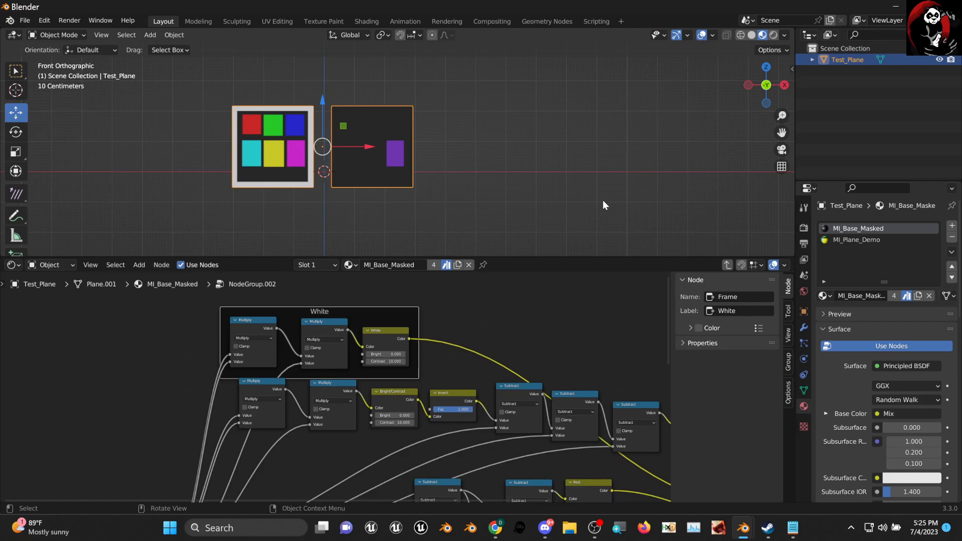
- Switch to the window with Color_Mask.blend and start a new file with an empty scene
scroll(409, 190, "down", 4)
scroll(321, 161, "up", 4)
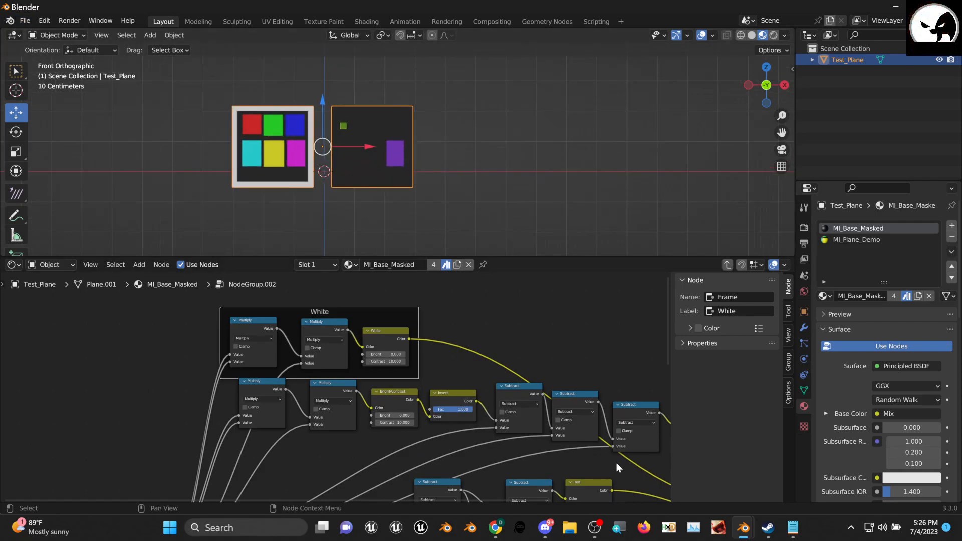
mouse_move(745, 523)
left_click(816, 451)
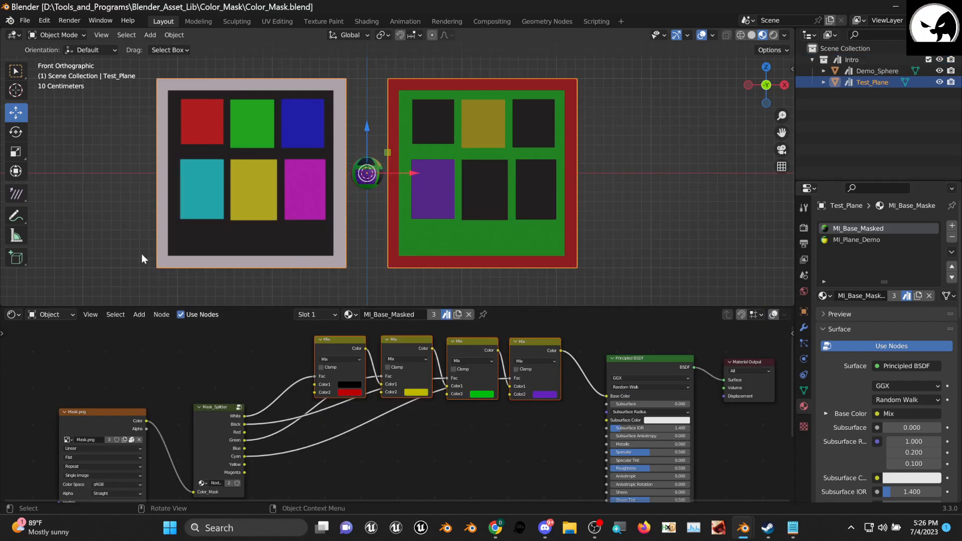
left_click(25, 21)
mouse_move(61, 33)
left_click(193, 32)
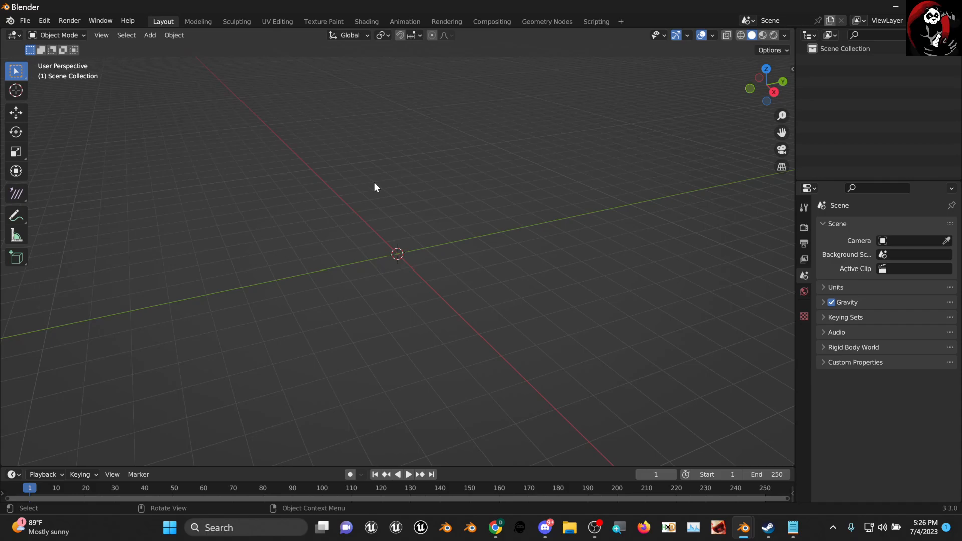
- Enlarge the Timeline area below the viewport and turn it into an Asset Browser
left_click_drag(413, 466, 213, 389)
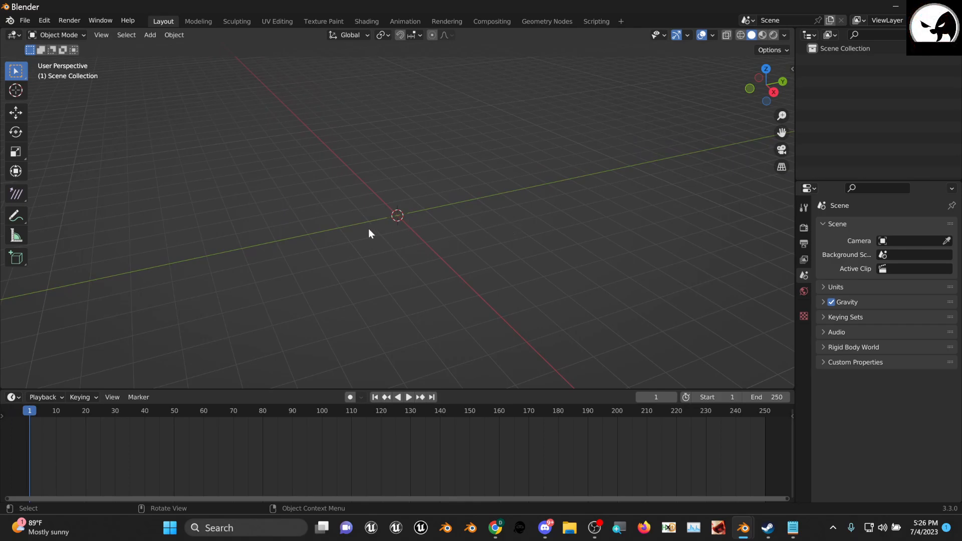
left_click(150, 35)
left_click(10, 399)
left_click(8, 403)
left_click(11, 397)
left_click(366, 309)
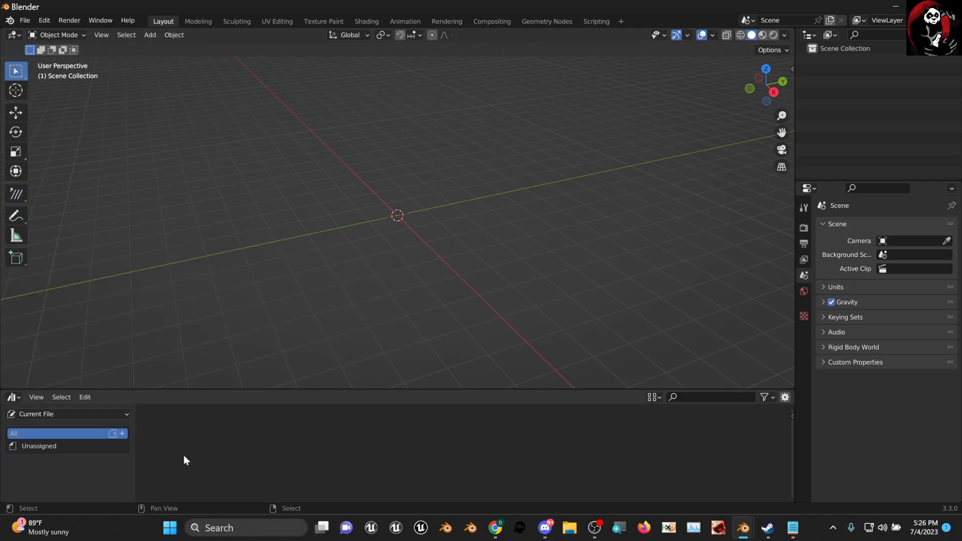
left_click_drag(179, 390, 185, 347)
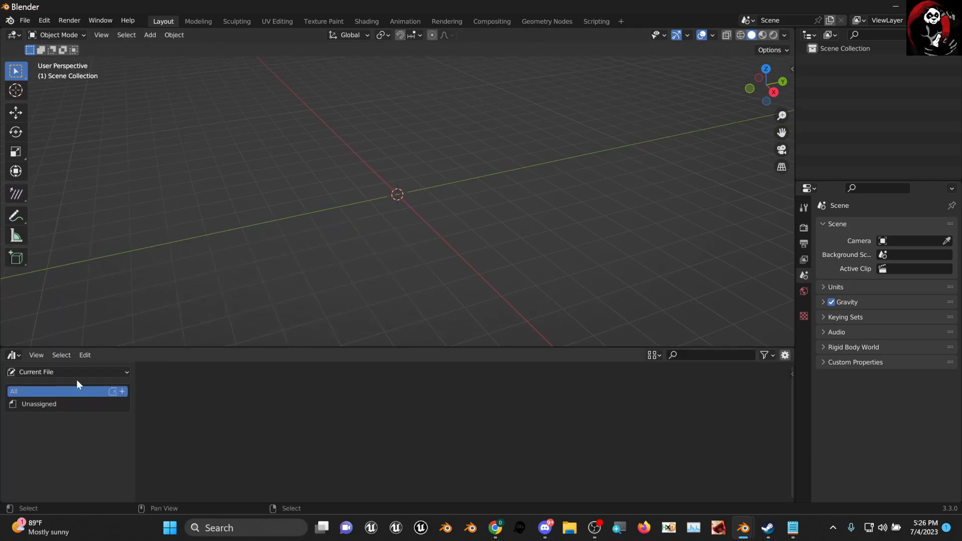
- Show the Color_Mask asset library and place its Test_Plane asset in the scene near the origin
left_click(77, 372)
left_click(76, 429)
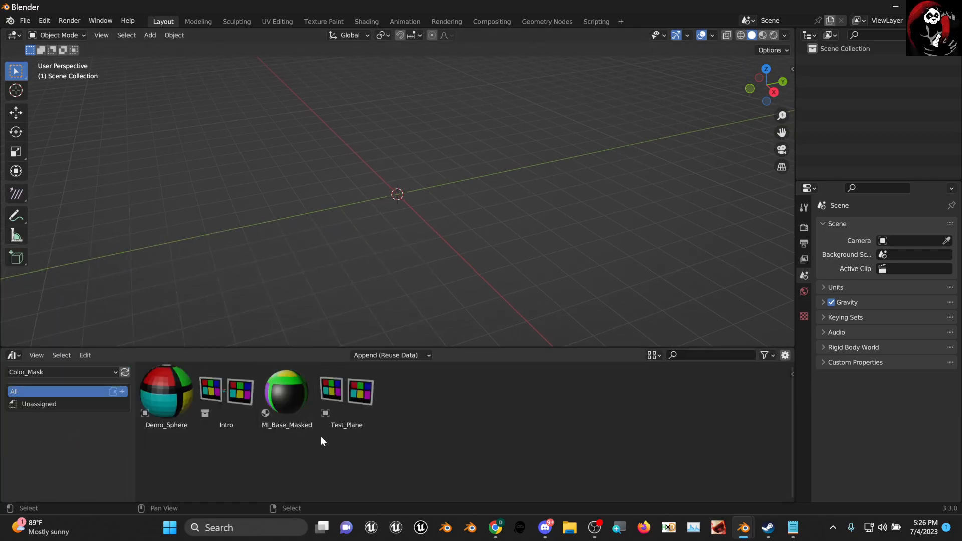
left_click_drag(343, 421, 397, 189)
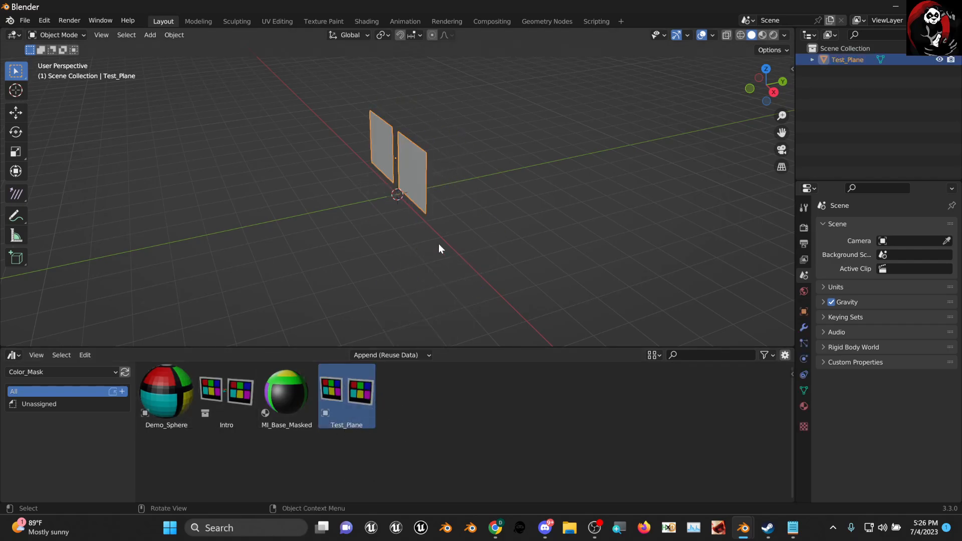
left_click(530, 226)
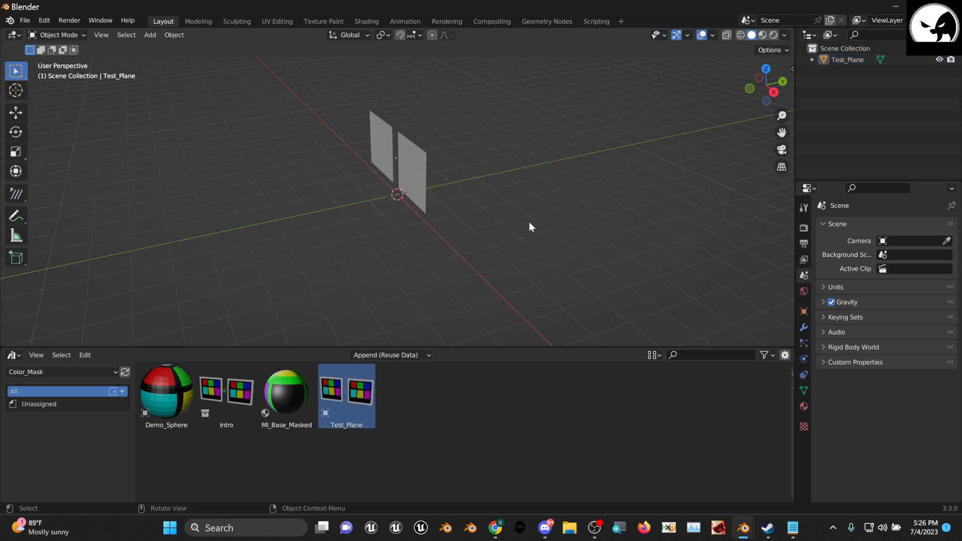
- View the two planes centred from the front in Material Preview shading
left_click(749, 90)
left_click(762, 35)
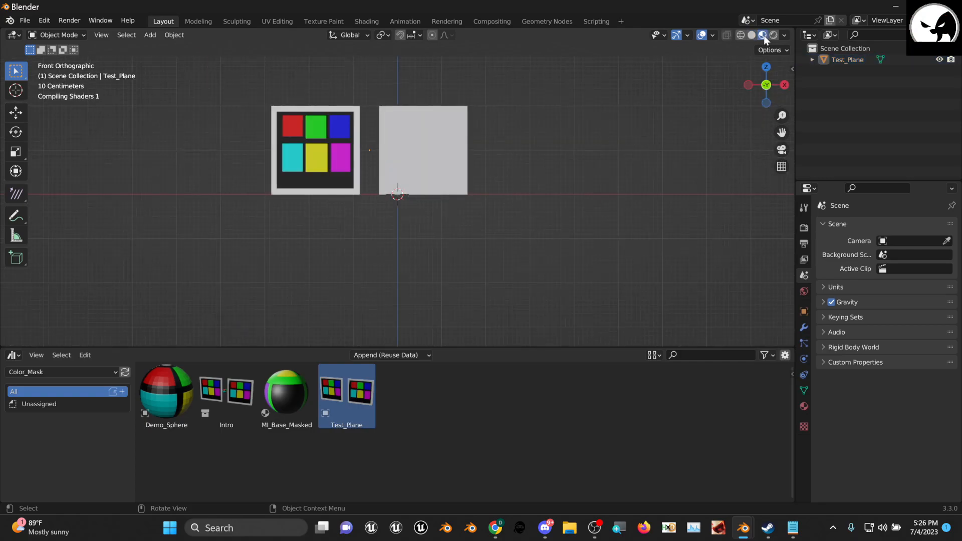
scroll(394, 154, "up", 3)
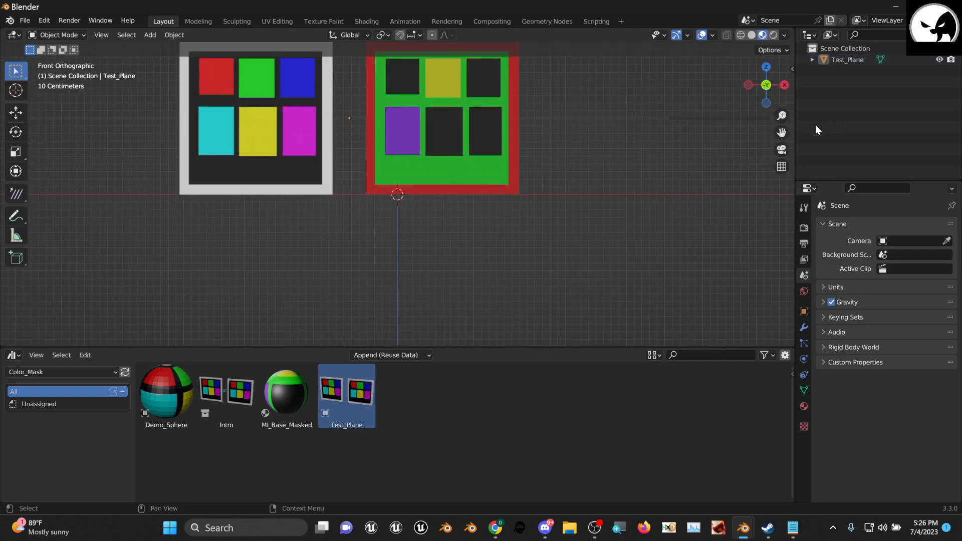
left_click_drag(781, 133, 671, 196)
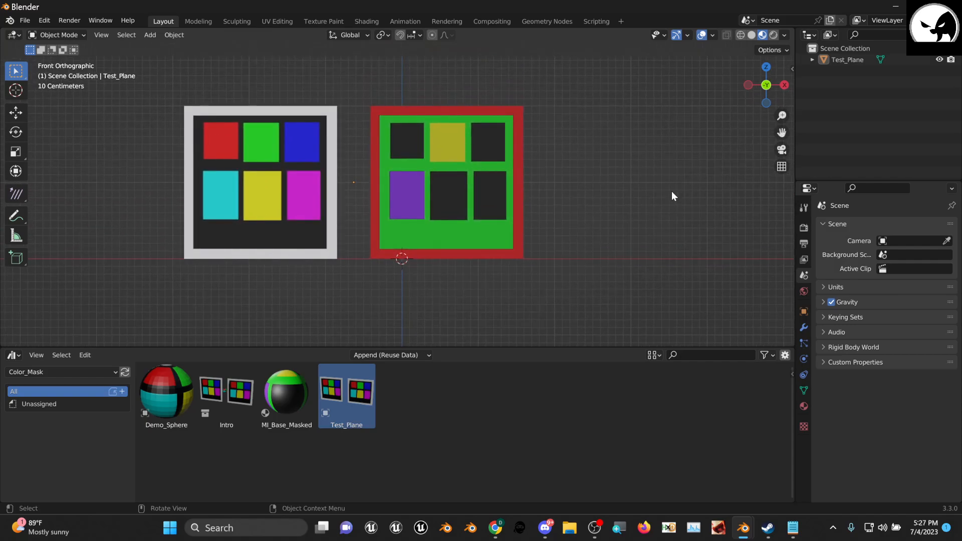
- Set the import type for assets from the Color_Mask library to Append
left_click(292, 187)
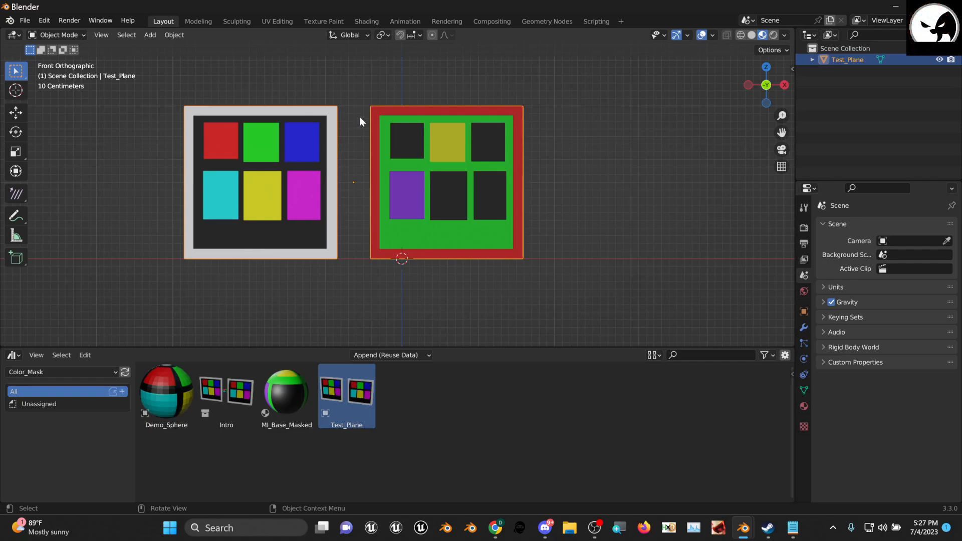
left_click(400, 354)
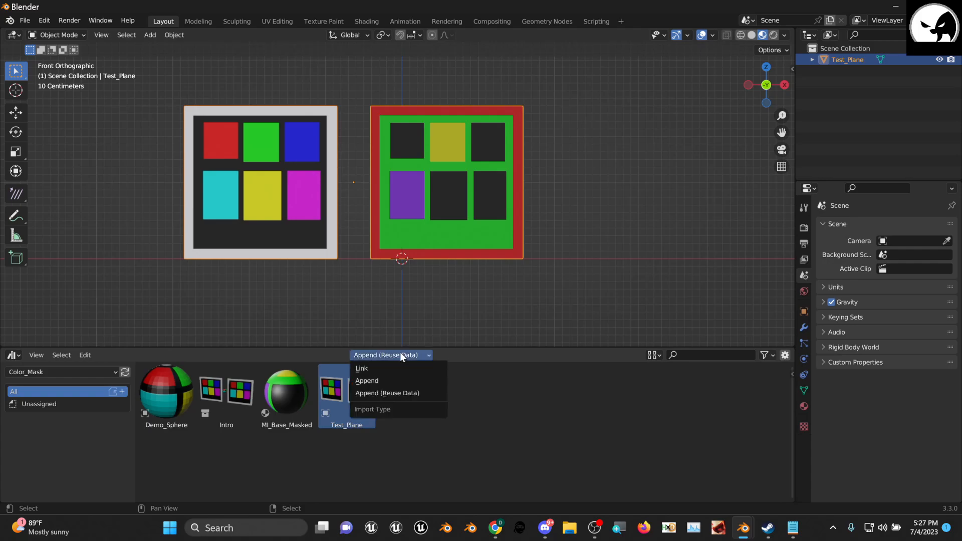
left_click(407, 378)
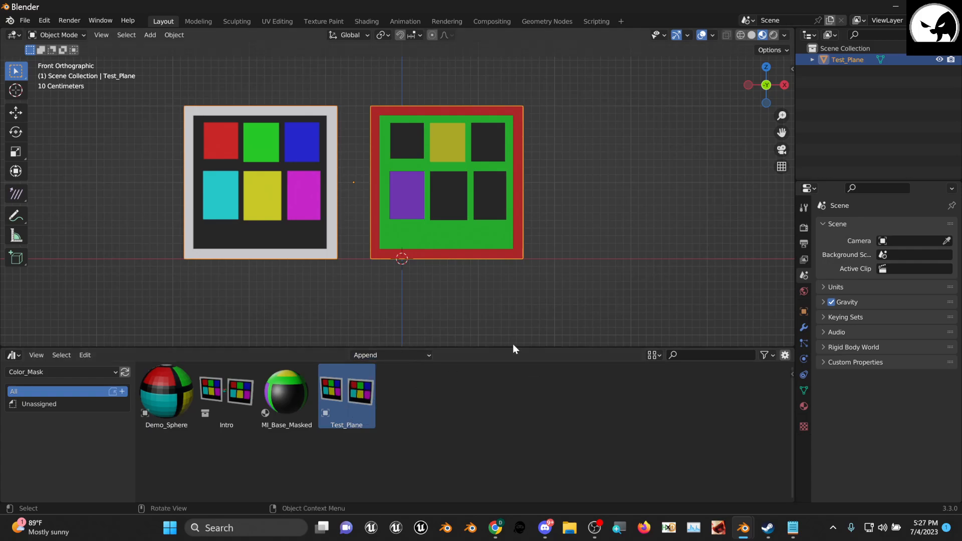
left_click(502, 288)
- Turn the Asset Browser area into a Shader Editor and make it taller
left_click(13, 355)
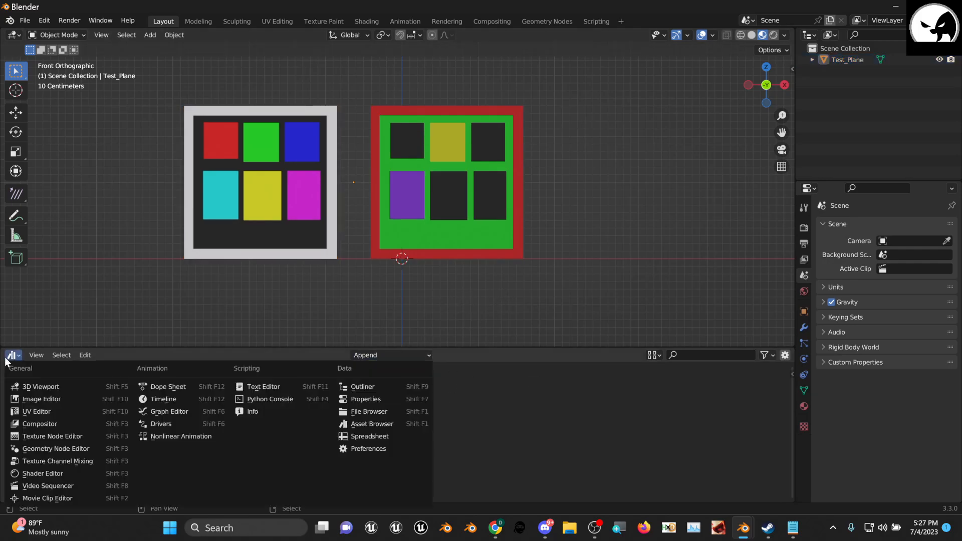
left_click(55, 473)
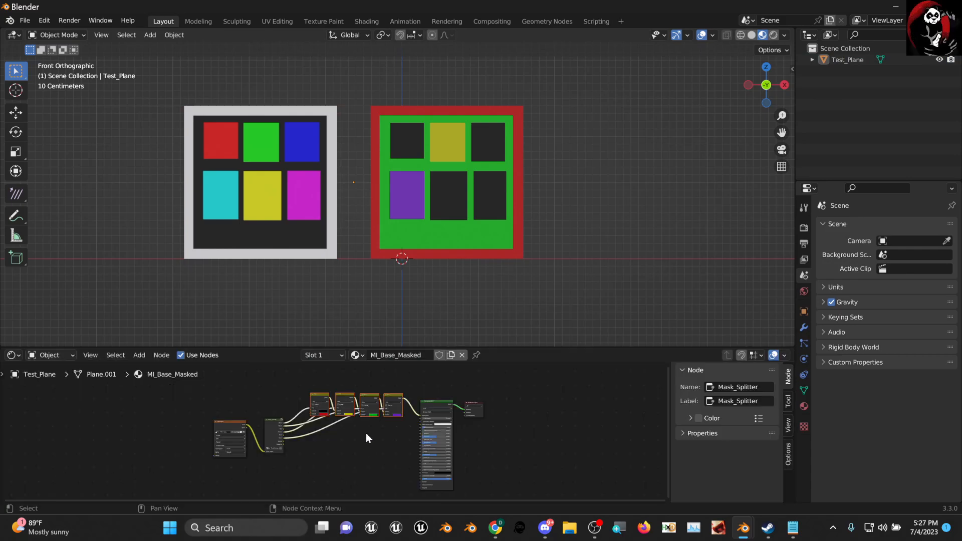
scroll(367, 432, "up", 2)
left_click_drag(382, 348, 371, 268)
- Delete the four Mix nodes between Mask_Splitter and the Principled BSDF in the MI_Base_Masked material
scroll(350, 361, "up", 2)
middle_click_drag(348, 374, 337, 396)
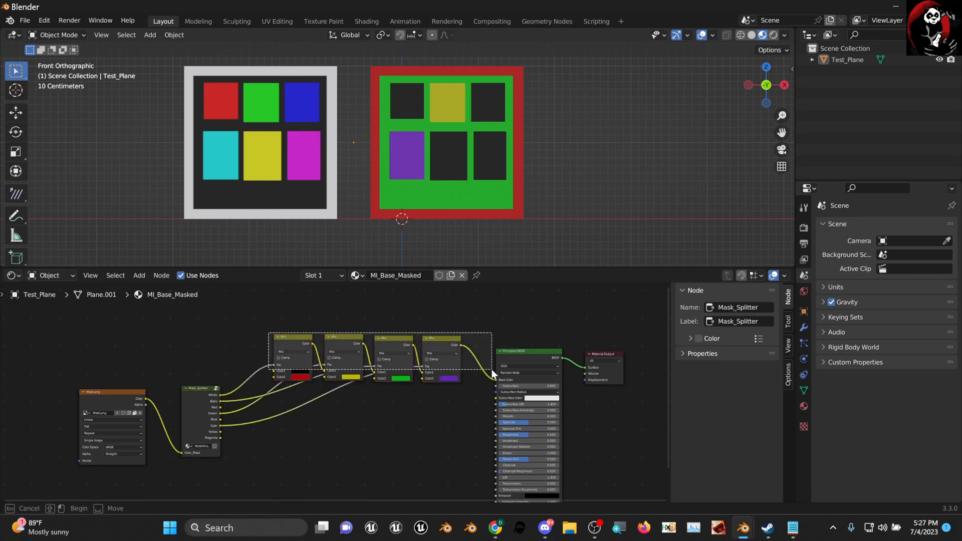
key("x")
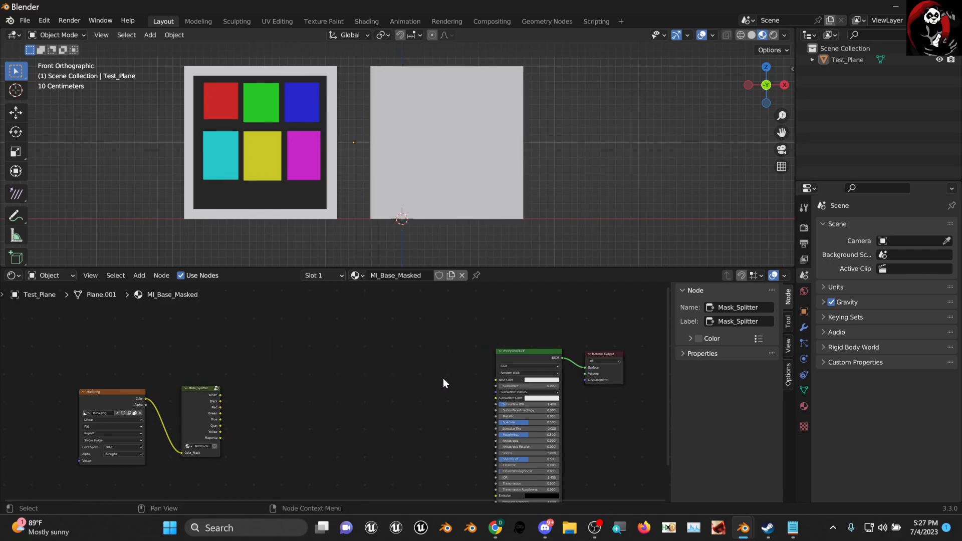
- Examine the Mask.png image texture, the Mask_Splitter color outputs and the Principled BSDF node up close
scroll(340, 375, "up", 2)
middle_click_drag(238, 377, 461, 360)
scroll(526, 371, "up", 3)
middle_click_drag(589, 383, 365, 349)
scroll(373, 389, "up", 1)
scroll(355, 365, "down", 2)
scroll(166, 343, "up", 1)
middle_click_drag(166, 344, 86, 334)
scroll(153, 324, "down", 4)
scroll(105, 351, "down", 1)
left_click_drag(116, 360, 329, 309)
scroll(551, 333, "up", 1)
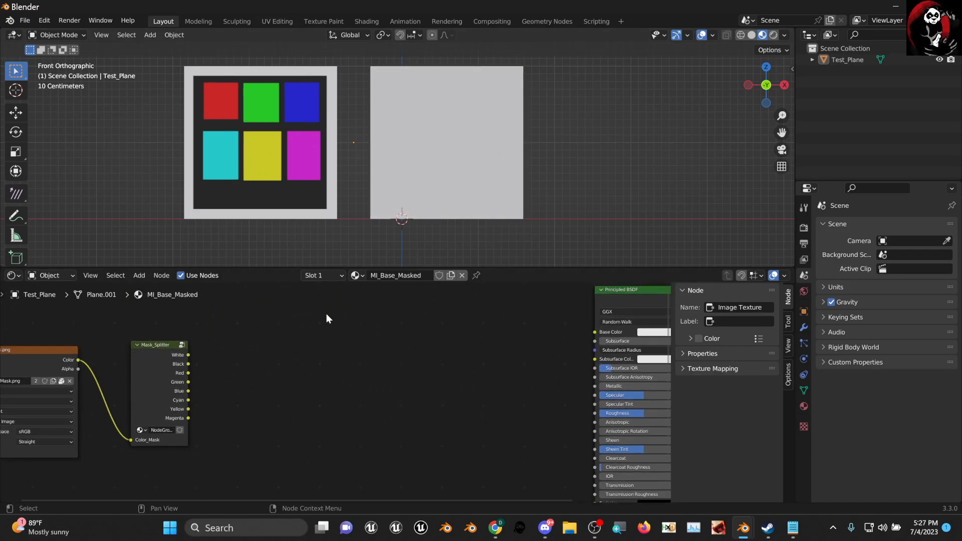
scroll(311, 330, "up", 1)
middle_click_drag(257, 378, 244, 391)
scroll(245, 391, "down", 2)
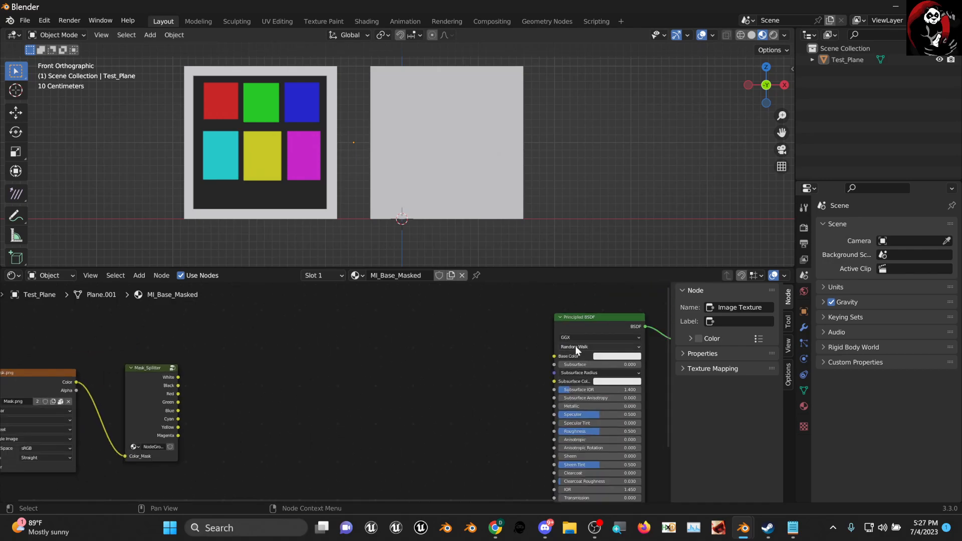
- Move the Principled BSDF node closer to the Mask_Splitter node
left_click_drag(592, 315, 465, 317)
middle_click_drag(319, 371, 349, 386)
scroll(377, 386, "down", 3)
scroll(335, 398, "up", 5)
left_click_drag(202, 367, 199, 361)
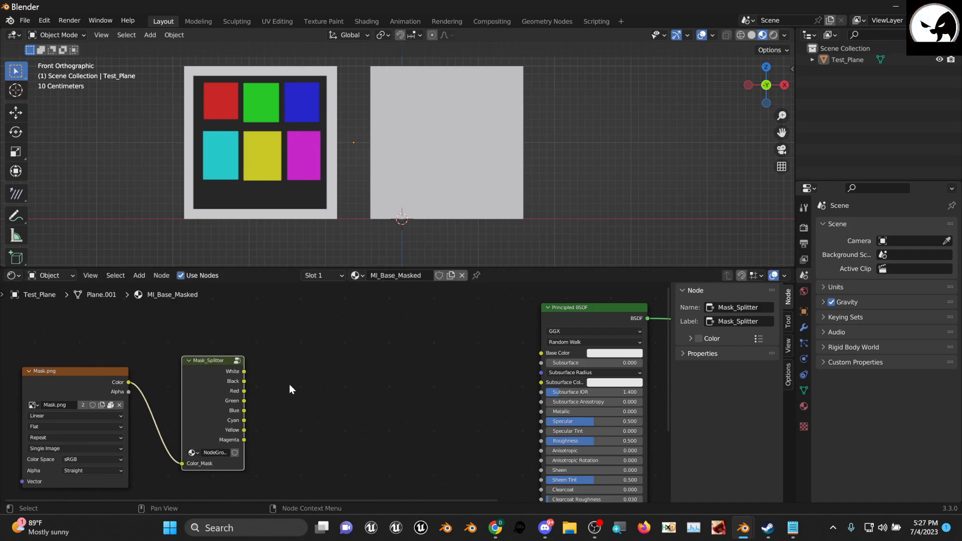
- Look inside the Mask_Splitter node group and return to the material's main node tree
key("a")
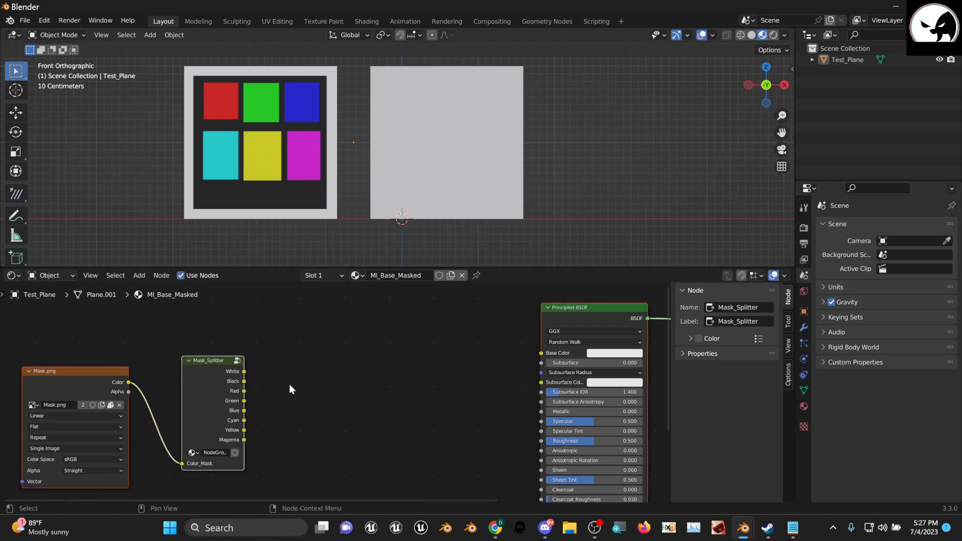
key("Tab")
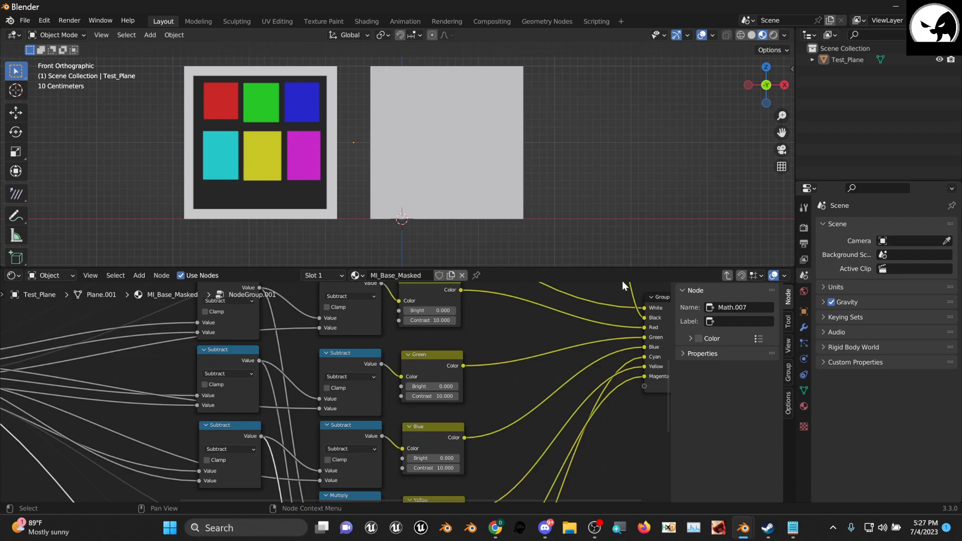
left_click(725, 275)
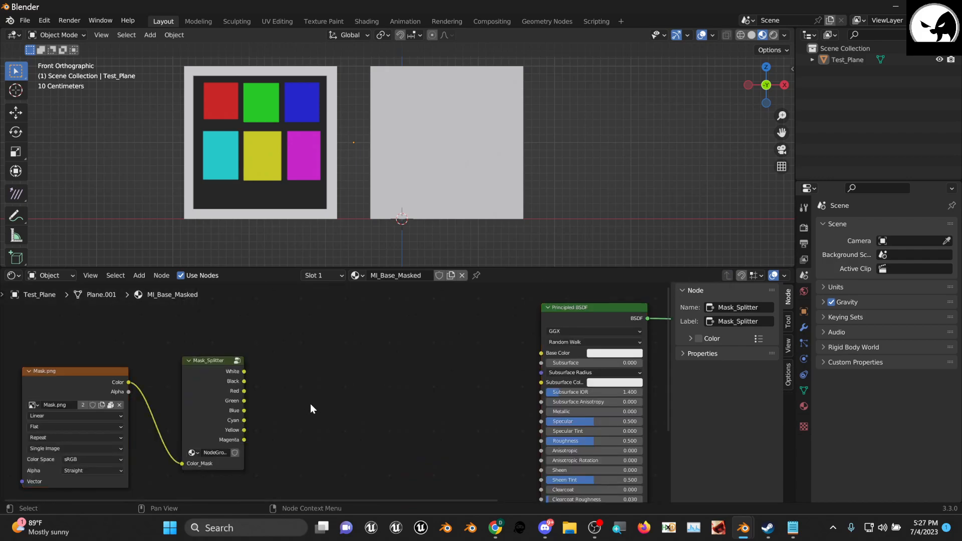
key("shift+a")
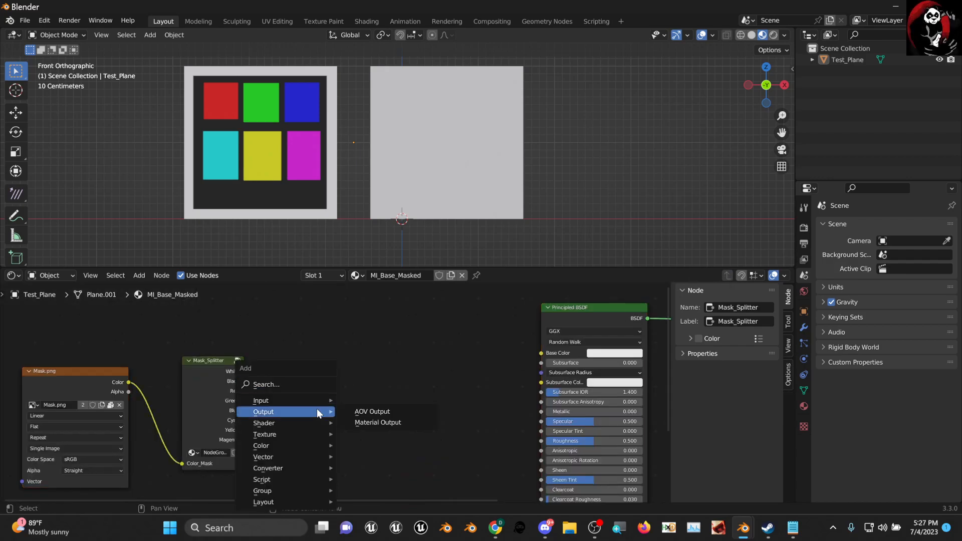
key("t")
key("e")
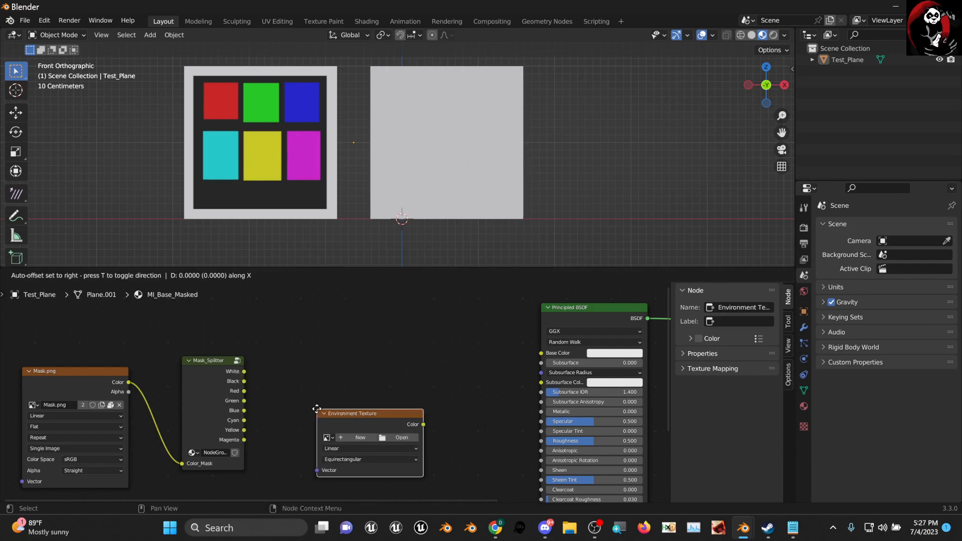
key("Escape")
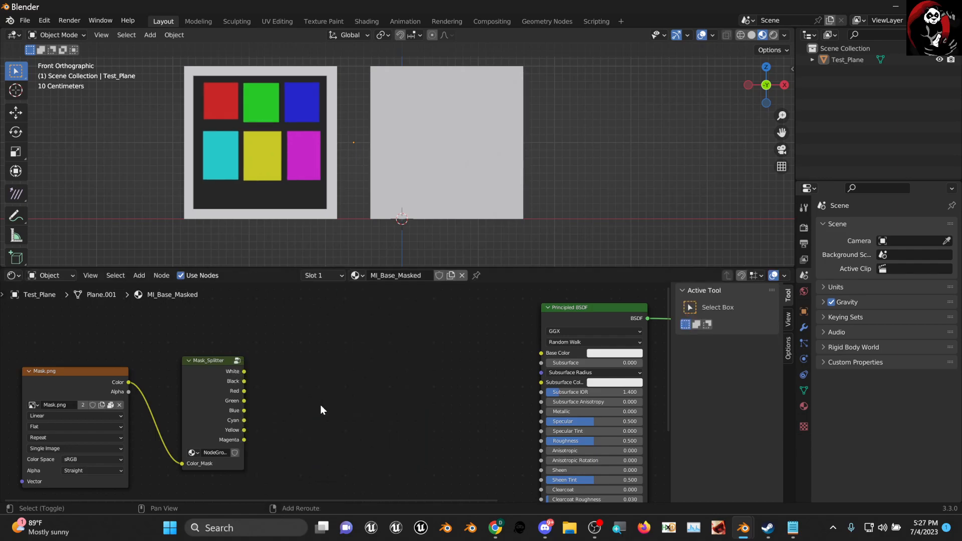
- Add a Sky Texture node and connect its Color output to the Principled BSDF's Base Color
key("shift+a")
type("stexture")
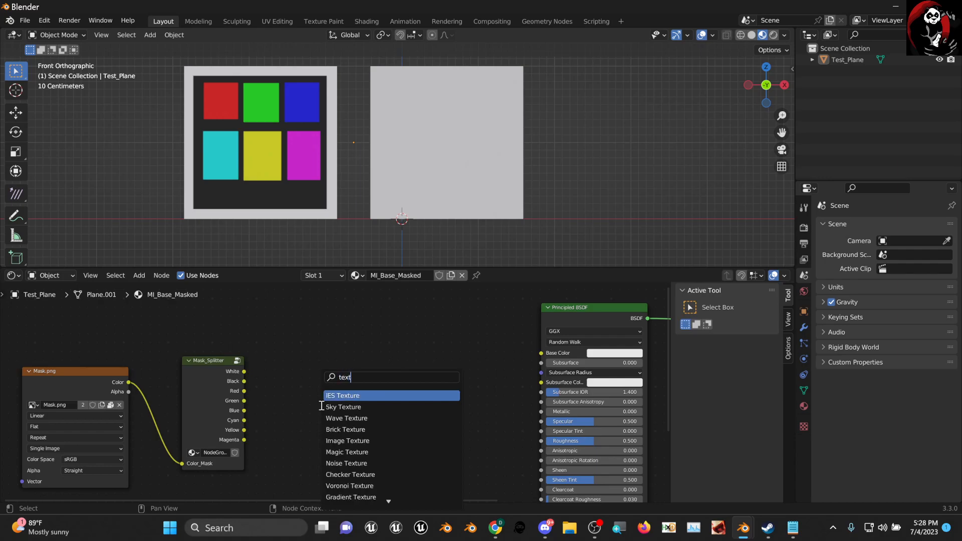
left_click(364, 406)
left_click(377, 341)
left_click_drag(377, 341, 544, 353)
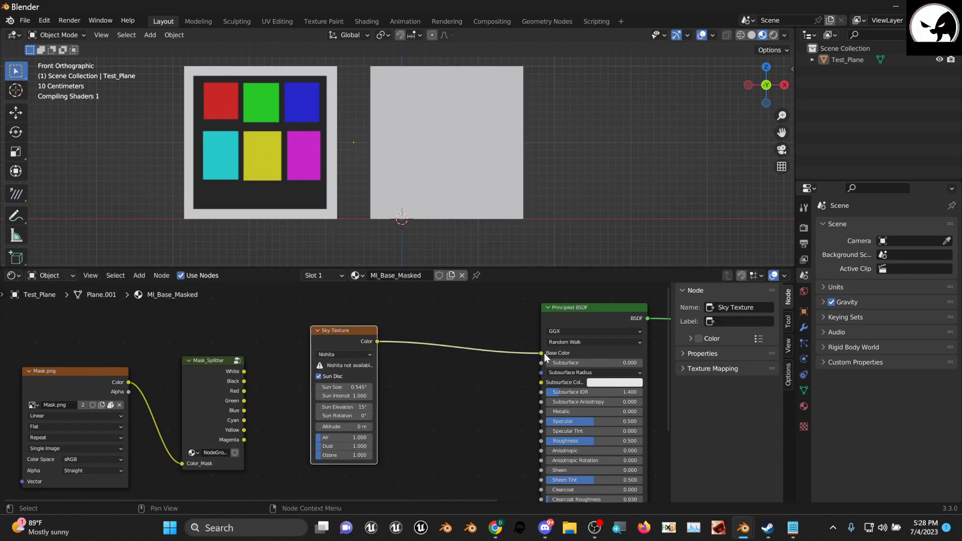
- Inspect the Sky Texture node's settings and its effect on the plane, and delete the node
scroll(484, 189, "up", 2)
scroll(484, 189, "down", 1)
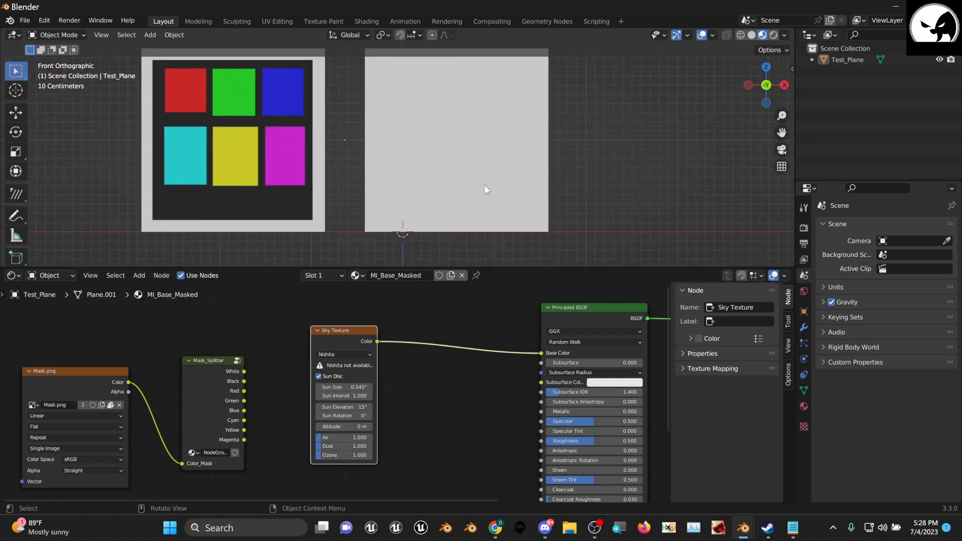
scroll(383, 388, "up", 2)
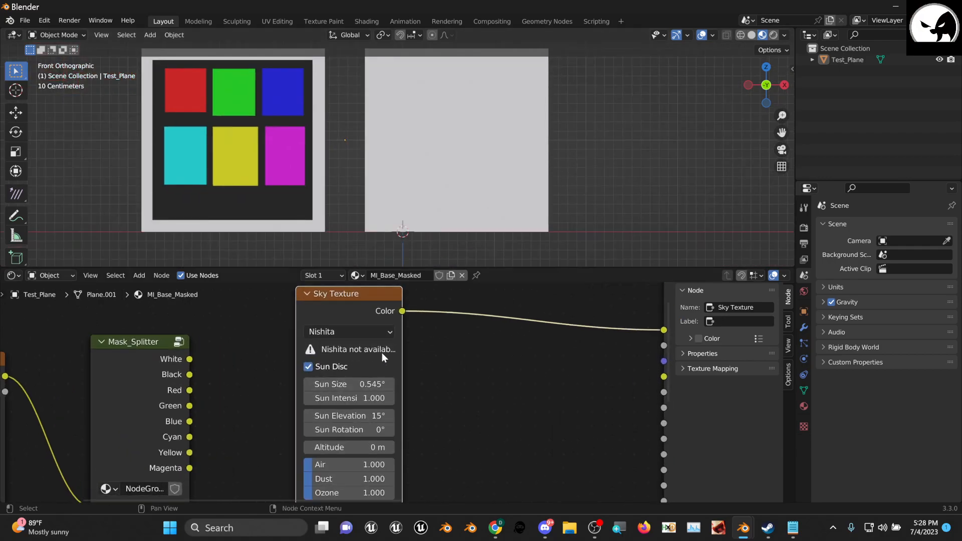
scroll(383, 353, "down", 3)
key("x")
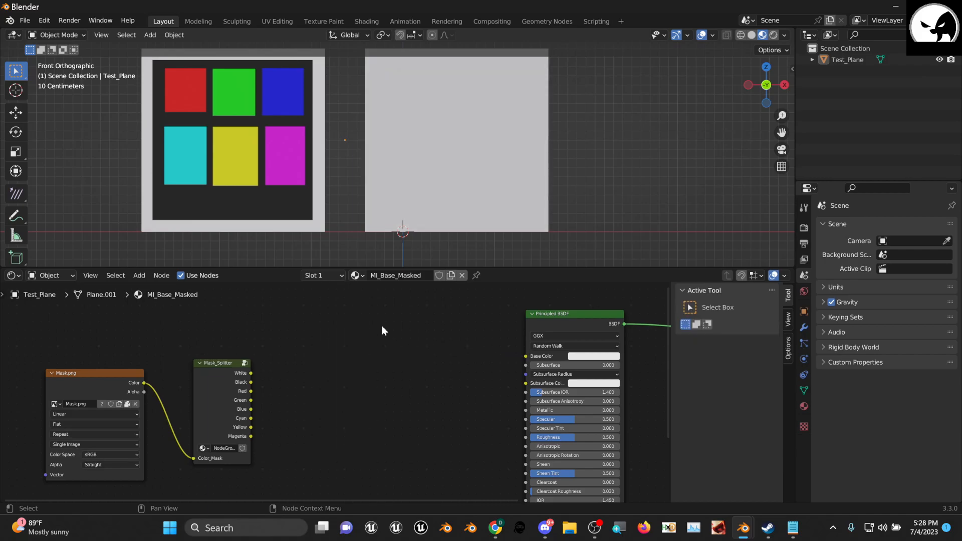
- Try a Brick Texture node as the Principled BSDF's Base Color, and delete the node
key("shift+a")
type("s")
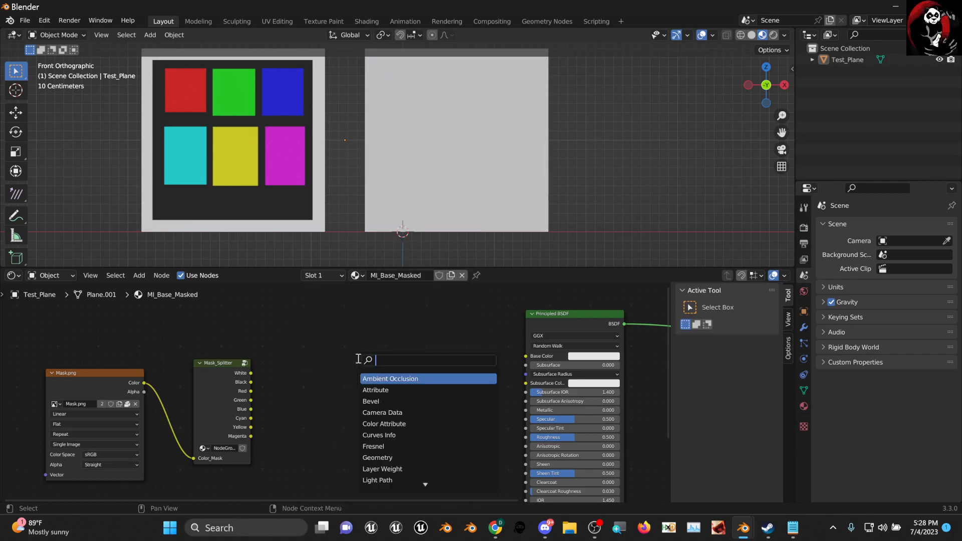
type("texture")
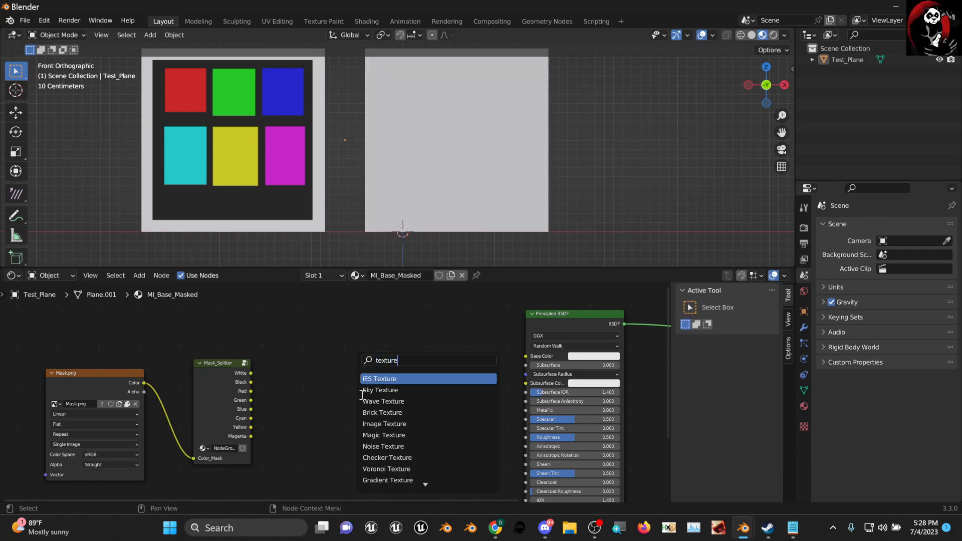
left_click(436, 408)
left_click(400, 341)
left_click_drag(403, 345, 530, 356)
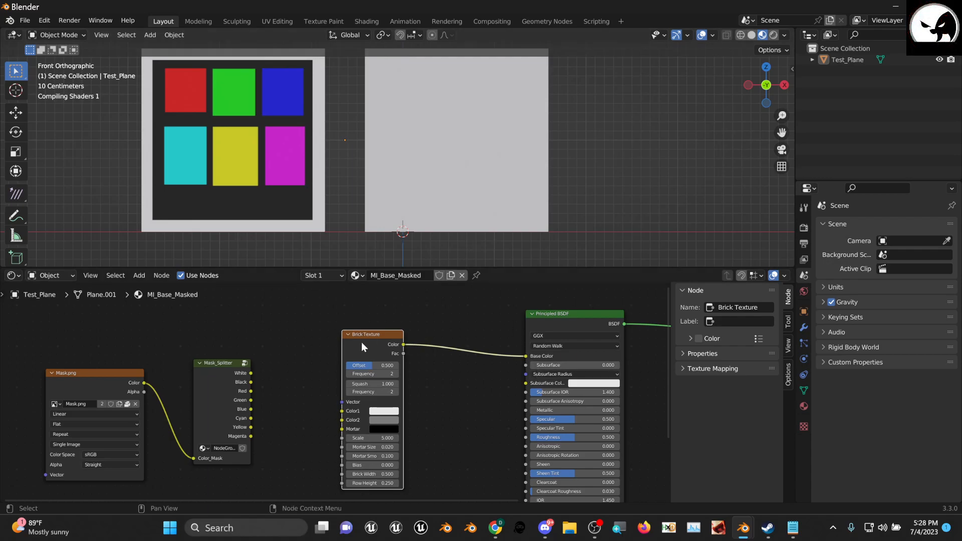
scroll(446, 150, "down", 3)
scroll(453, 159, "up", 3)
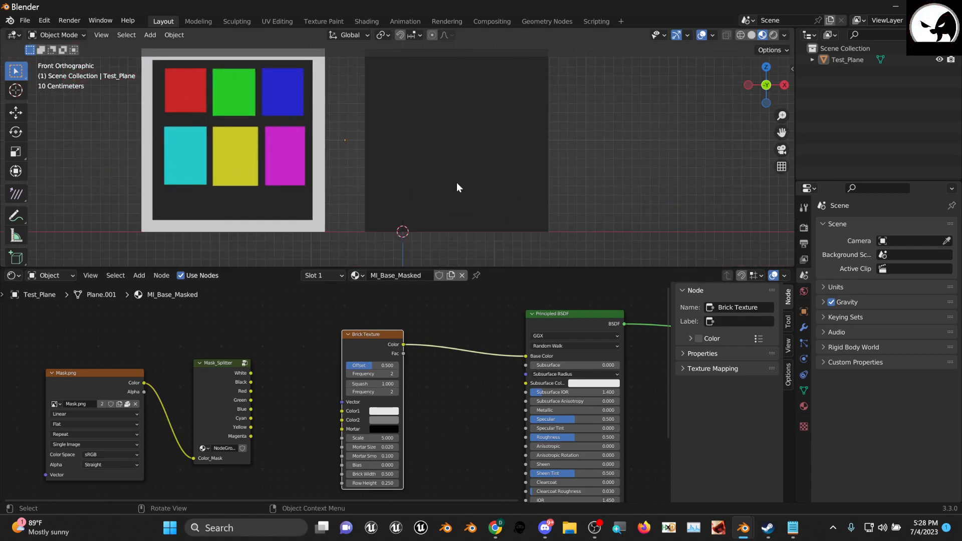
scroll(388, 375, "up", 2)
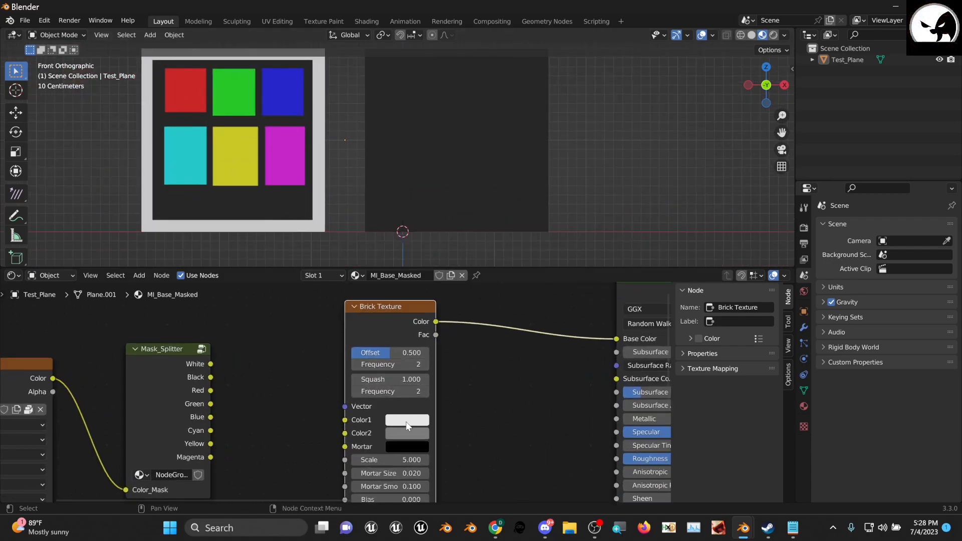
key("x")
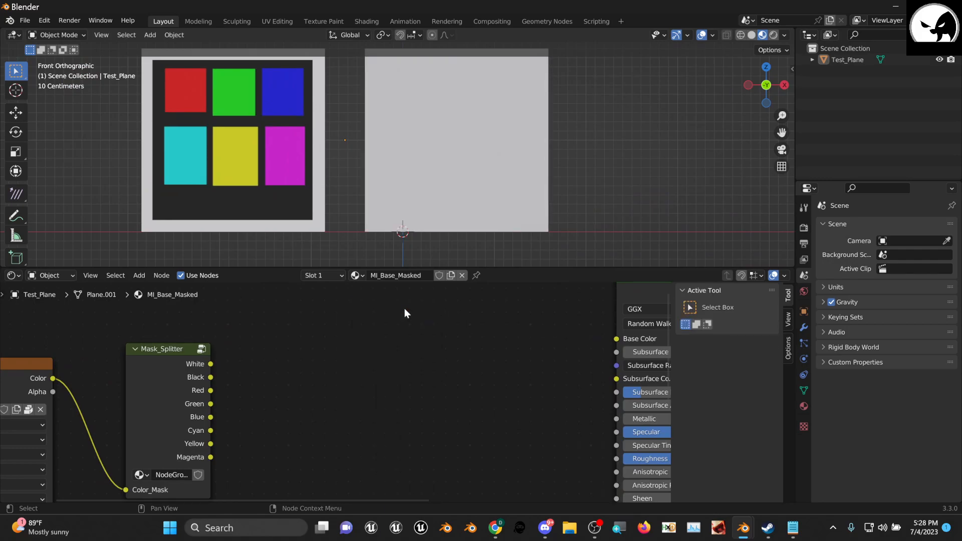
- Add a Checker Texture node and connect its Color output to the Principled BSDF's Base Color
key("shift+a")
type("textur")
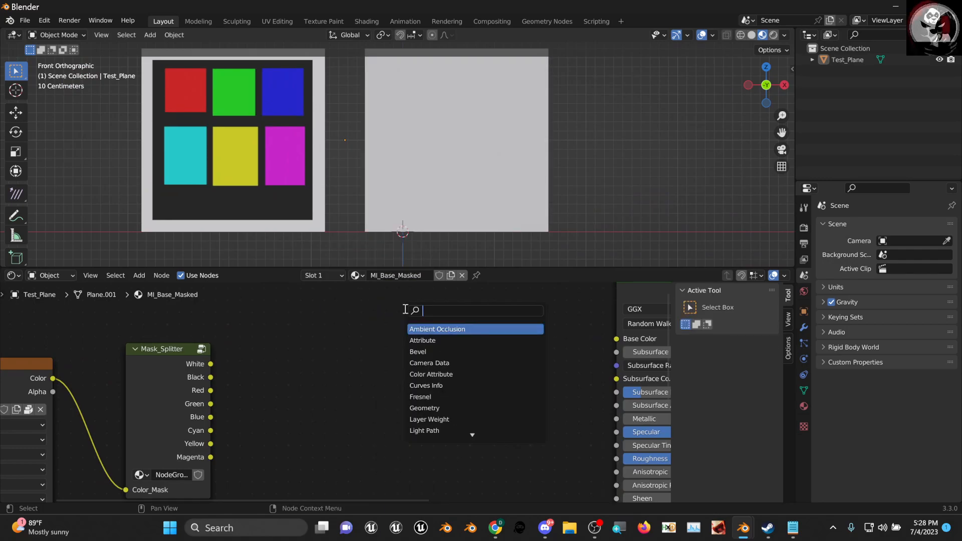
type("e")
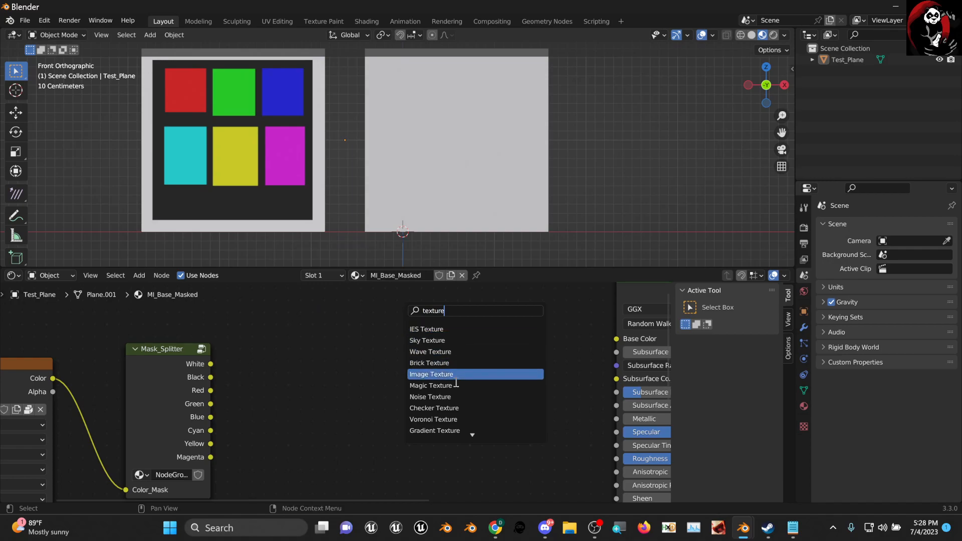
left_click(452, 408)
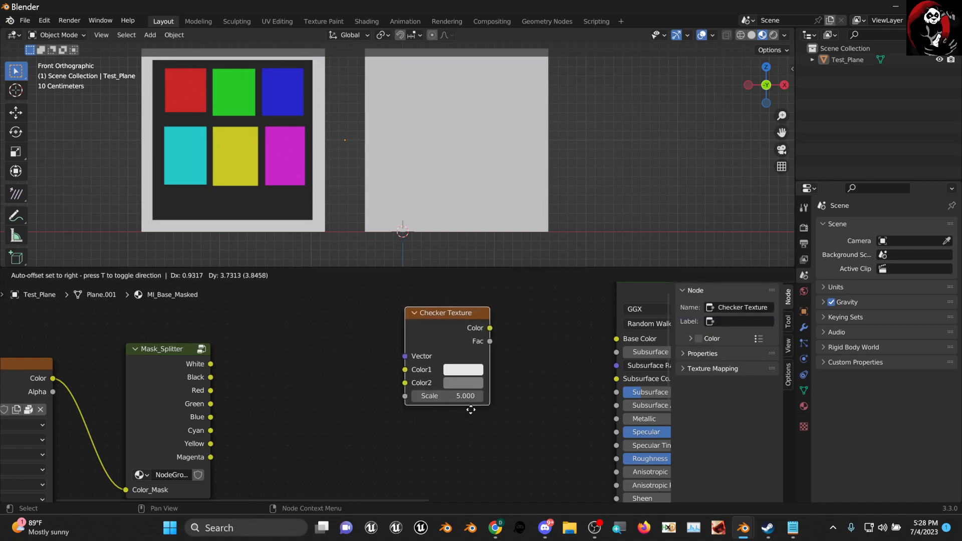
left_click(446, 390)
left_click_drag(449, 329, 621, 339)
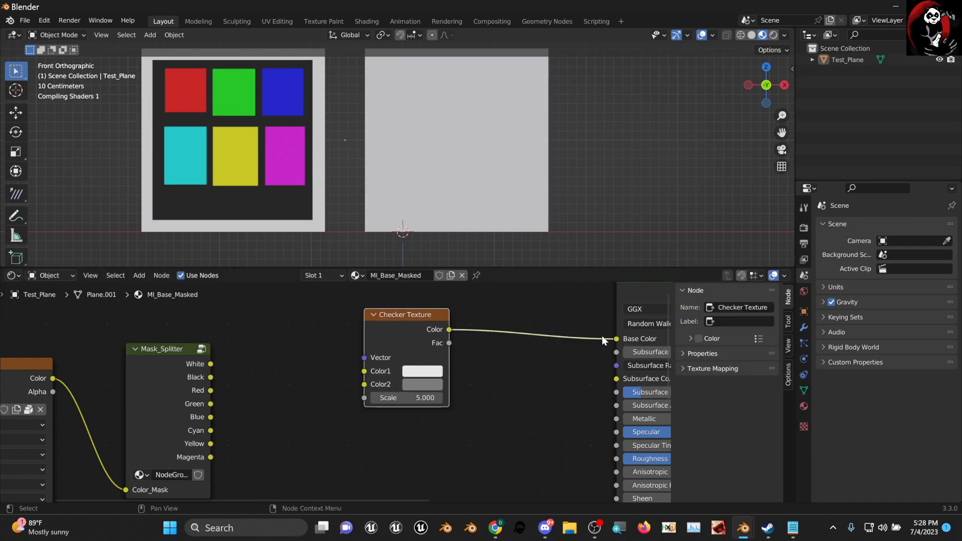
- Set the Checker Texture node's Scale to 21.4
scroll(458, 171, "down", 2)
scroll(473, 188, "up", 2)
scroll(418, 384, "up", 1)
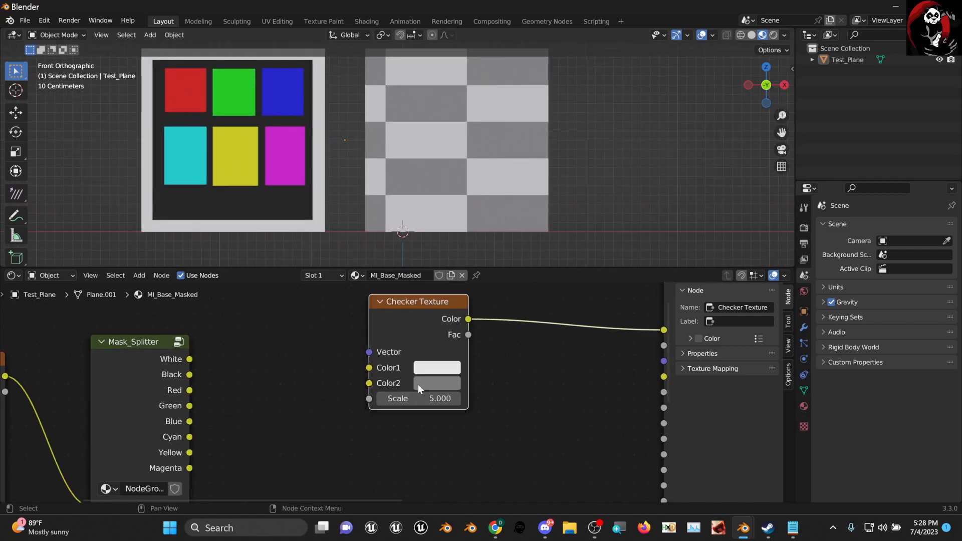
left_click_drag(416, 398, 453, 398)
scroll(490, 350, "down", 1)
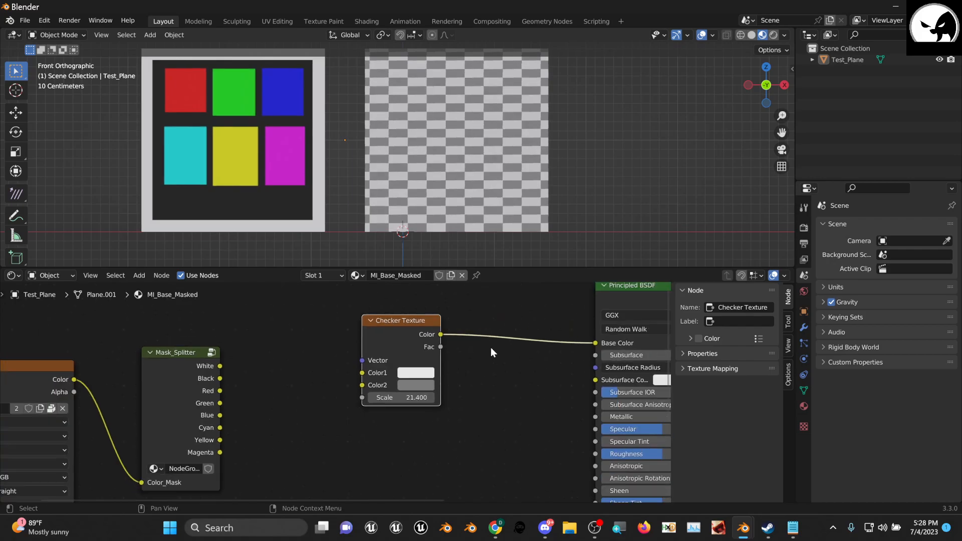
- Move the Checker Texture node above the Mask_Splitter node and disconnect it from the Principled BSDF's Base Color
scroll(446, 326, "down", 1)
left_click_drag(382, 338, 213, 313)
scroll(361, 361, "up", 1)
scroll(325, 353, "down", 1)
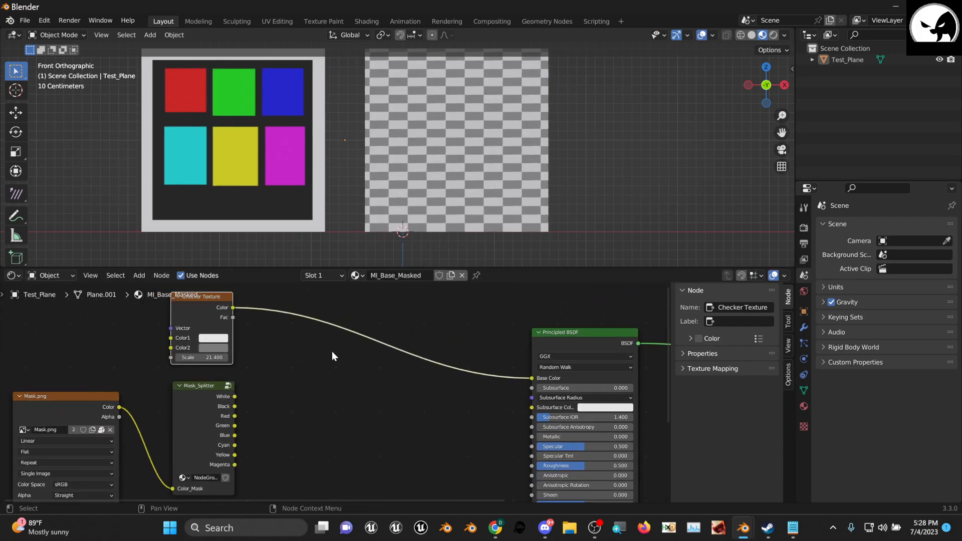
scroll(256, 395, "up", 1)
scroll(266, 378, "down", 1)
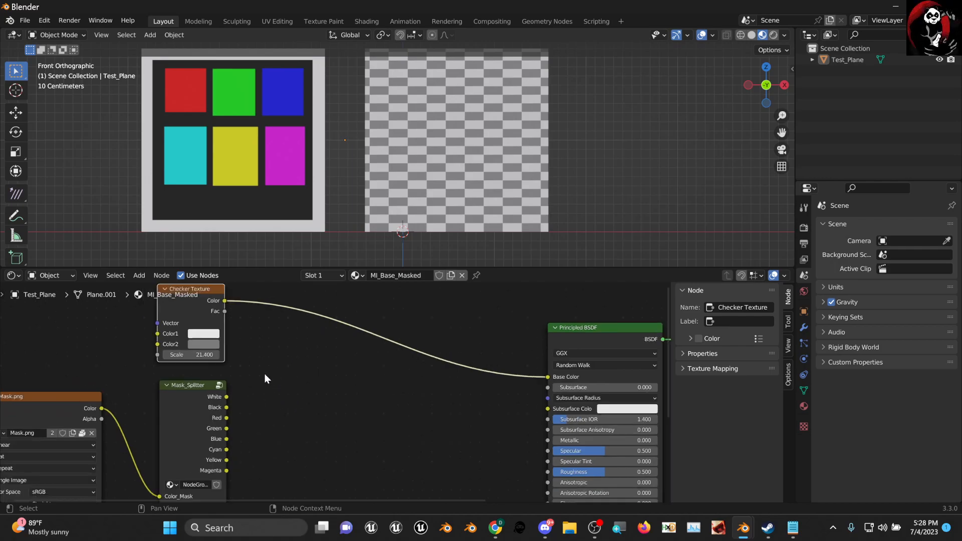
scroll(323, 373, "down", 1)
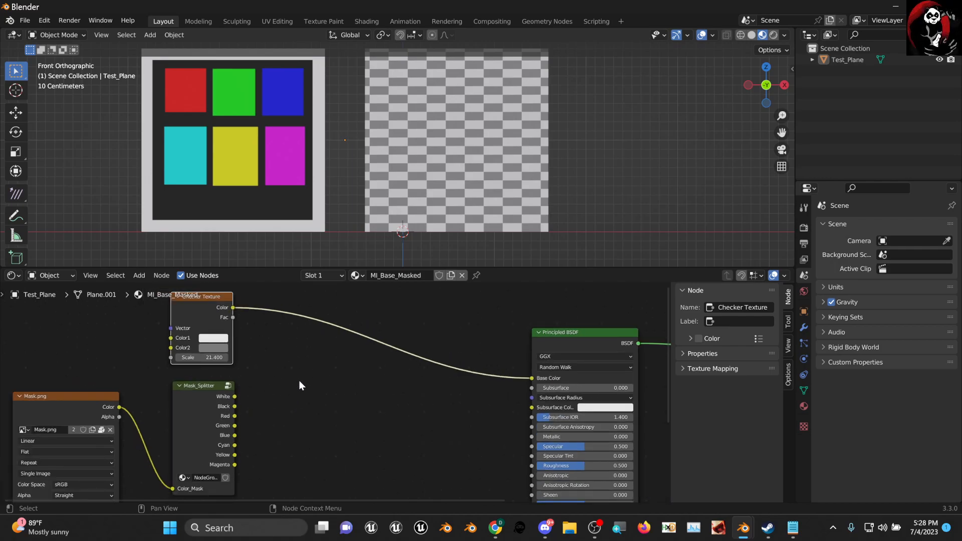
scroll(299, 396, "up", 1)
scroll(300, 394, "down", 1)
left_click_drag(522, 381, 257, 398)
scroll(257, 398, "up", 1)
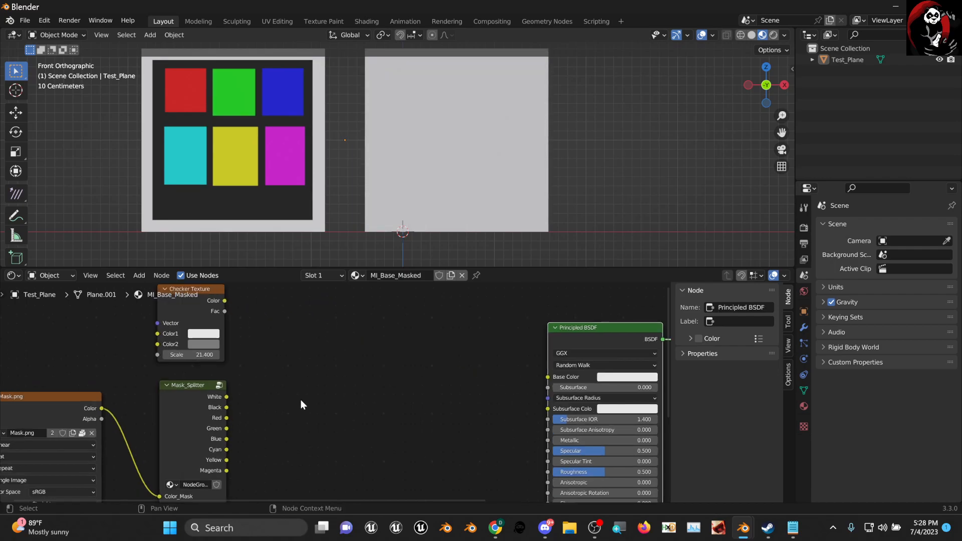
- Add a color Mix node between the Mask_Splitter and Principled BSDF nodes
key("shift+a")
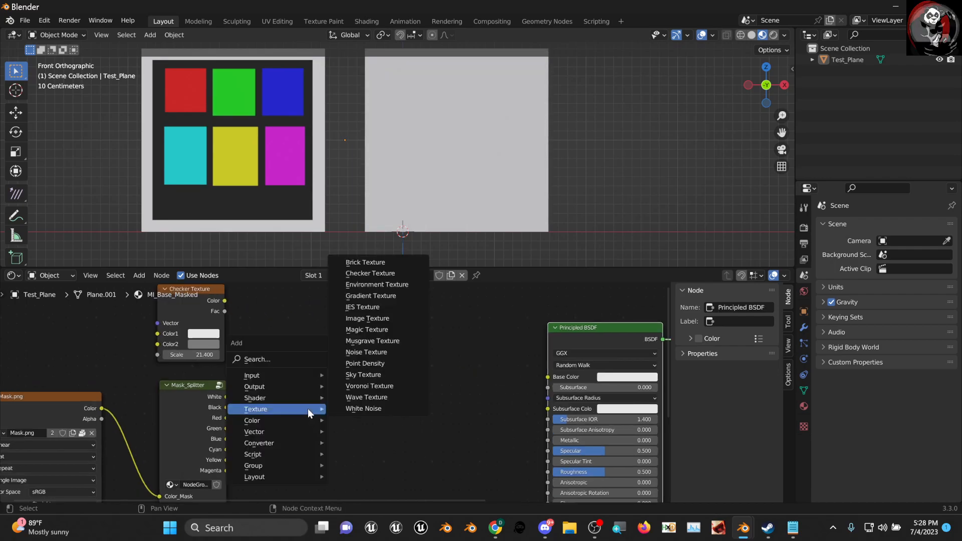
type("smix")
key("Return")
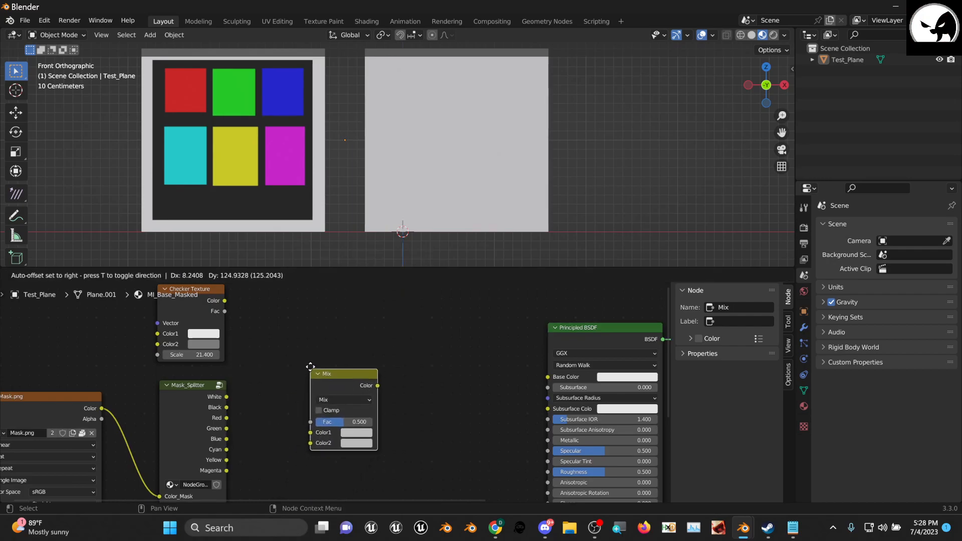
left_click(309, 371)
scroll(306, 396, "up", 3)
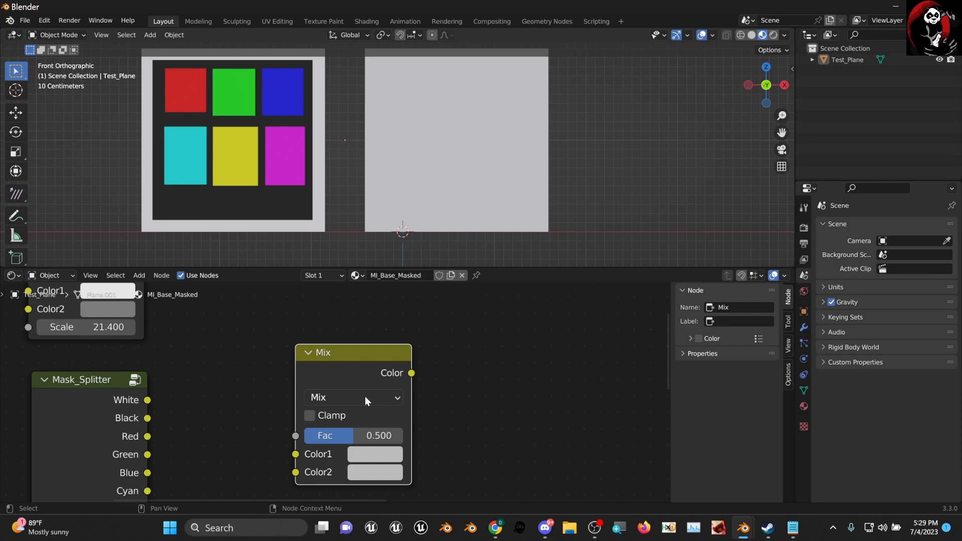
scroll(383, 393, "down", 2)
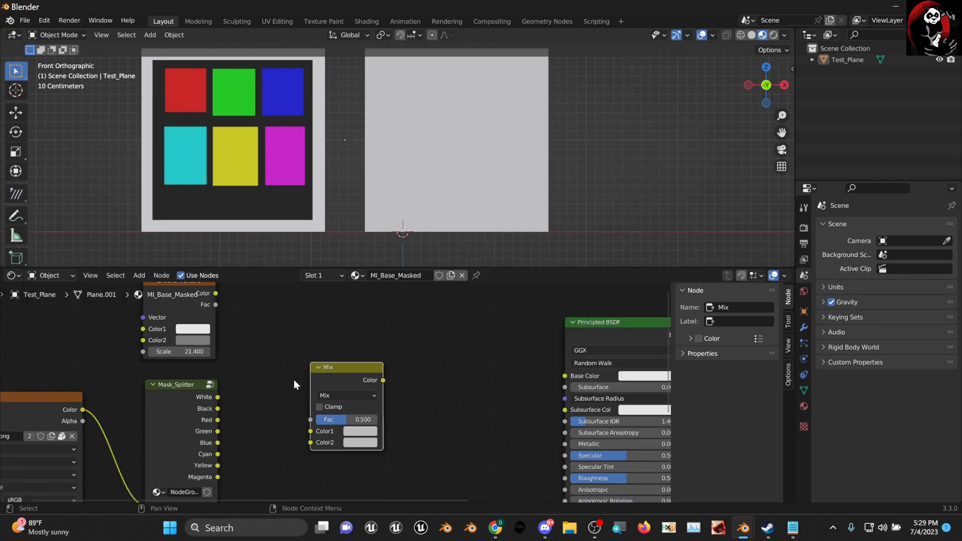
mouse_move(349, 312)
left_mouse_down()
mouse_move(402, 389)
mouse_move(355, 309)
left_mouse_up()
scroll(301, 353, "down", 4)
middle_click_drag(272, 350, 251, 372)
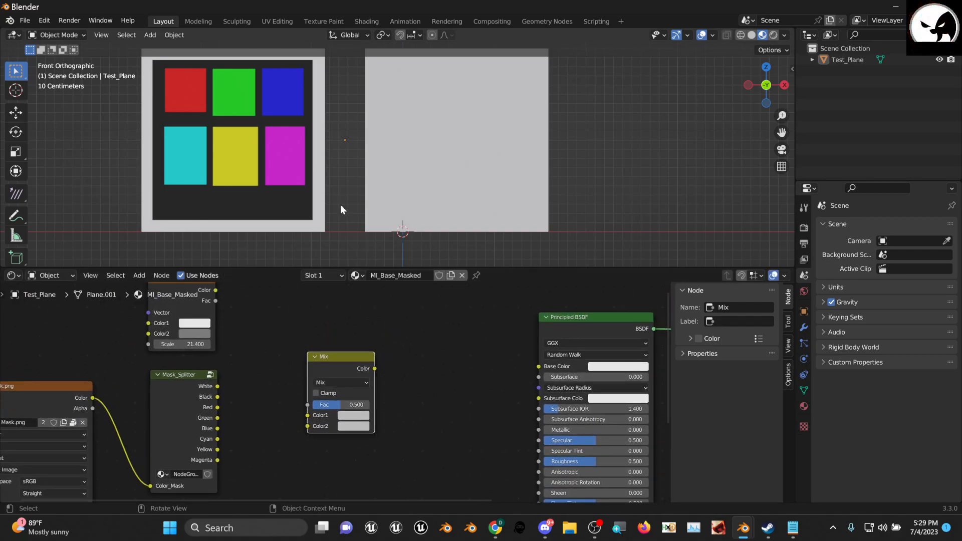
scroll(271, 161, "down", 1)
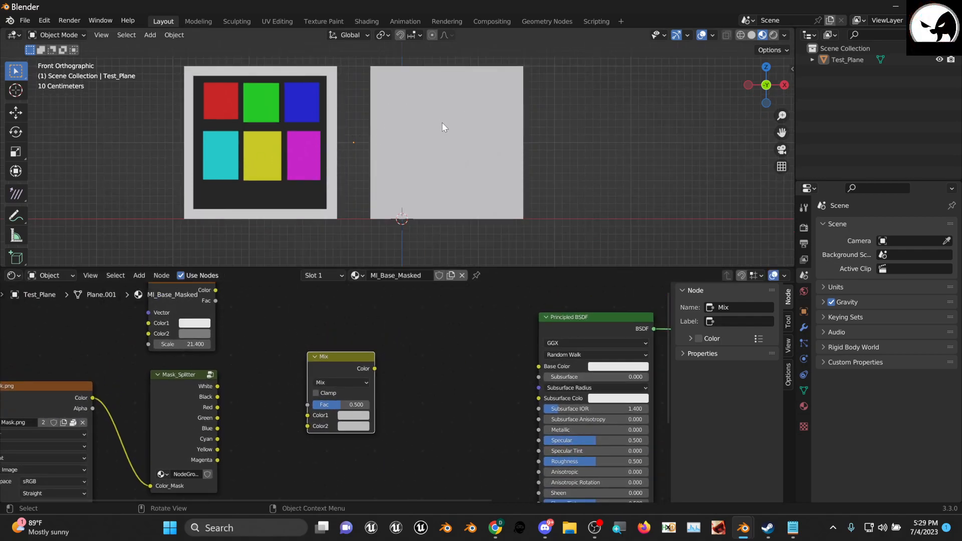
scroll(281, 399, "up", 1)
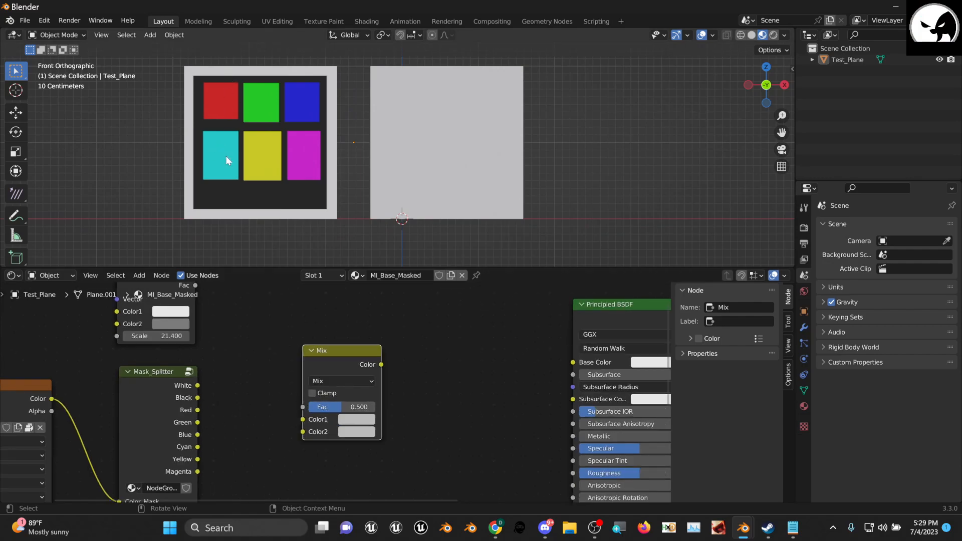
- Connect the Mask_Splitter's Red output to the Mix node's Fac, and the Mix node's Color to the Principled BSDF's Base Color
left_click_drag(198, 410, 302, 406)
left_click_drag(381, 364, 573, 362)
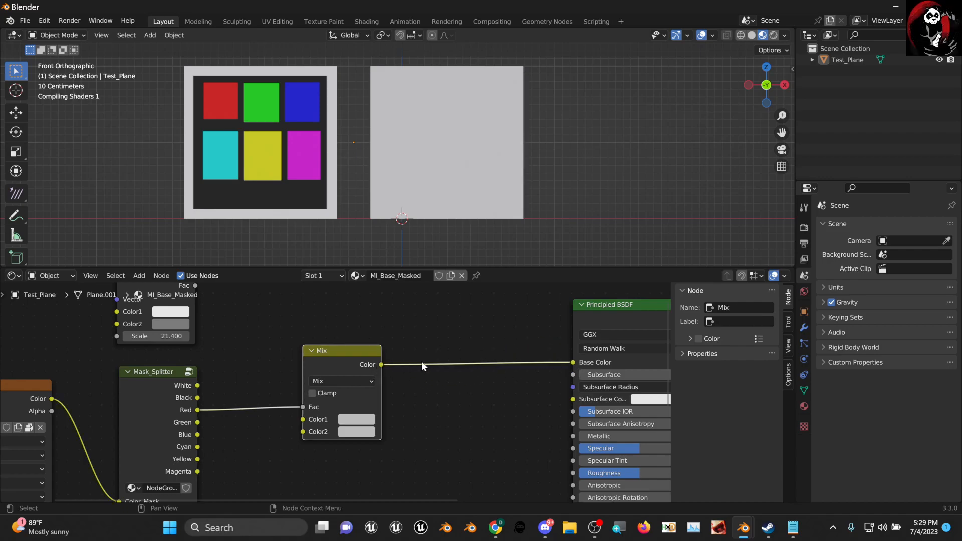
left_click_drag(342, 350, 343, 327)
- Set the Mix node's Color2 to a saturated magenta
left_click(348, 410)
left_click_drag(385, 296, 381, 331)
left_click_drag(385, 294, 415, 320)
left_click(481, 323)
- Connect the Checker Texture's Color output to the Mix node's Color1 input
mouse_move(330, 331)
left_mouse_down()
mouse_move(333, 358)
mouse_move(328, 337)
left_mouse_up()
middle_click_drag(224, 321, 226, 366)
left_click(194, 322)
left_click_drag(194, 320, 304, 446)
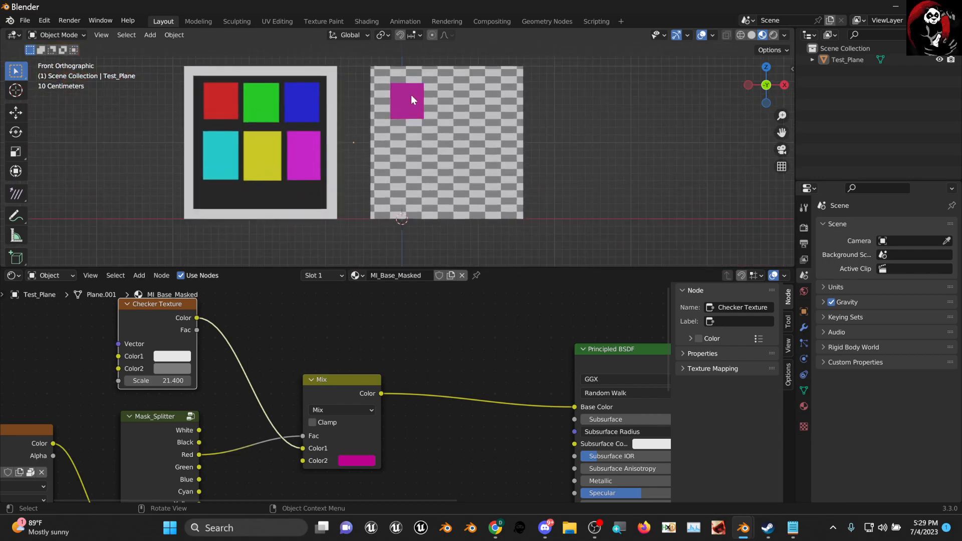
- Change the Mix node's blending mode to Multiply and check the tinted square on the plane
mouse_move(352, 400)
left_mouse_down()
mouse_move(314, 386)
mouse_move(337, 390)
left_mouse_up()
scroll(338, 389, "up", 2)
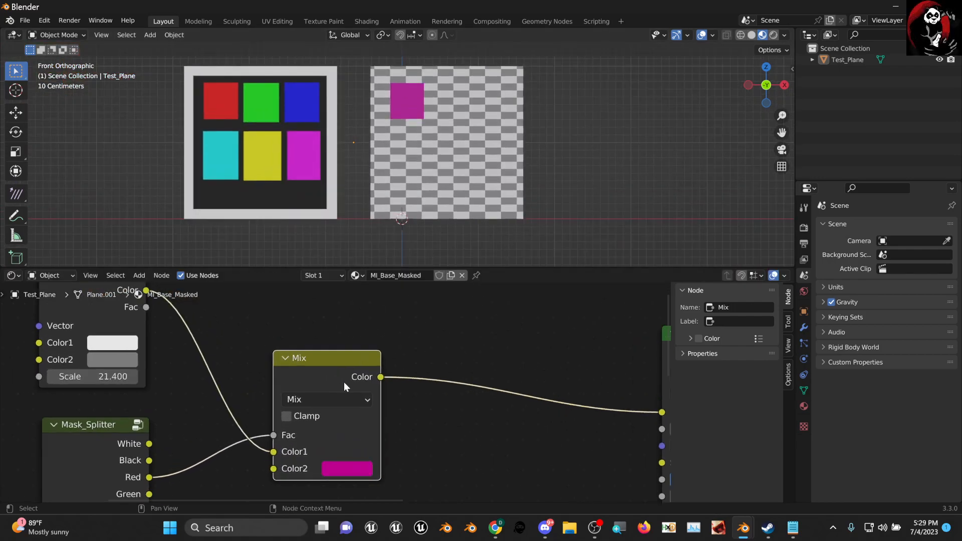
left_click(344, 399)
left_click(328, 355)
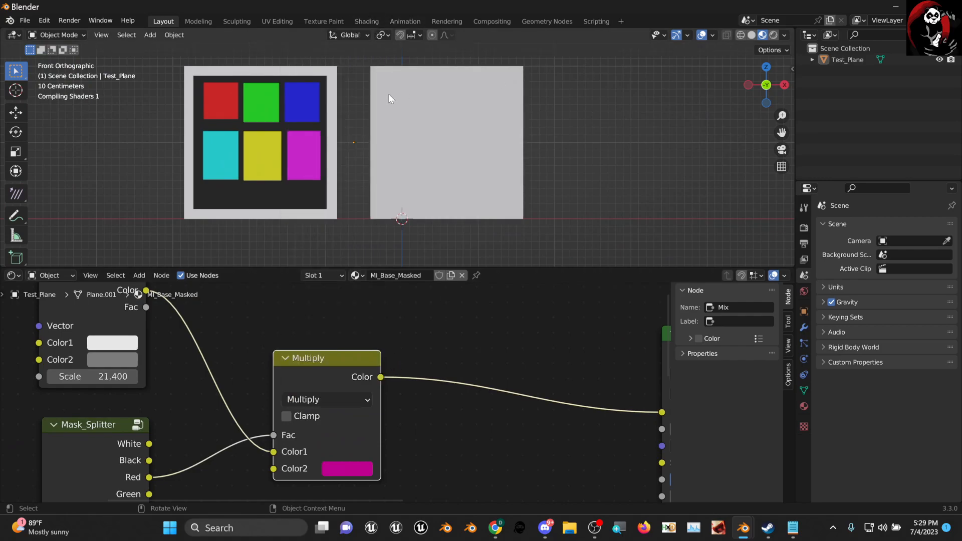
scroll(408, 100, "up", 3)
scroll(421, 76, "down", 2)
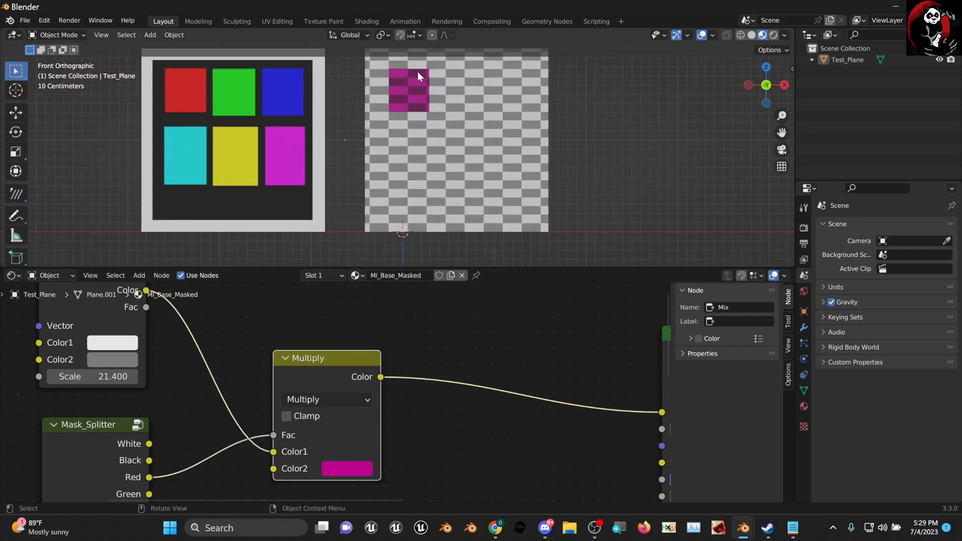
scroll(313, 357, "down", 1)
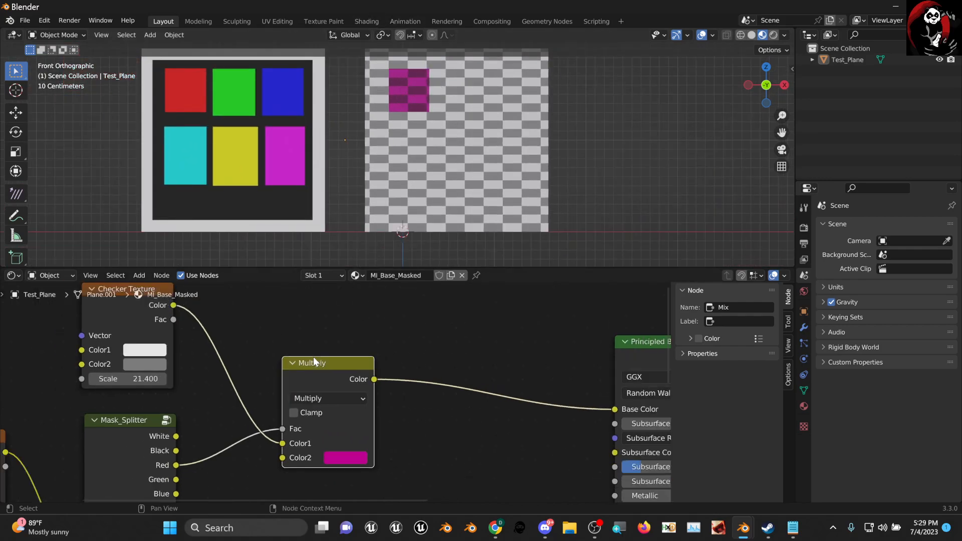
- Try the Overlay blending mode on the Mix node and switch it back to Multiply
left_click(341, 396)
left_click(316, 251)
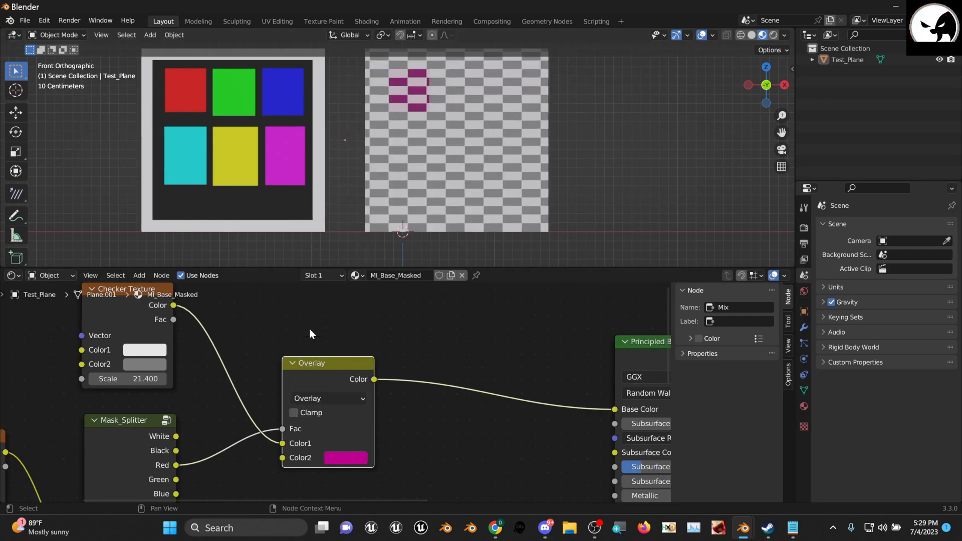
left_click_drag(311, 370, 312, 369)
left_click(326, 398)
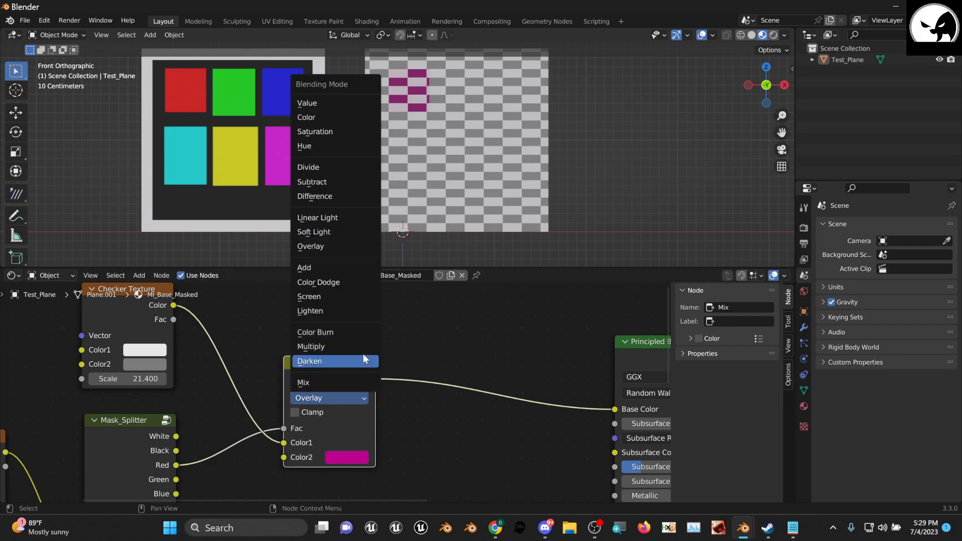
left_click(320, 347)
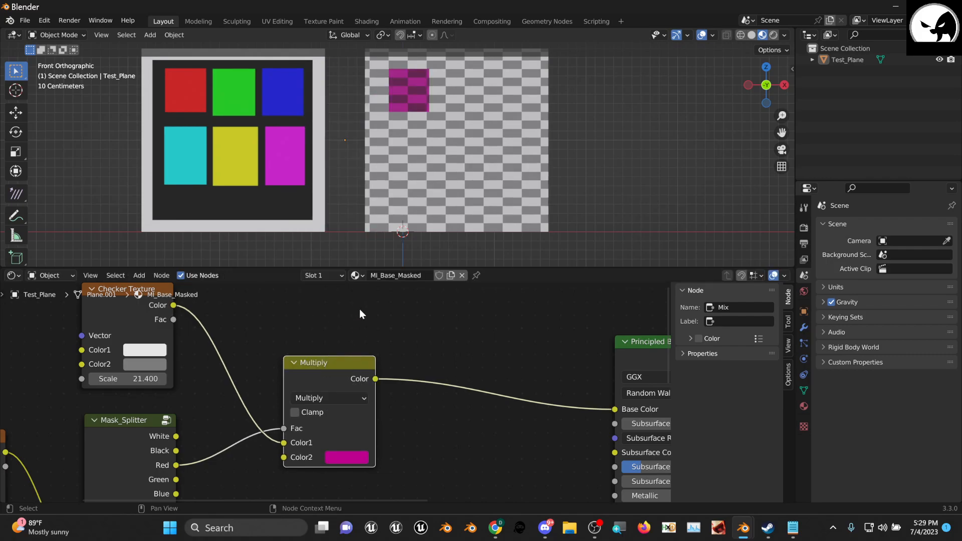
- Duplicate the Multiply node, place the copy after it, and link the original's Color output to the copy's Color1 input
scroll(335, 449, "down", 2)
left_click_drag(347, 338, 326, 320)
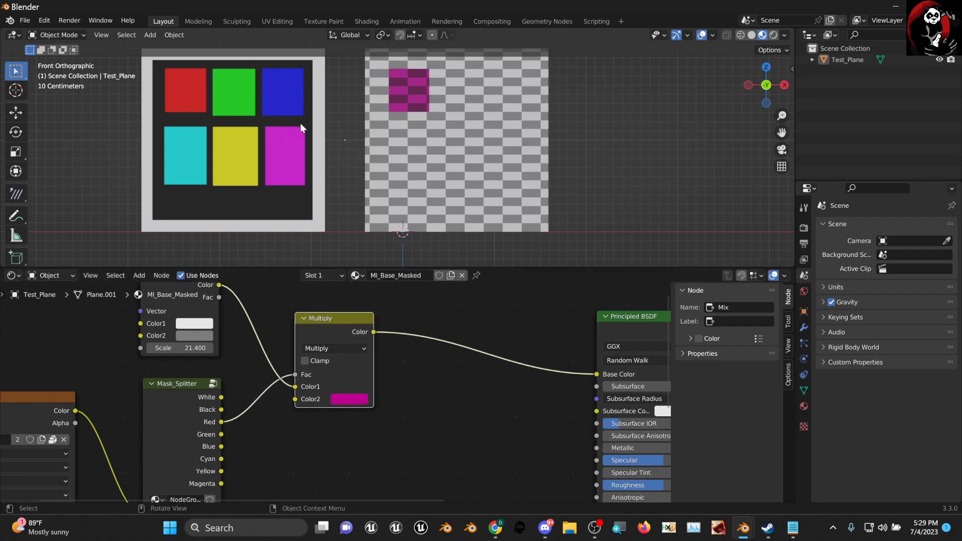
scroll(300, 124, "down", 1)
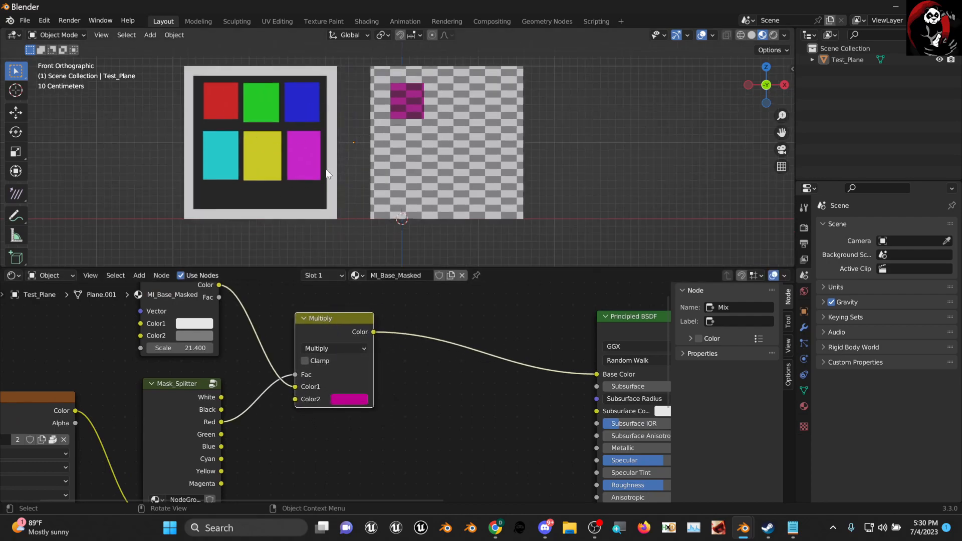
key("shift+d")
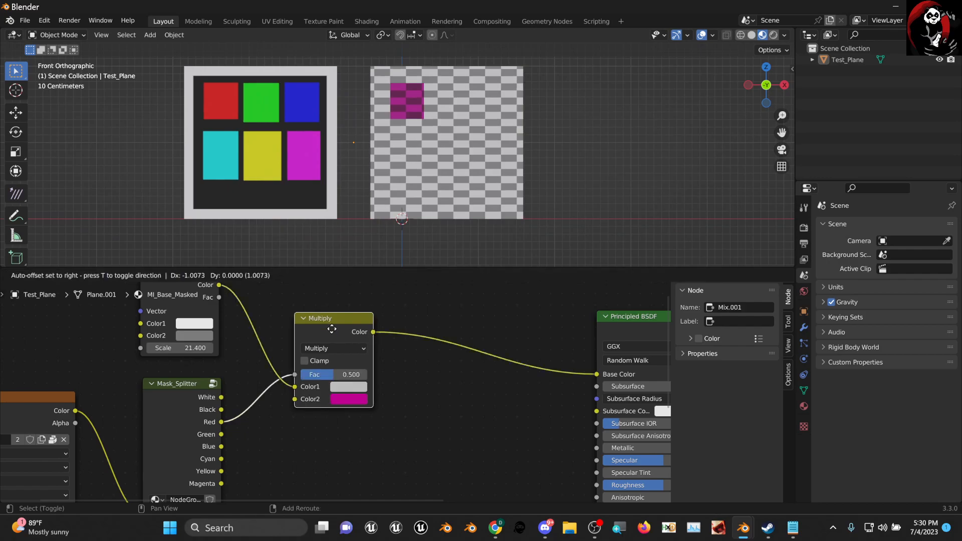
left_click(454, 383)
middle_click_drag(397, 364, 325, 350)
left_click_drag(293, 300, 343, 437)
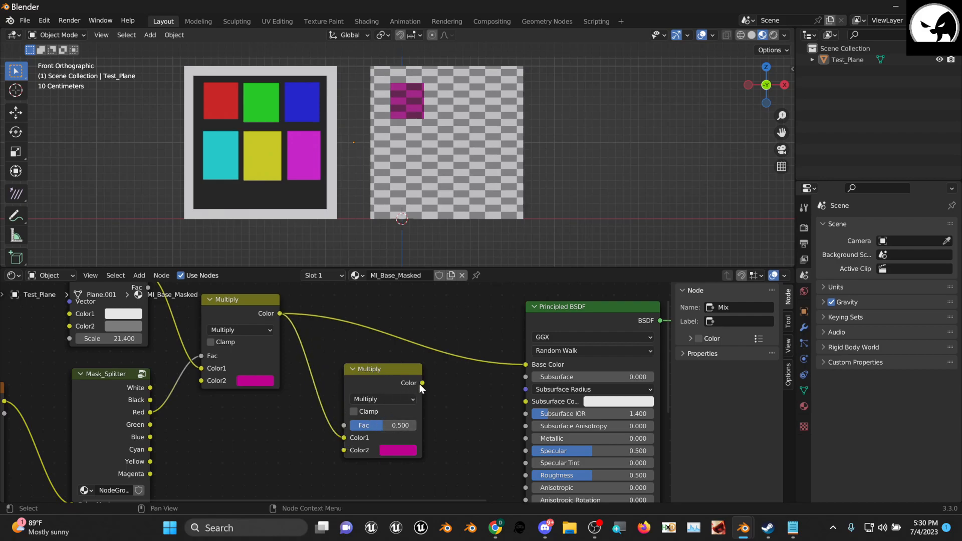
- Connect the second Multiply node's Color output to the Principled BSDF's Base Color and align it beside the first
left_click_drag(422, 382, 525, 364)
left_click_drag(382, 371, 350, 308)
middle_click_drag(257, 432, 276, 396)
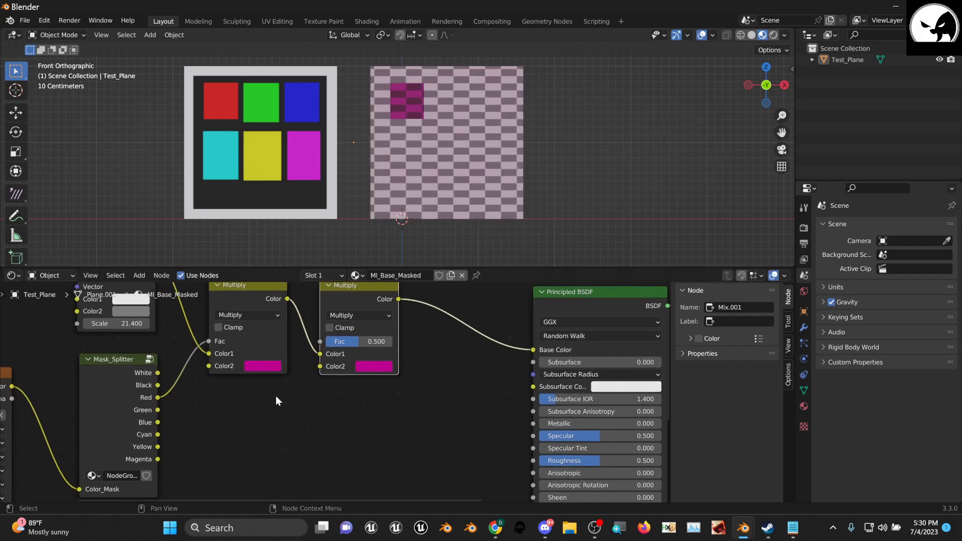
- Connect the Mask_Splitter's Blue output to the second Multiply node's Fac and set that node's Color2 to saturated green
left_click_drag(158, 424, 318, 340)
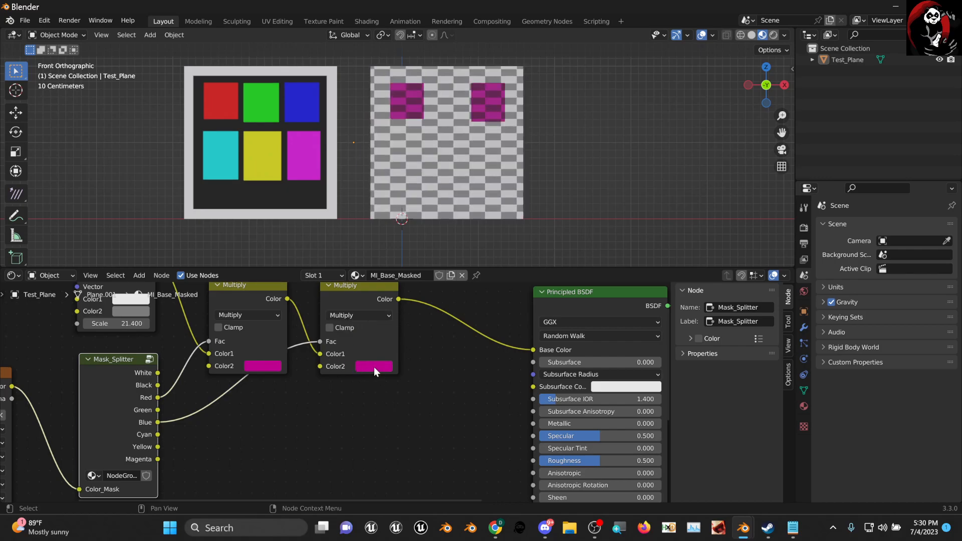
left_click(375, 366)
left_click_drag(402, 270, 368, 221)
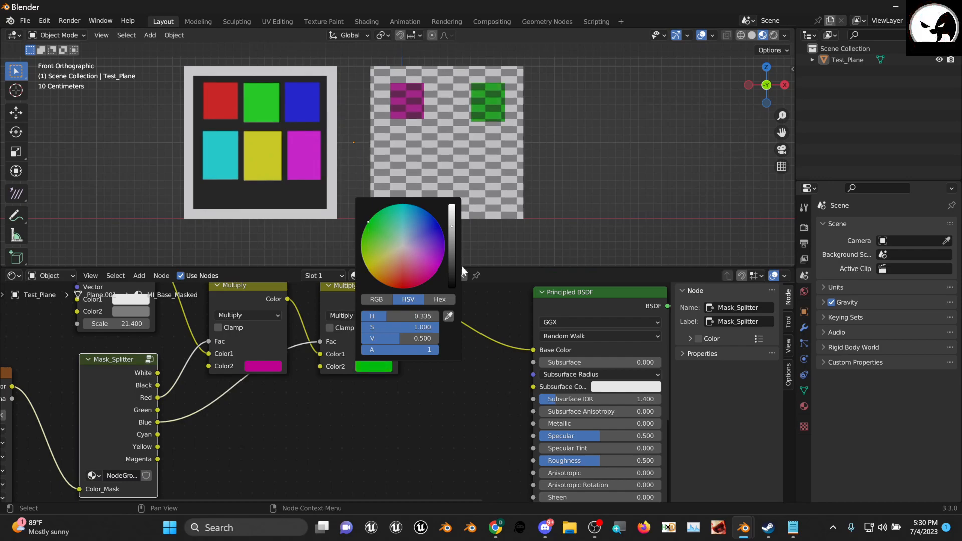
- Move the Principled BSDF node farther from the two Multiply nodes to make room in the chain
scroll(570, 335, "down", 2)
scroll(418, 323, "down", 2)
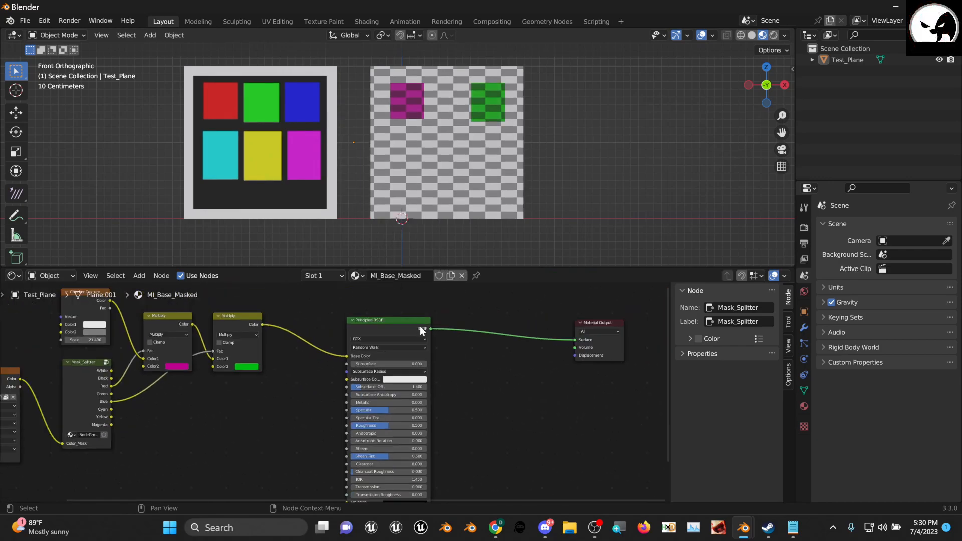
left_click(392, 325)
left_click_drag(392, 325, 495, 324)
scroll(308, 376, "up", 3)
middle_click_drag(308, 375, 343, 378)
scroll(299, 356, "up", 1)
middle_click_drag(299, 356, 341, 370)
left_click(313, 331)
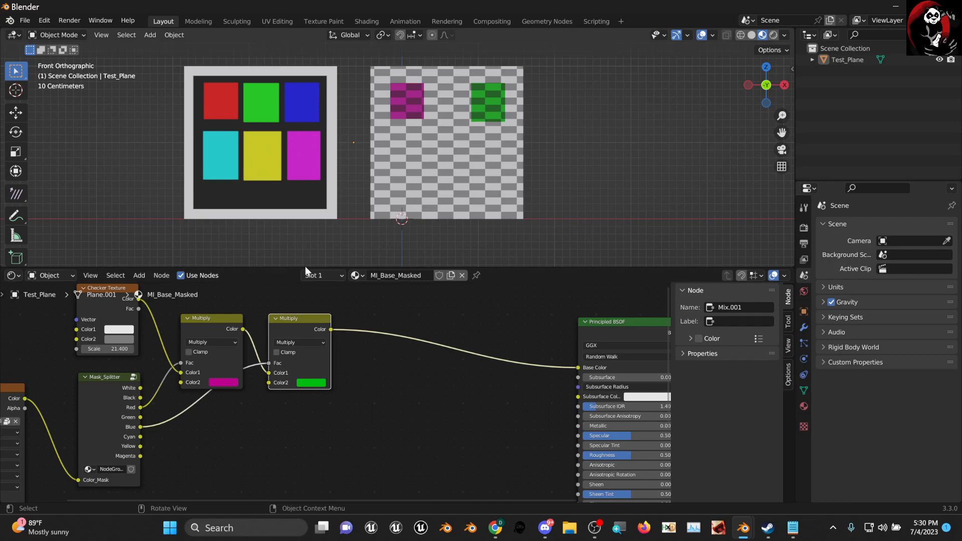
- Nudge the Checker Texture node and bring the Principled BSDF node somewhat closer to the Multiply nodes
scroll(358, 351, "up", 2)
left_click_drag(156, 328, 164, 339)
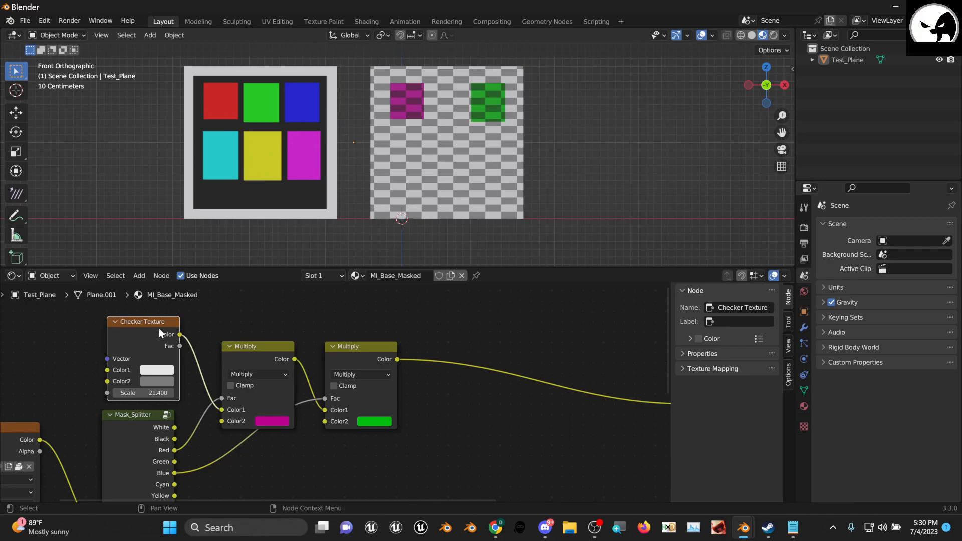
scroll(510, 323, "down", 2)
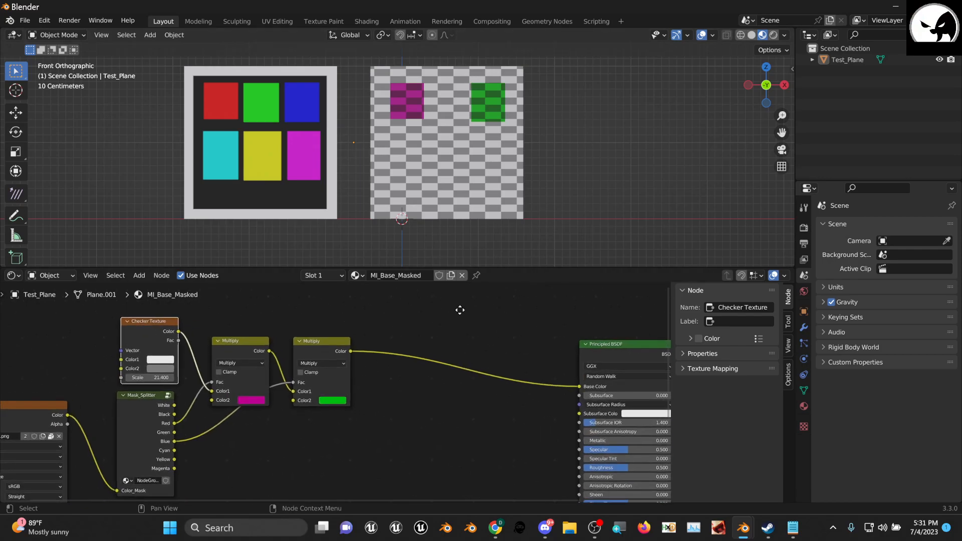
left_click_drag(616, 336, 525, 310)
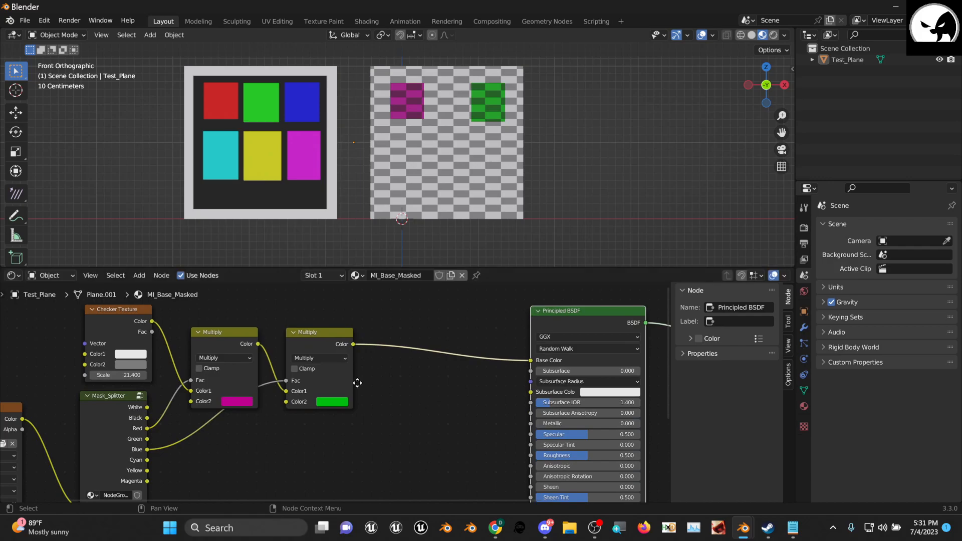
- Duplicate the green Multiply node and insert the copy into the link between it and the Principled BSDF
middle_click_drag(345, 383, 468, 365)
scroll(469, 364, "down", 2)
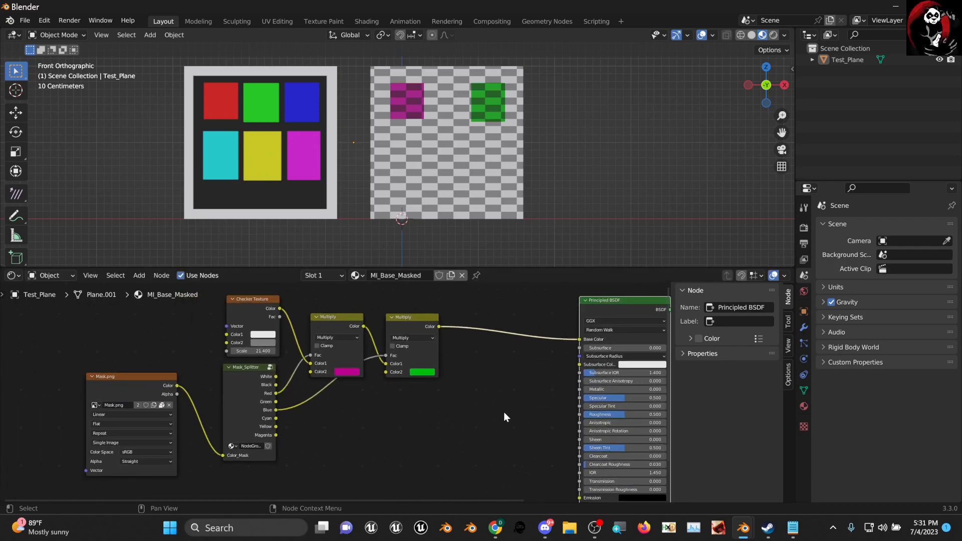
scroll(504, 410, "up", 2)
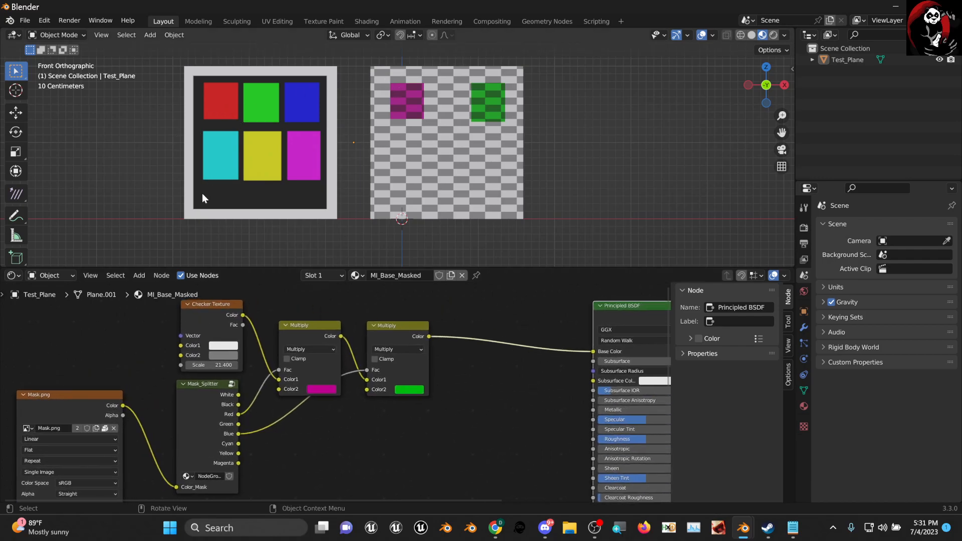
middle_click_drag(416, 356, 409, 366)
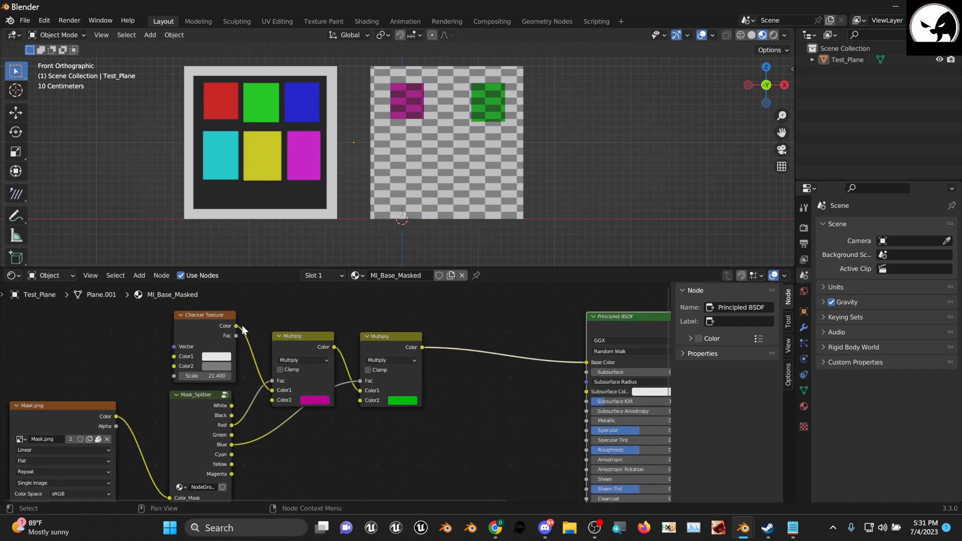
middle_click_drag(411, 368, 359, 340)
left_click(347, 325)
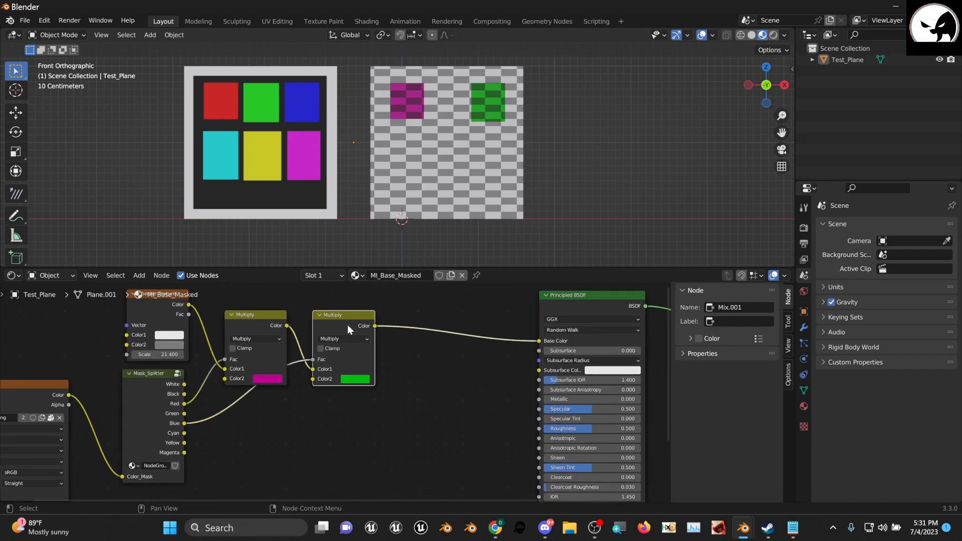
key("shift+d")
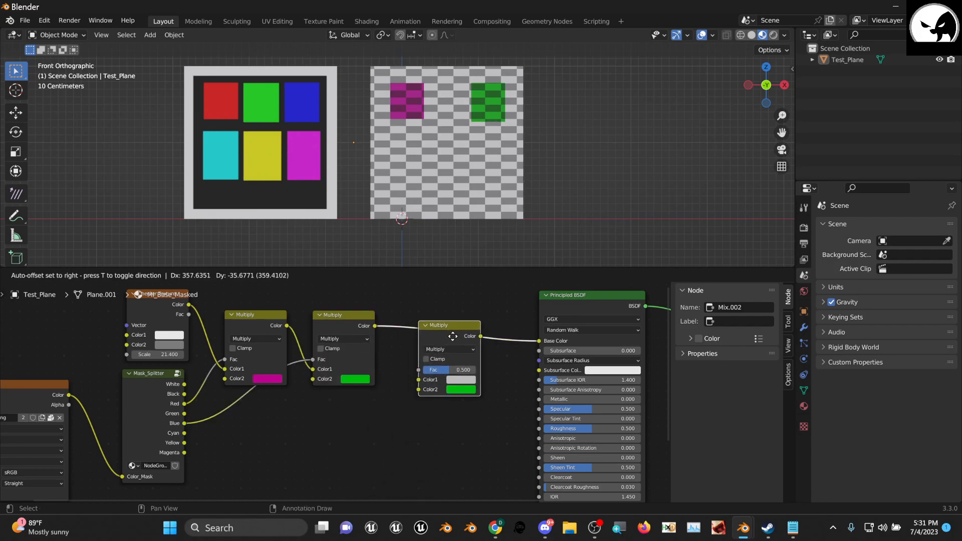
left_click(453, 335)
scroll(417, 383, "up", 2)
middle_click_drag(426, 374, 390, 386)
left_click_drag(424, 324, 423, 314)
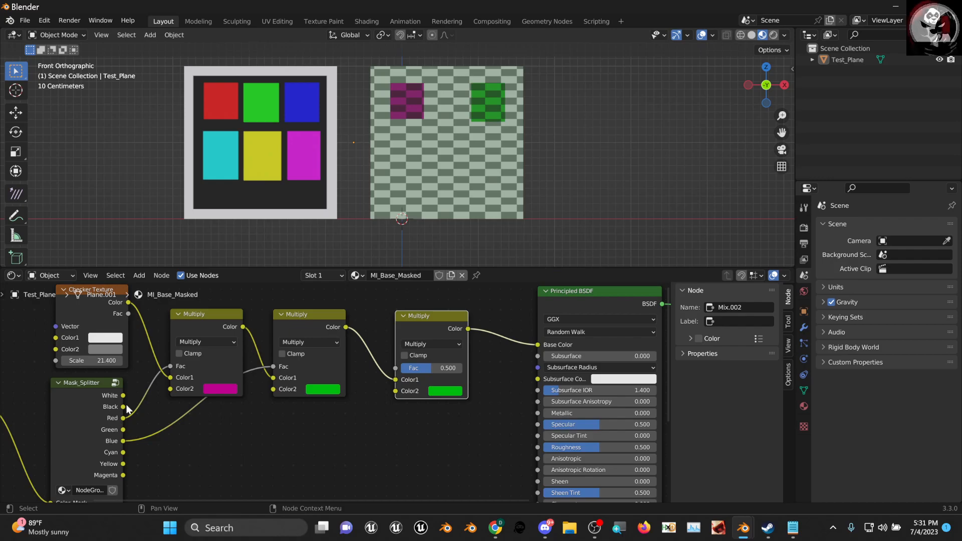
- Connect the Mask_Splitter's Black output to the third Multiply node's Fac, set its Color2 to red, and inspect the plane
left_click_drag(123, 406, 396, 365)
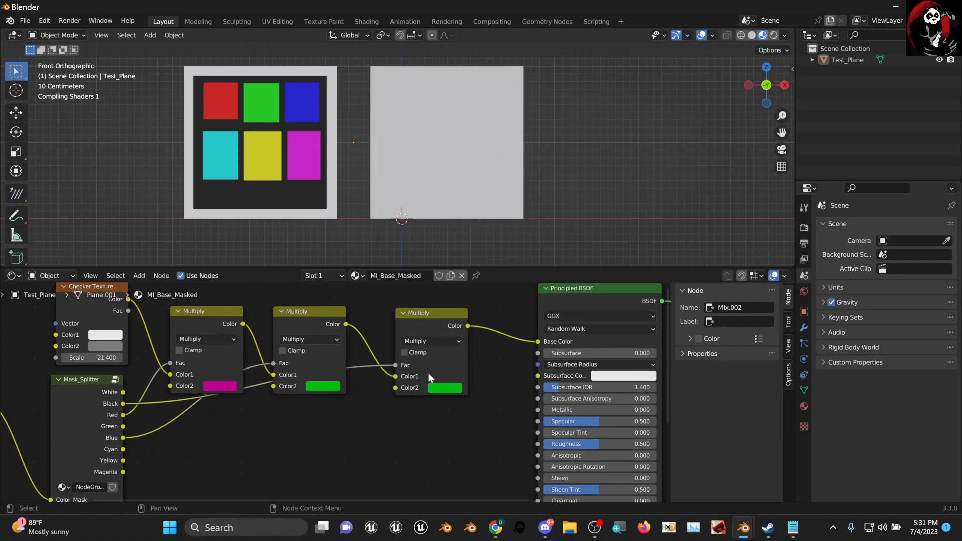
left_click(445, 388)
left_click_drag(474, 257, 467, 315)
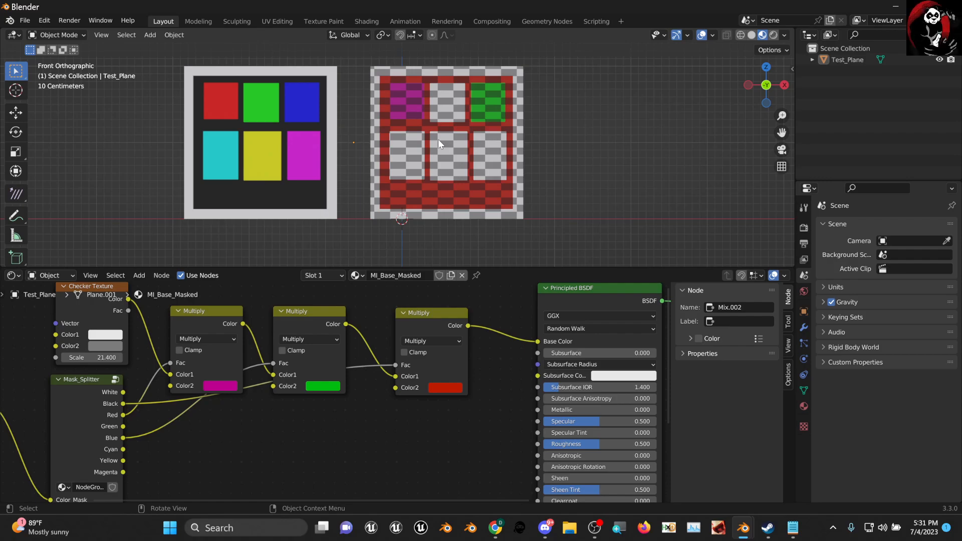
scroll(428, 169, "up", 4)
scroll(467, 179, "down", 2)
scroll(467, 179, "down", 3)
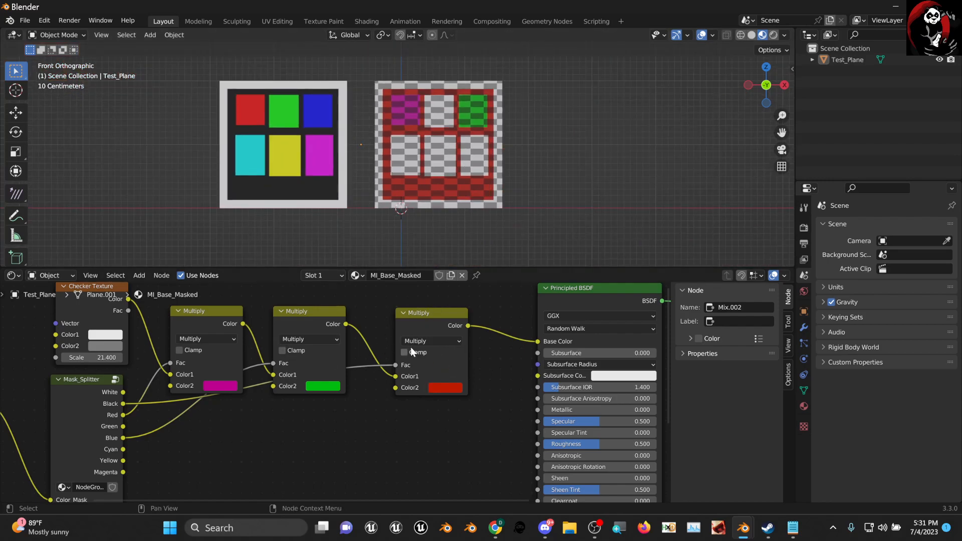
- Change the green node's blending mode from Multiply to Mix and inspect its square on the plane
left_click(308, 339)
left_click(305, 334)
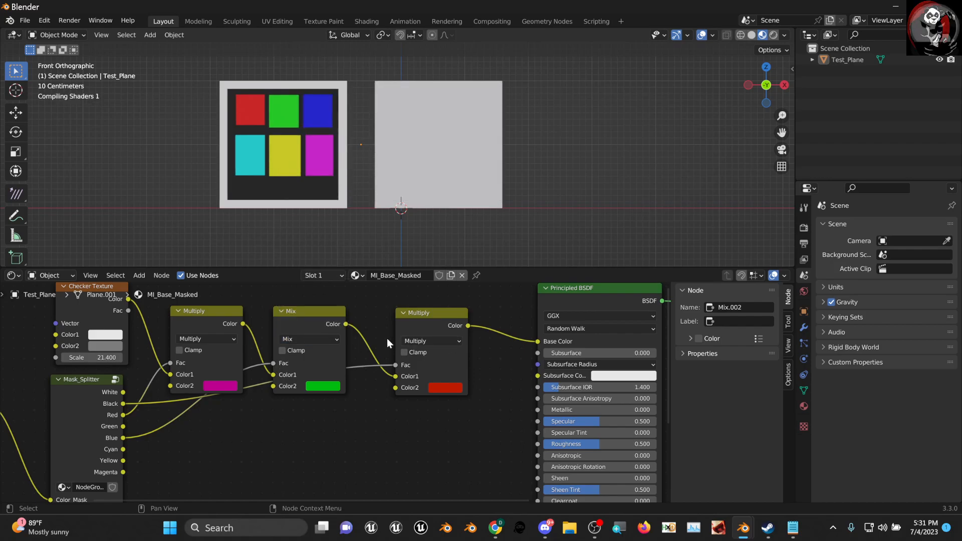
scroll(474, 124, "up", 4)
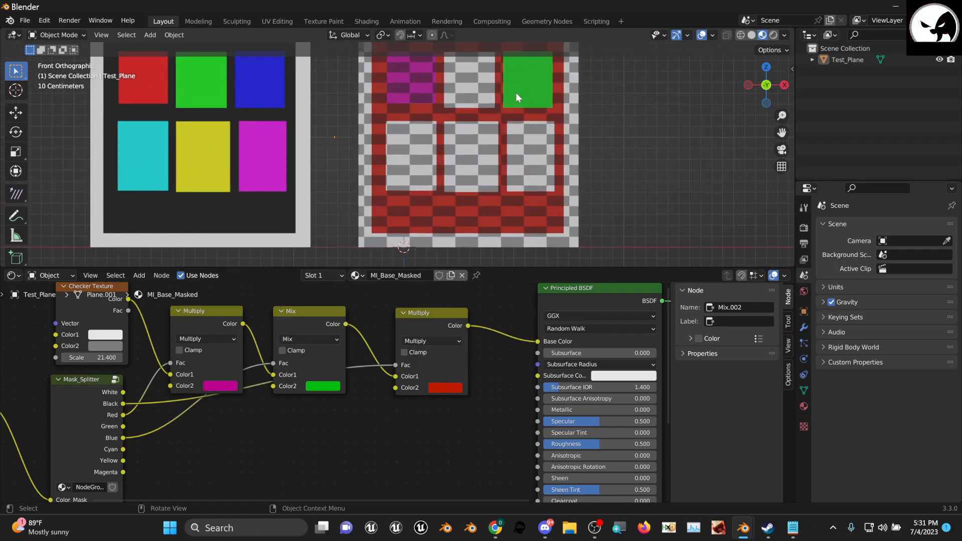
scroll(512, 95, "down", 2)
- Set the red node's blending mode to Color Burn and move it closer to the green Mix node
left_click(438, 341)
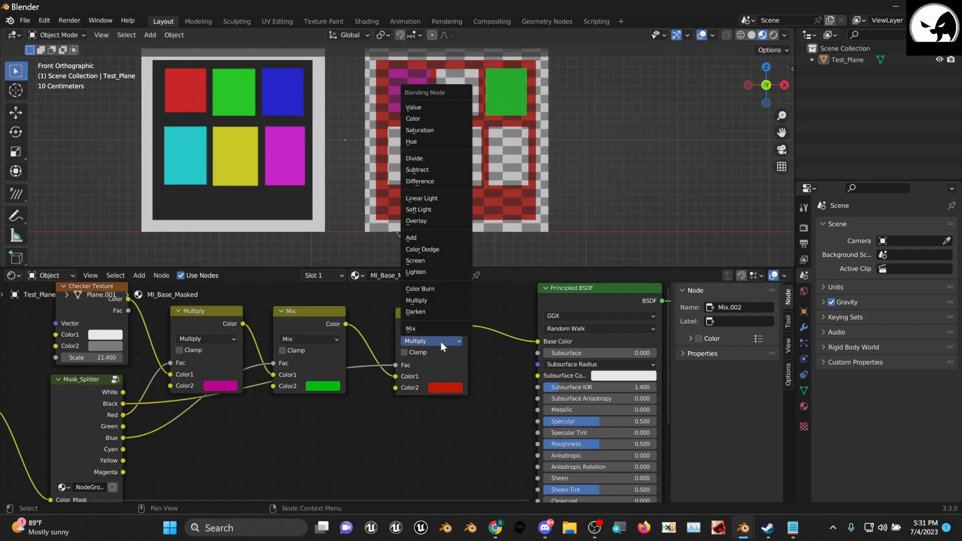
left_click(449, 291)
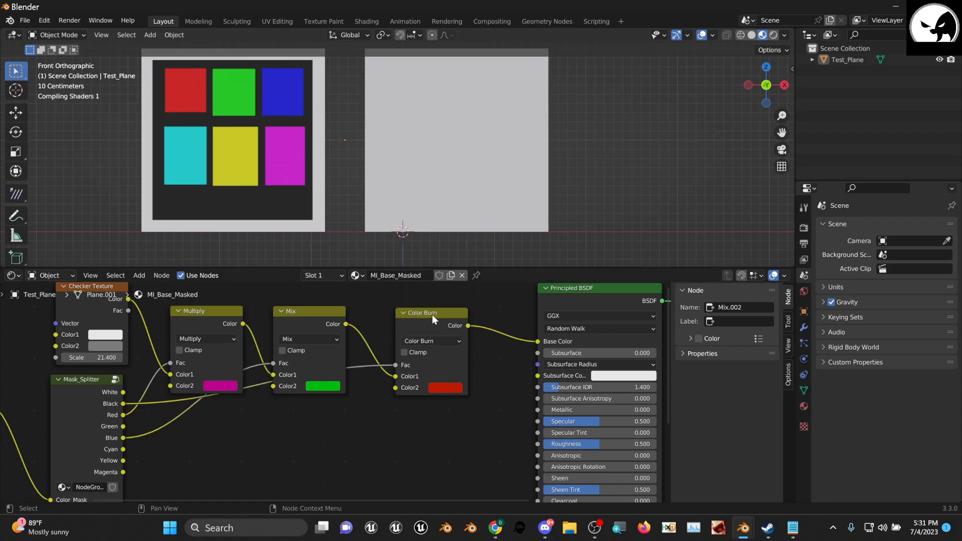
left_click_drag(428, 312, 393, 312)
mouse_move(116, 396)
middle_mouse_down()
mouse_move(141, 337)
mouse_move(131, 391)
middle_mouse_up()
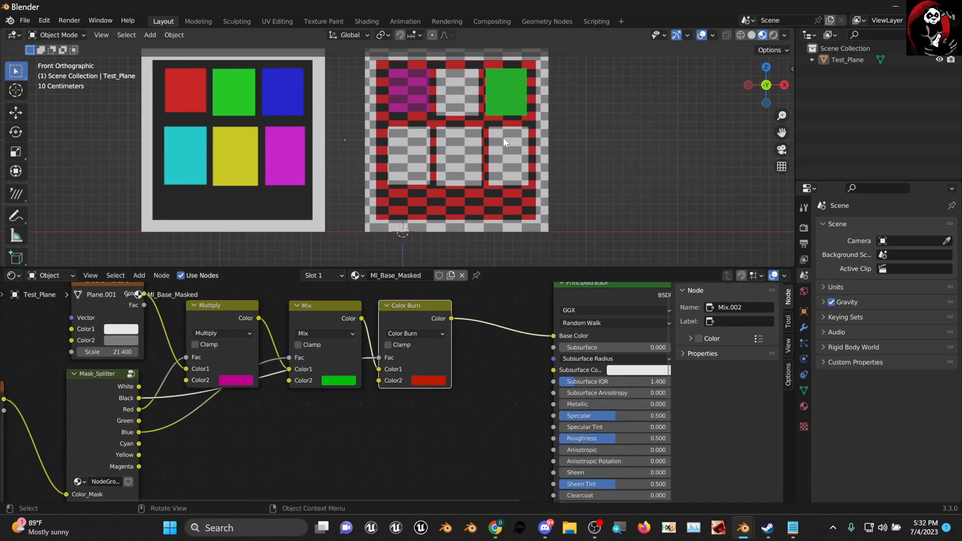
middle_click_drag(293, 425, 264, 404)
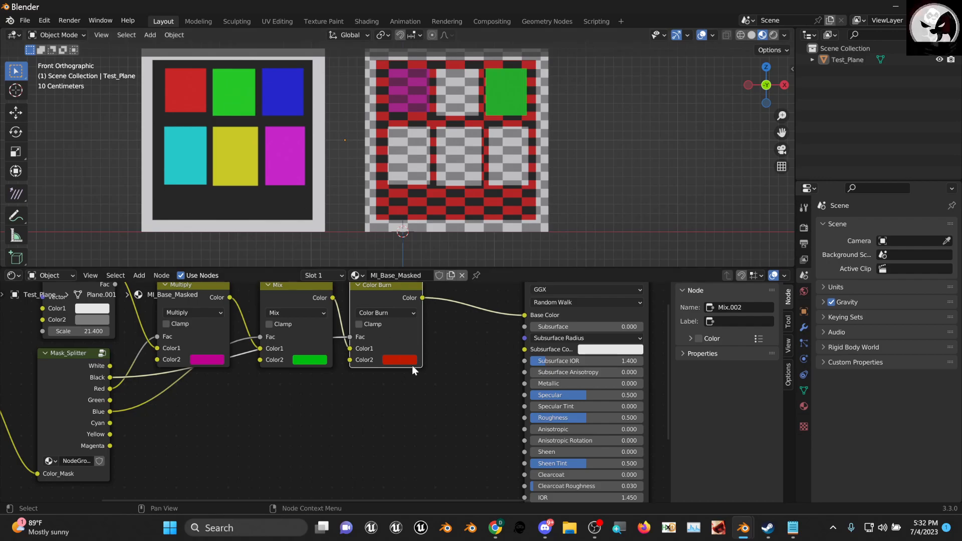
- Move the Principled BSDF farther along and insert a duplicate of the Color Burn node into the link before it
middle_click_drag(412, 366, 251, 377)
scroll(331, 376, "down", 4)
left_click_drag(436, 307, 480, 308)
left_click(252, 323)
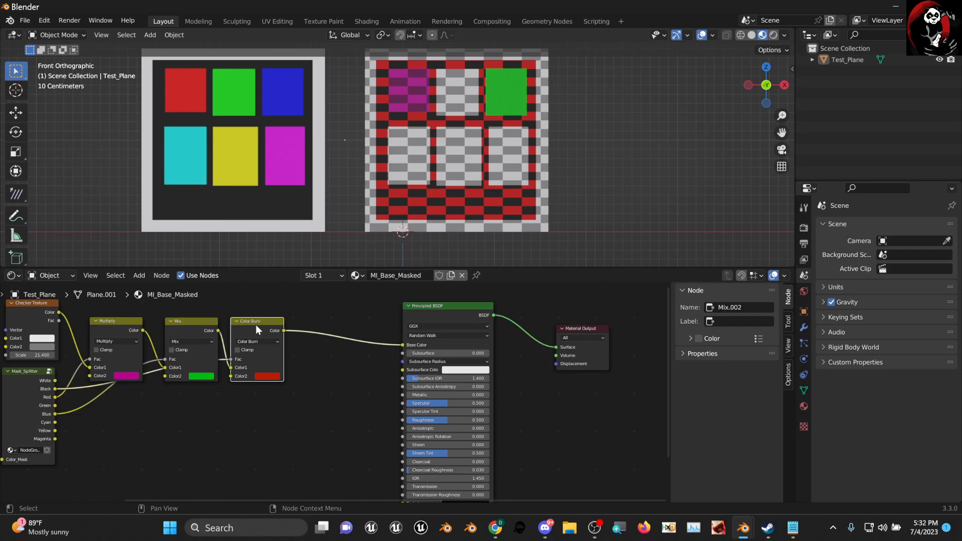
key("shift+d")
left_click(339, 333)
- Connect the Mask_Splitter's Green output to the duplicated Color Burn node's Fac and set its Color2 to golden yellow
mouse_move(55, 405)
left_mouse_down()
mouse_move(312, 347)
mouse_move(314, 367)
left_mouse_up()
mouse_move(325, 330)
left_mouse_down()
mouse_move(308, 322)
mouse_move(357, 315)
mouse_move(335, 311)
left_mouse_up()
left_click(334, 376)
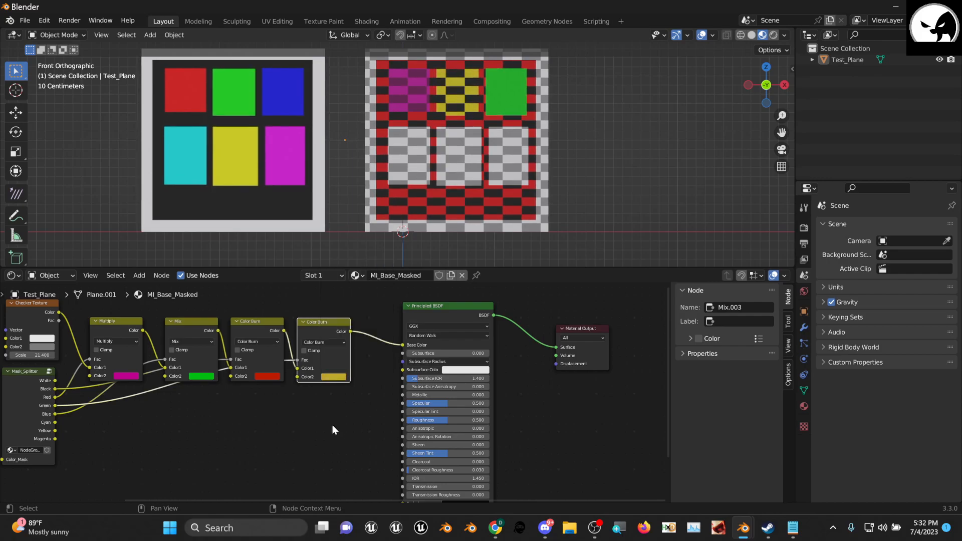
- Change the yellow node's blending mode from Color Burn to Mix
left_click(328, 340)
left_click(326, 341)
left_click(319, 344)
left_click(324, 333)
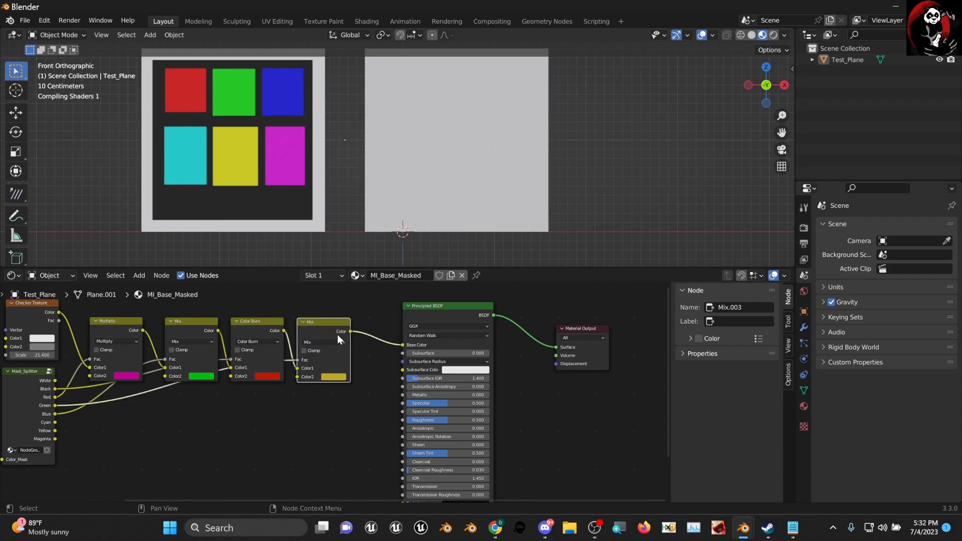
left_click_drag(328, 324, 328, 327)
- Duplicate the yellow Mix node, place the copy below the chain, and connect the Mask_Splitter's Green output to its Fac
scroll(322, 357, "down", 2)
middle_click_drag(341, 354, 312, 420)
scroll(331, 385, "up", 2)
scroll(370, 429, "up", 1)
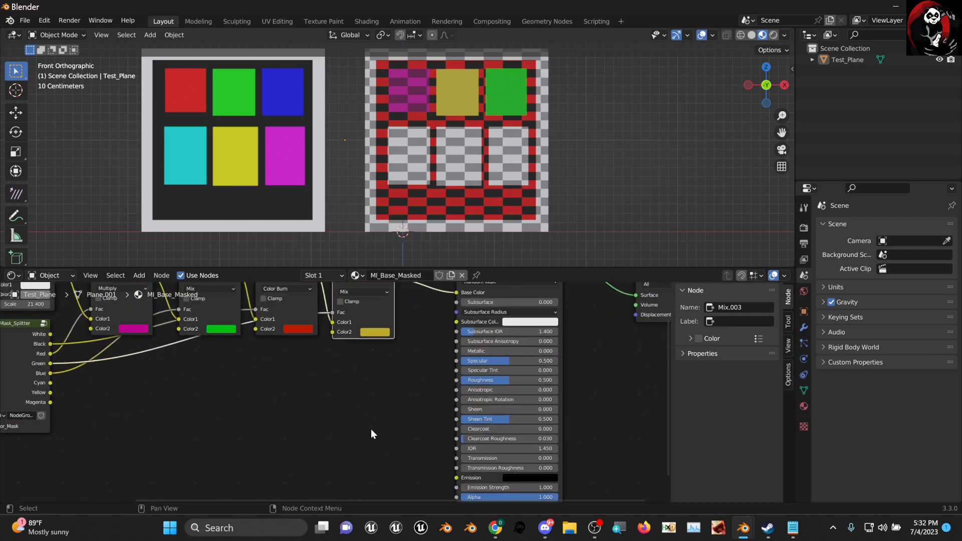
middle_click_drag(370, 429, 359, 449)
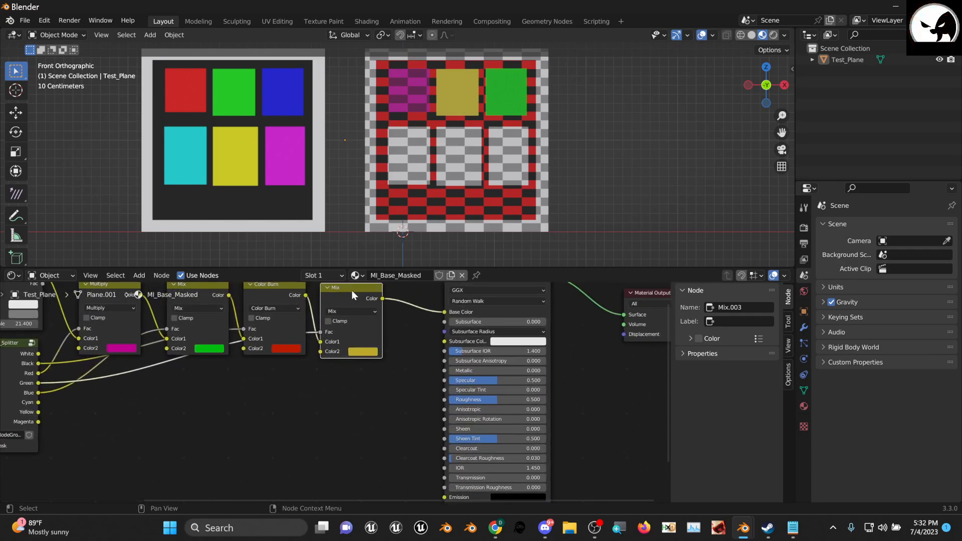
scroll(334, 371, "down", 1)
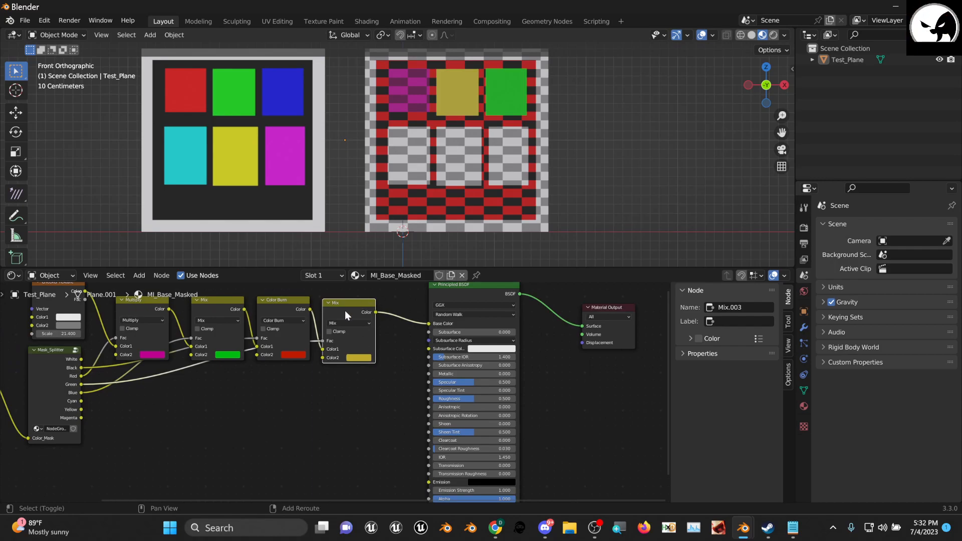
key("shift+d")
left_click(343, 424)
scroll(384, 386, "up", 3)
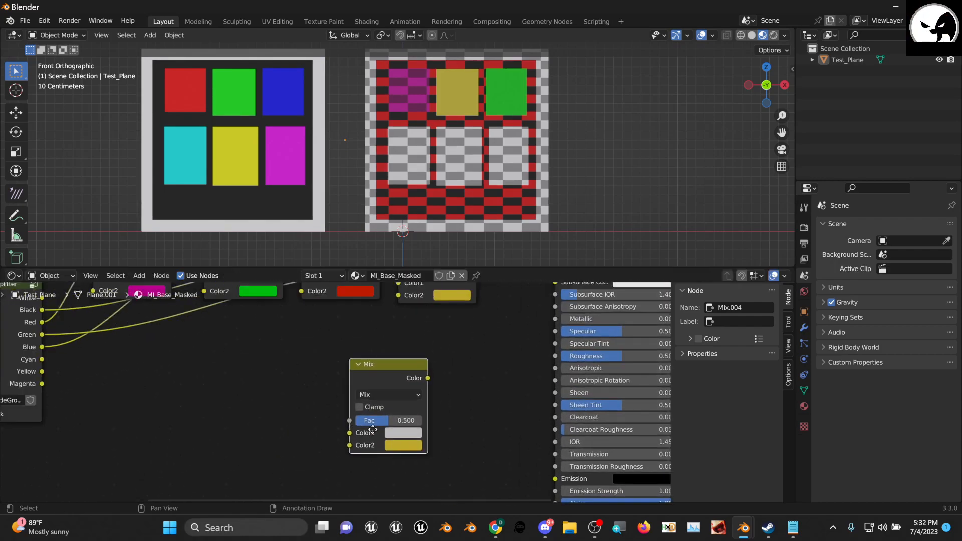
scroll(354, 424, "down", 1)
left_click_drag(104, 347, 365, 418)
scroll(430, 386, "up", 1)
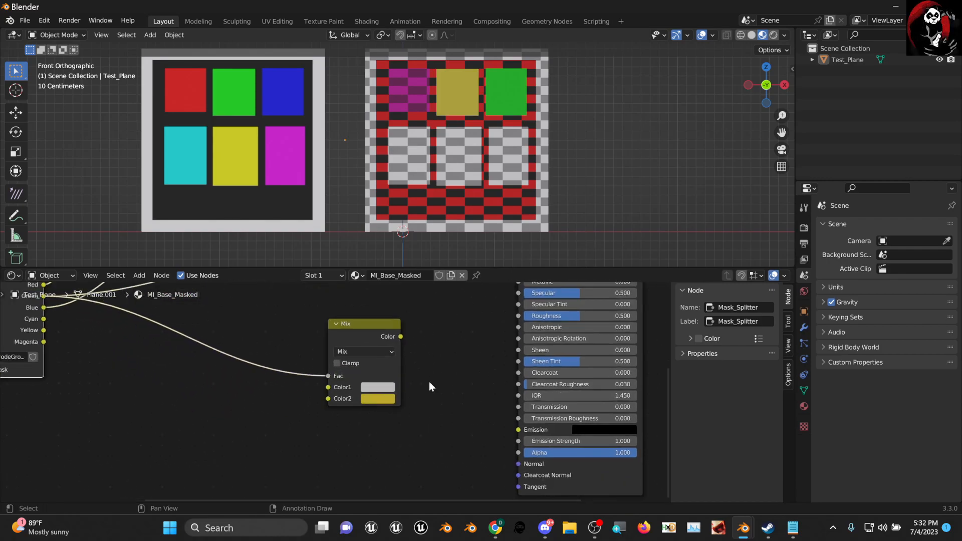
- Set the lower Mix node's Color1 to white and its Color2 to black
left_click(384, 389)
left_click(383, 389)
left_click(383, 389)
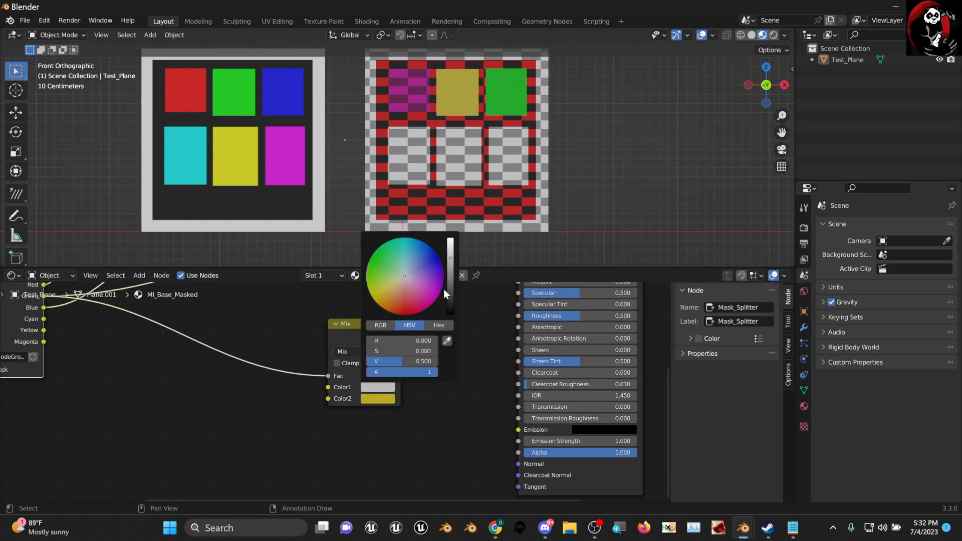
left_click(384, 400)
left_click_drag(450, 270, 450, 326)
left_click(438, 461)
- Connect the black-and-white Mix node's Color output to the Principled BSDF's Roughness input and shift the node slightly up
scroll(390, 348, "up", 2)
middle_click_drag(434, 369, 395, 422)
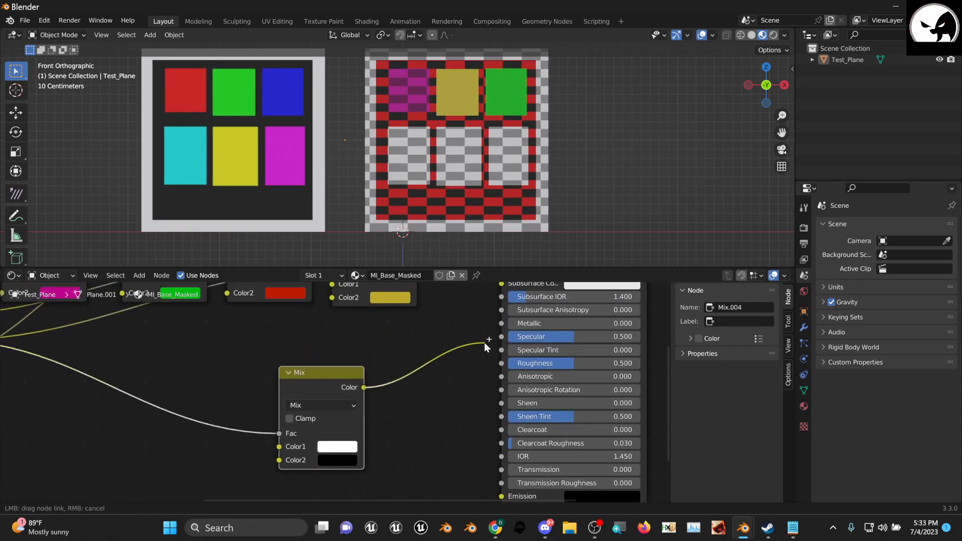
left_click_drag(497, 365, 506, 366)
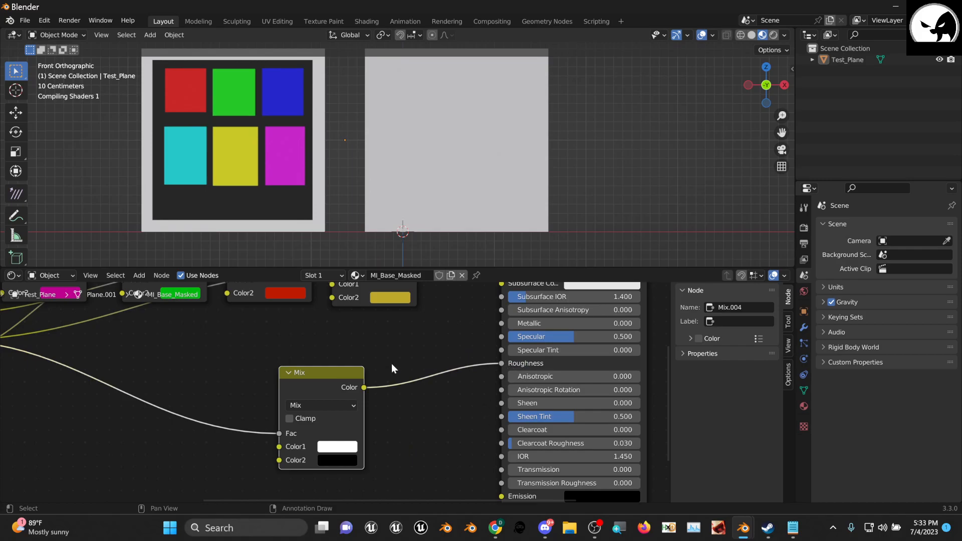
left_click_drag(325, 370, 345, 352)
- Examine the reflections on the plane's yellow square from closer, angled views
middle_click_drag(524, 82, 542, 237)
mouse_move(581, 135)
middle_mouse_down()
mouse_move(564, 227)
mouse_move(592, 187)
mouse_move(527, 198)
mouse_move(558, 228)
mouse_move(563, 185)
mouse_move(567, 228)
mouse_move(490, 241)
mouse_move(493, 227)
mouse_move(565, 218)
mouse_move(563, 197)
mouse_move(649, 194)
middle_mouse_up()
scroll(578, 216, "up", 5)
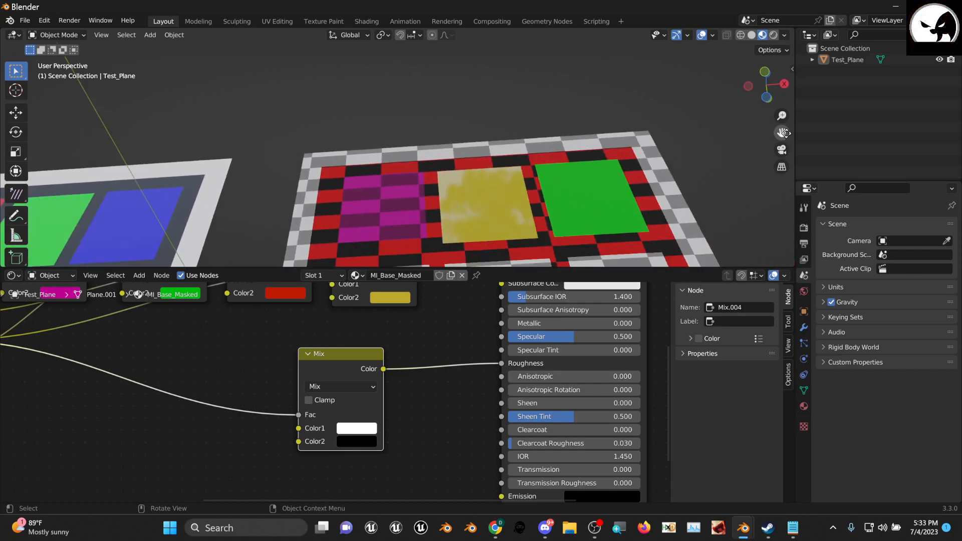
left_click_drag(786, 133, 791, 69)
scroll(500, 191, "up", 2)
mouse_move(500, 191)
middle_mouse_down()
mouse_move(561, 186)
mouse_move(575, 217)
mouse_move(511, 197)
middle_mouse_up()
scroll(363, 357, "down", 3)
- Duplicate the roughness Mix node, place the copy below it, and connect the Mask_Splitter's Green output to the copy's Fac
left_click_drag(445, 380, 426, 364)
key("shift+d")
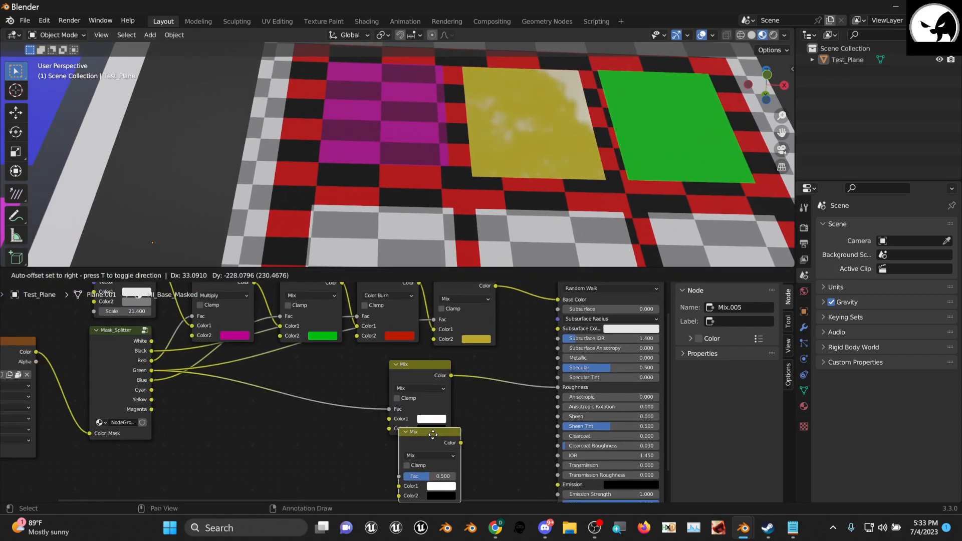
scroll(215, 413, "up", 2)
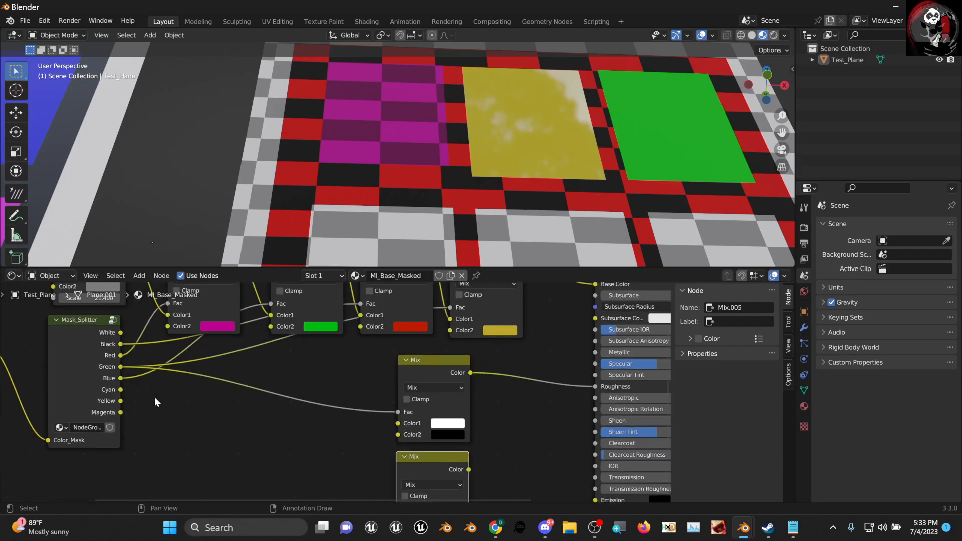
middle_click_drag(138, 394, 130, 369)
scroll(126, 359, "down", 1)
left_click_drag(126, 346, 387, 476)
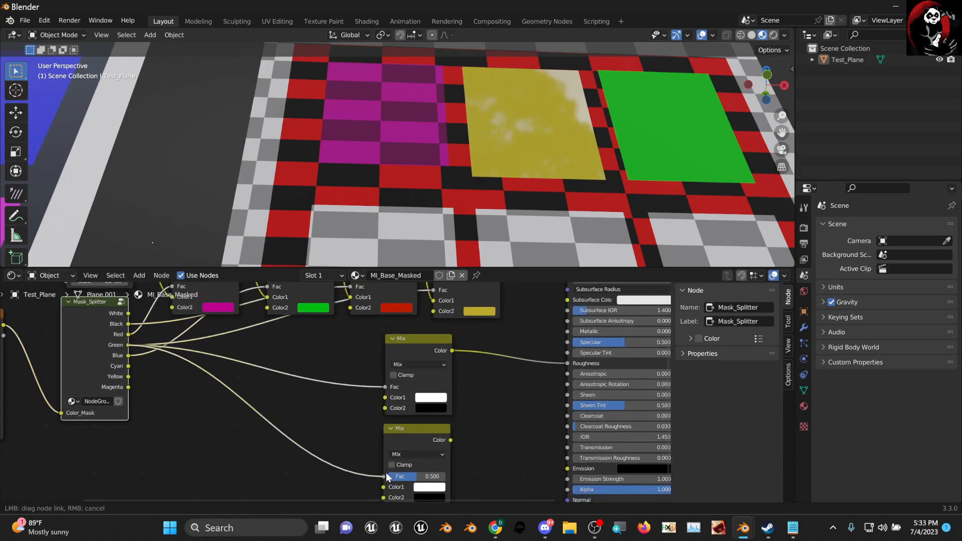
- Connect the new lower Mix node's Color output to the Principled BSDF's Metallic input
scroll(454, 452, "up", 2)
middle_click_drag(453, 430, 418, 397)
left_click_drag(415, 405, 557, 323)
- Set the metallic Mix node's Color1 to black and its Color2 to white
middle_click_drag(525, 149, 516, 173)
middle_click_drag(460, 413, 459, 356)
left_click(397, 448)
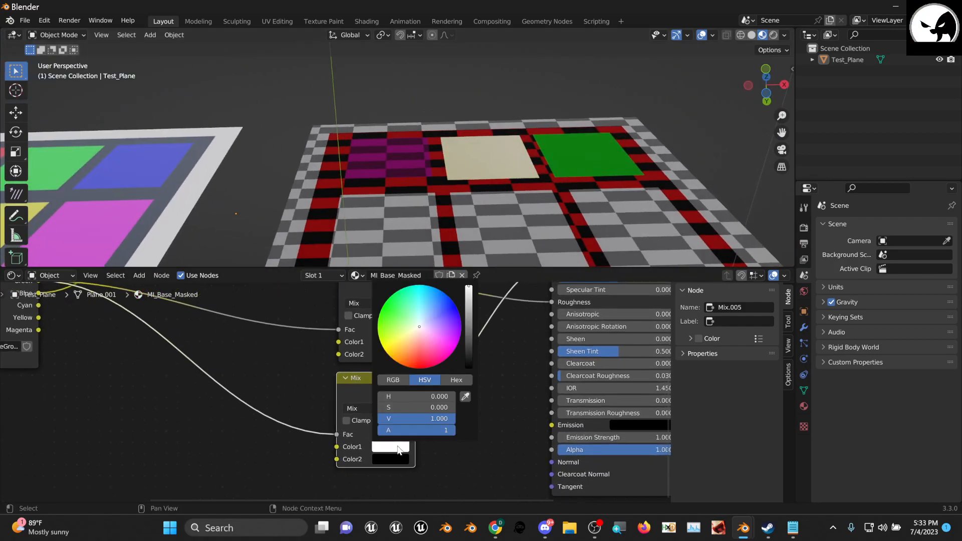
mouse_move(468, 295)
left_mouse_down()
mouse_move(469, 367)
mouse_move(471, 293)
left_mouse_up()
left_click(390, 460)
left_click(522, 187)
- Examine the metallic effect on the plane's yellow square alongside the metallic Mix node
middle_click_drag(509, 113, 499, 196)
scroll(487, 203, "down", 3)
scroll(457, 228, "down", 4)
scroll(422, 348, "up", 2)
middle_click_drag(421, 348, 431, 296)
scroll(461, 239, "down", 2)
scroll(462, 239, "up", 1)
scroll(441, 200, "up", 2)
middle_click_drag(441, 200, 440, 220)
scroll(393, 433, "up", 1)
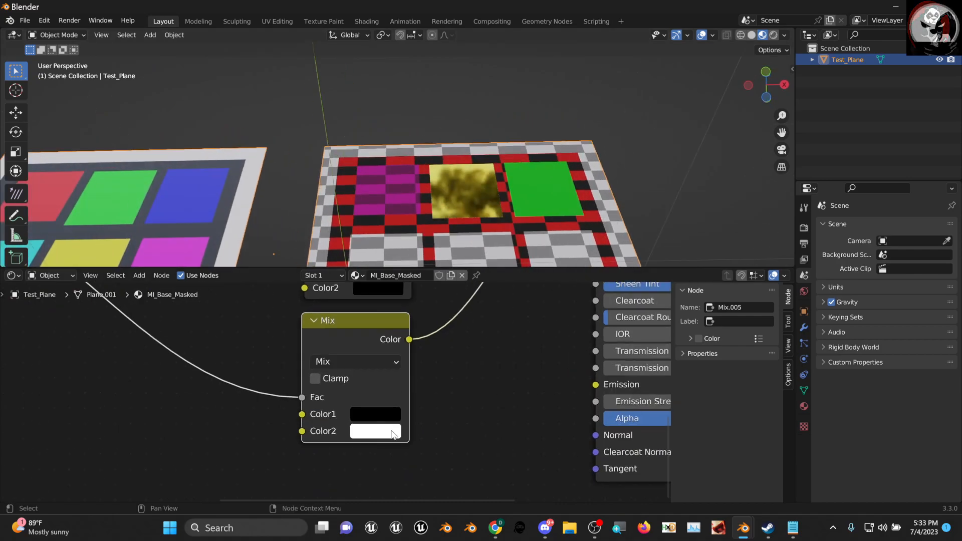
- Brighten the metallic Mix node's Color1 to light grey
left_click(387, 434)
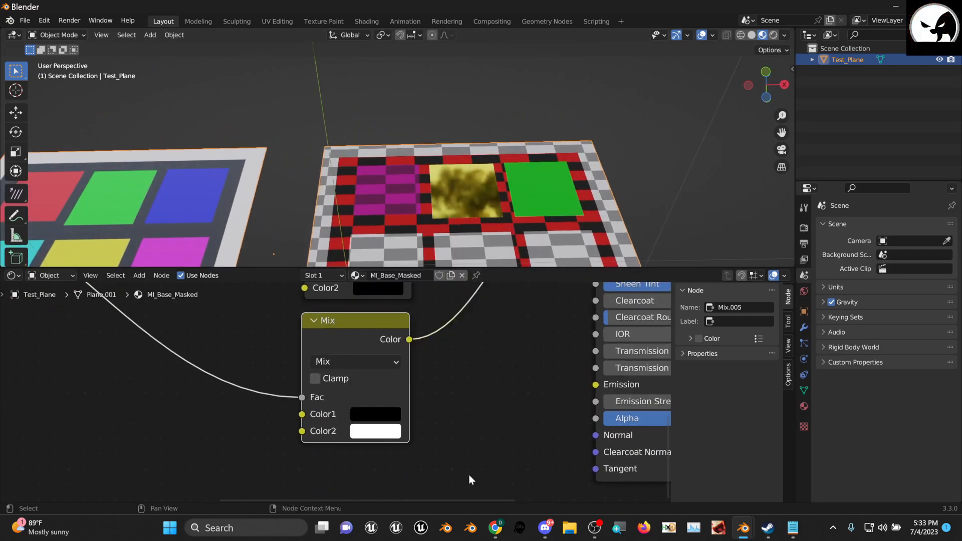
scroll(371, 434, "up", 1)
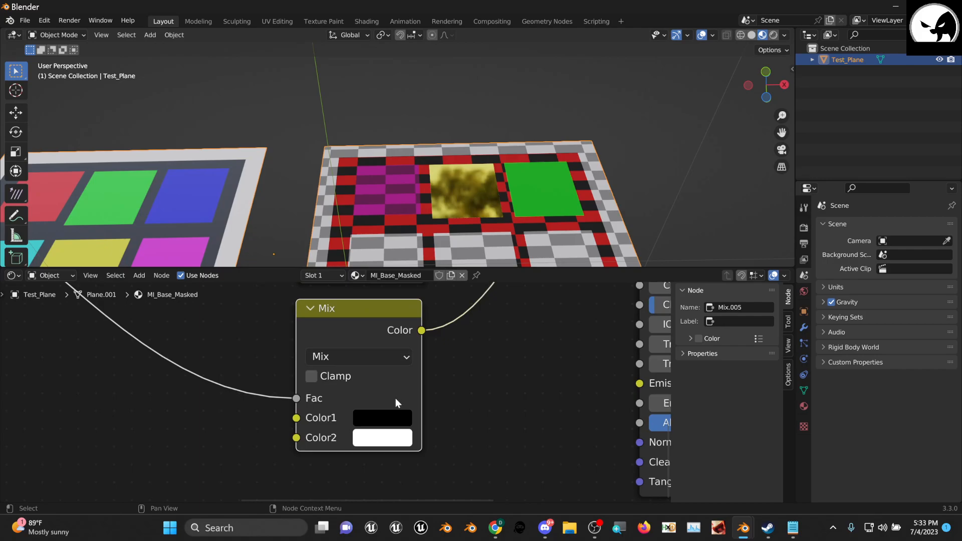
left_click(393, 418)
left_click_drag(503, 270, 503, 178)
middle_click_drag(649, 196, 631, 215)
scroll(379, 424, "down", 3)
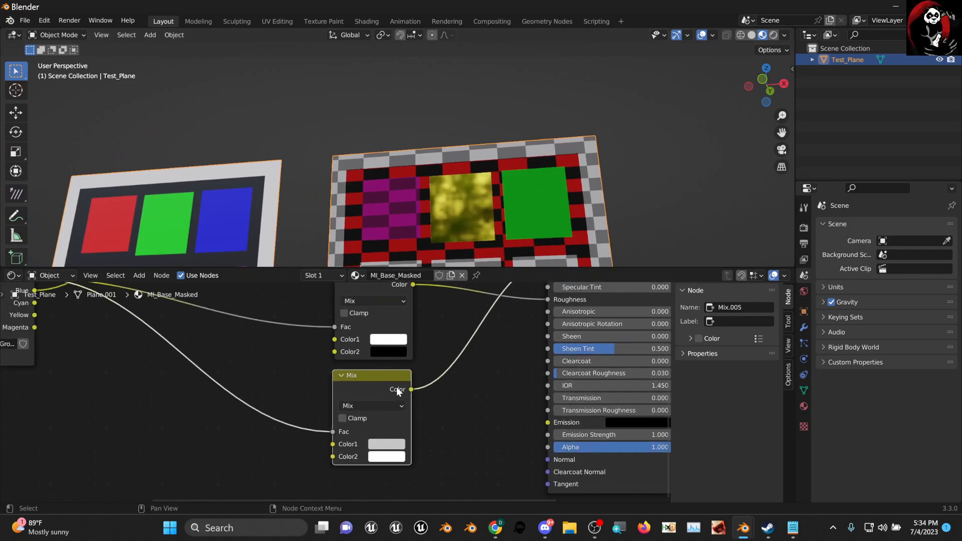
- Move the roughness and metallic Mix nodes farther away from the Principled BSDF
scroll(253, 422, "down", 3)
middle_click_drag(254, 431, 264, 459)
middle_click_drag(339, 346, 346, 392)
left_click_drag(193, 319, 202, 315)
middle_click_drag(370, 427, 333, 386)
left_click_drag(338, 360, 283, 366)
left_click_drag(331, 435, 276, 440)
- Move the metallic Mix node slightly lower, away from the roughness Mix node
middle_click_drag(466, 236, 465, 212)
left_click_drag(781, 133, 815, 56)
scroll(470, 179, "down", 3)
mouse_move(470, 179)
middle_mouse_down()
mouse_move(475, 235)
mouse_move(471, 176)
middle_mouse_up()
middle_click_drag(301, 393, 333, 397)
scroll(369, 393, "up", 2)
left_click_drag(347, 447, 343, 461)
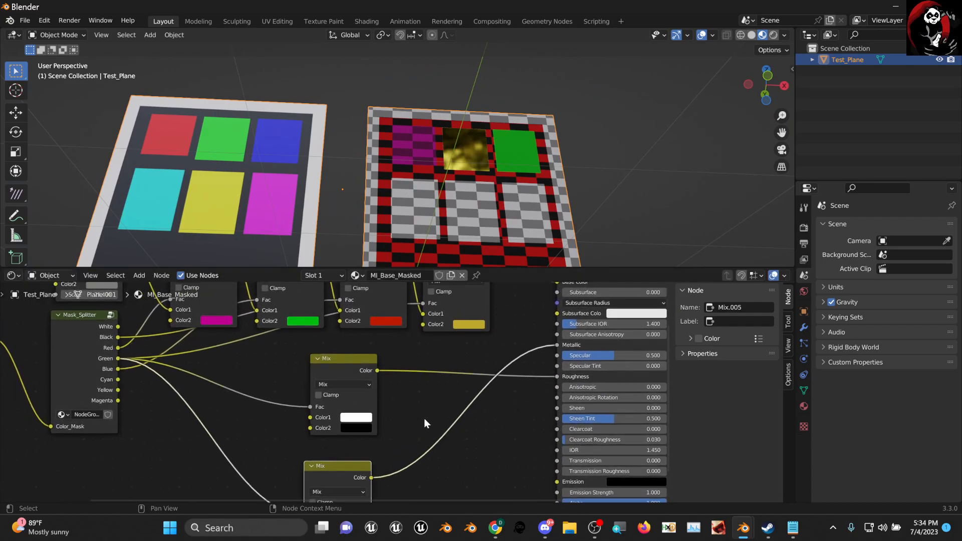
- Insert a duplicate of the roughness Mix node into the Roughness link and connect the Mask_Splitter's Red output to its Fac
key("shift+d")
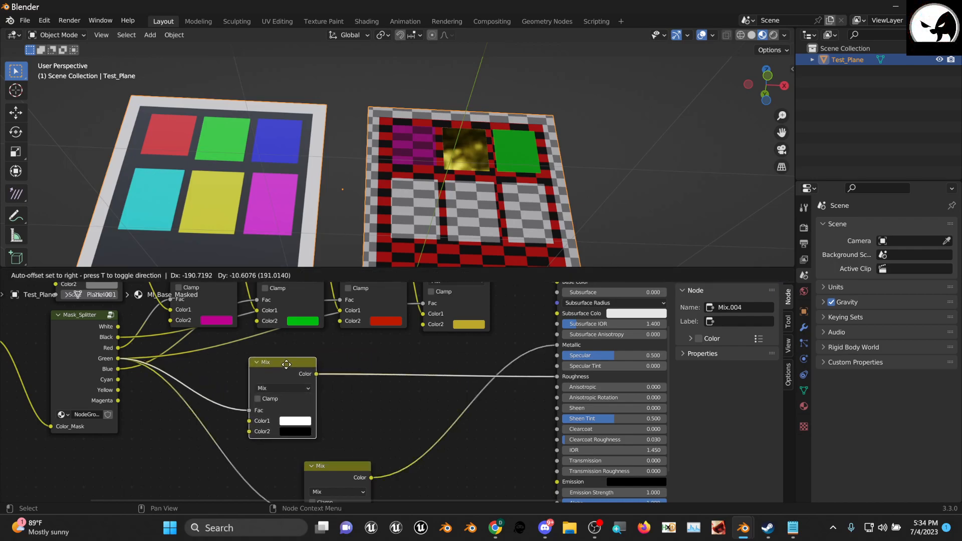
left_click(362, 361)
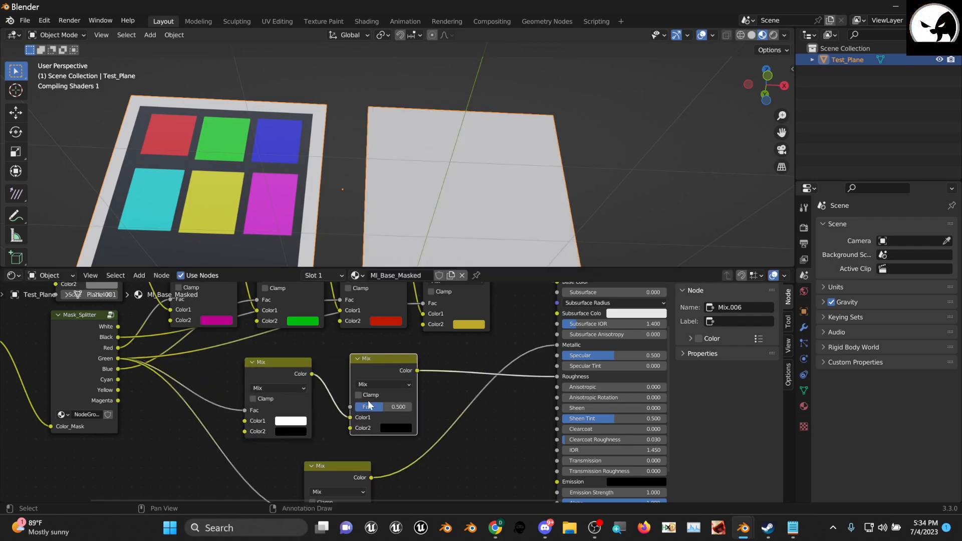
scroll(326, 393, "up", 2)
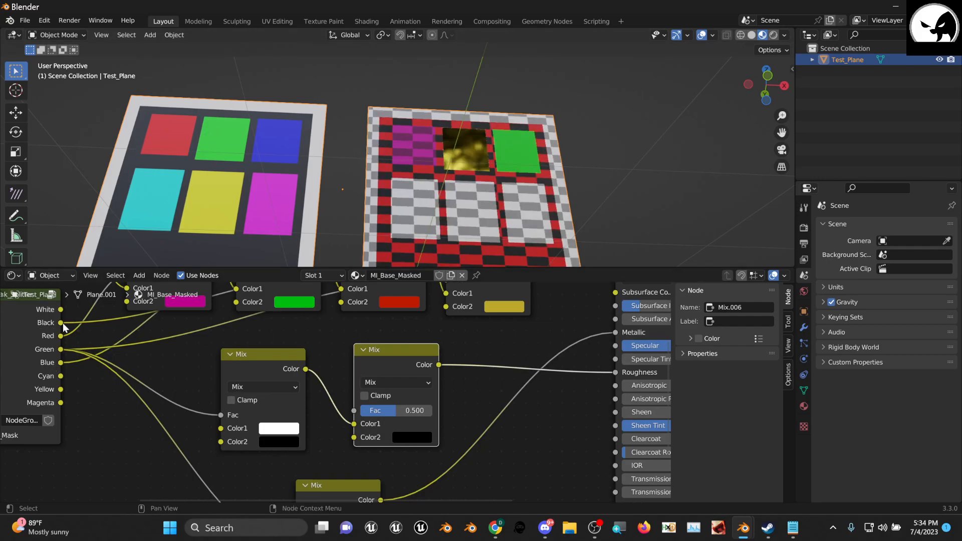
left_click_drag(61, 339, 356, 411)
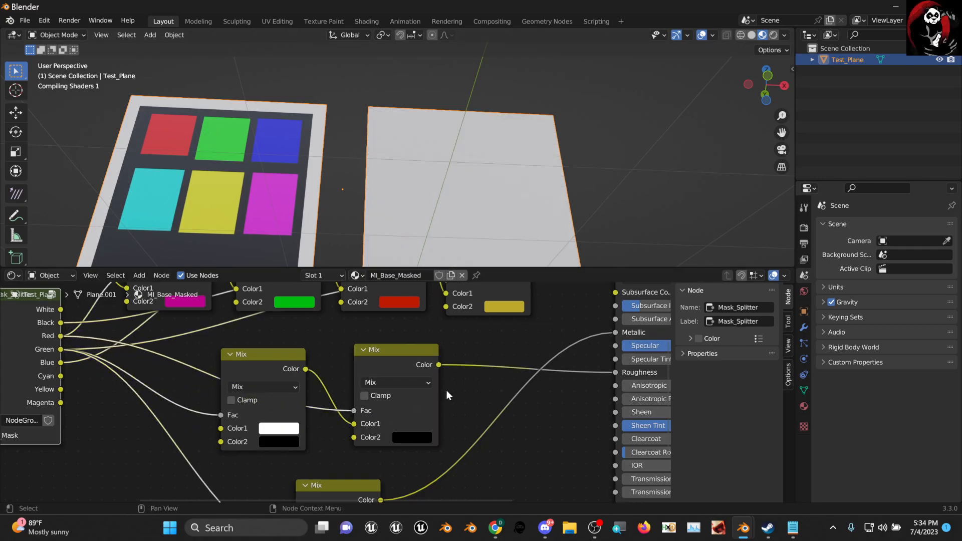
- Set the second roughness Mix node's Color2 to dark grey
middle_click_drag(453, 211, 489, 185)
left_click(418, 441)
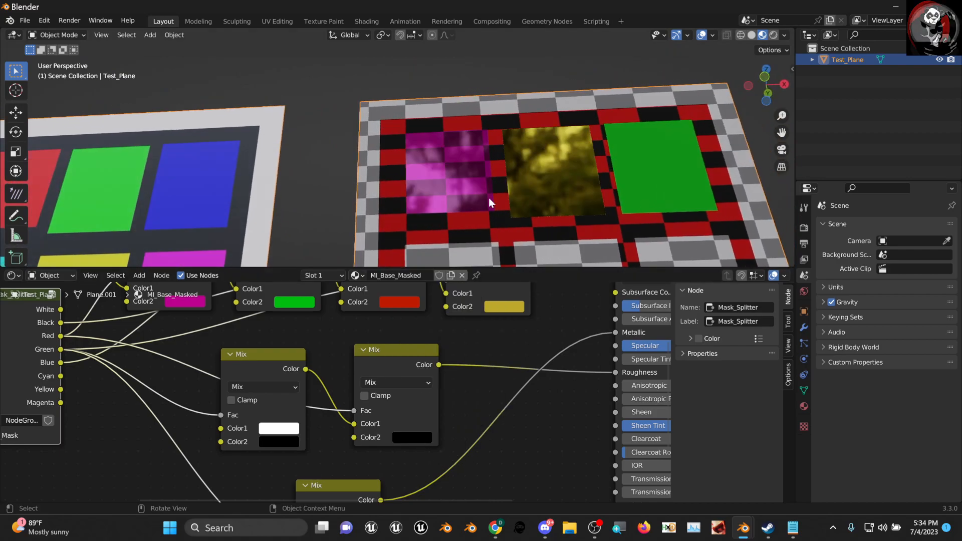
left_click(422, 437)
mouse_move(494, 346)
left_mouse_down()
mouse_move(495, 303)
mouse_move(496, 331)
left_mouse_up()
mouse_move(504, 193)
middle_mouse_down()
mouse_move(536, 170)
mouse_move(512, 199)
middle_mouse_up()
- Insert a duplicate of the metallic Mix node into the Metallic link and connect the Mask_Splitter's Red output to its Fac
scroll(335, 387, "down", 3)
middle_click_drag(336, 395, 364, 334)
scroll(358, 444, "up", 1)
left_click(372, 407)
key("shift+d")
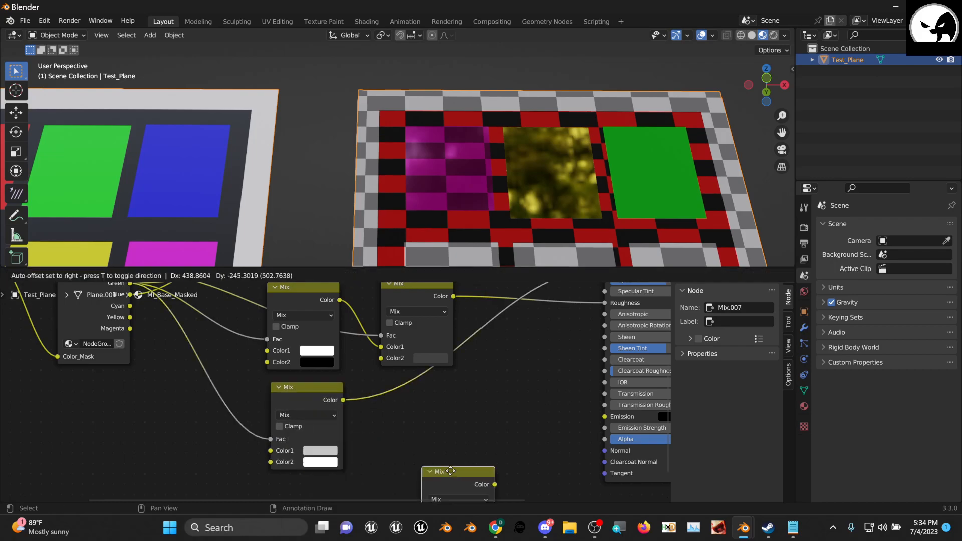
left_click(415, 390)
mouse_move(377, 409)
middle_mouse_down()
mouse_move(386, 434)
mouse_move(389, 419)
middle_mouse_up()
middle_click_drag(156, 356, 164, 392)
scroll(164, 392, "down", 1)
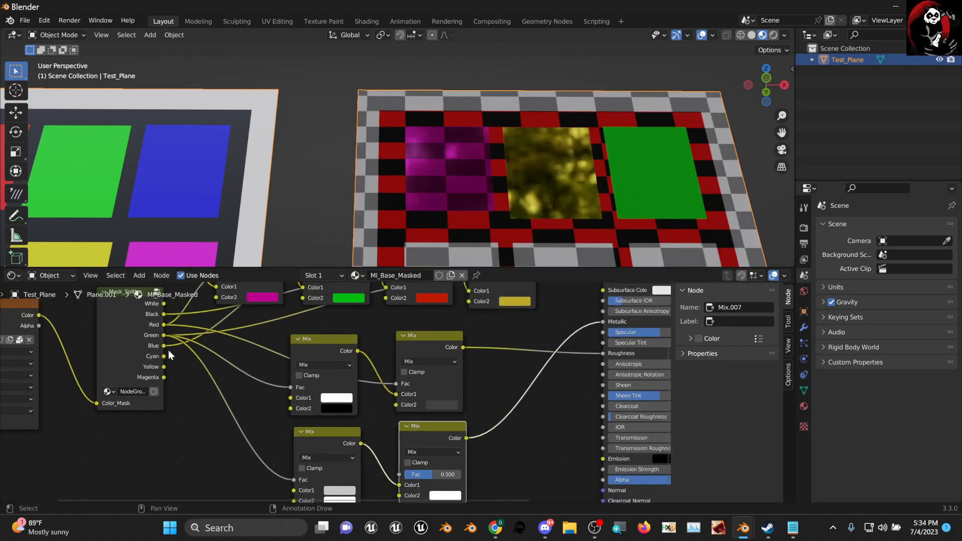
left_click_drag(161, 333, 401, 467)
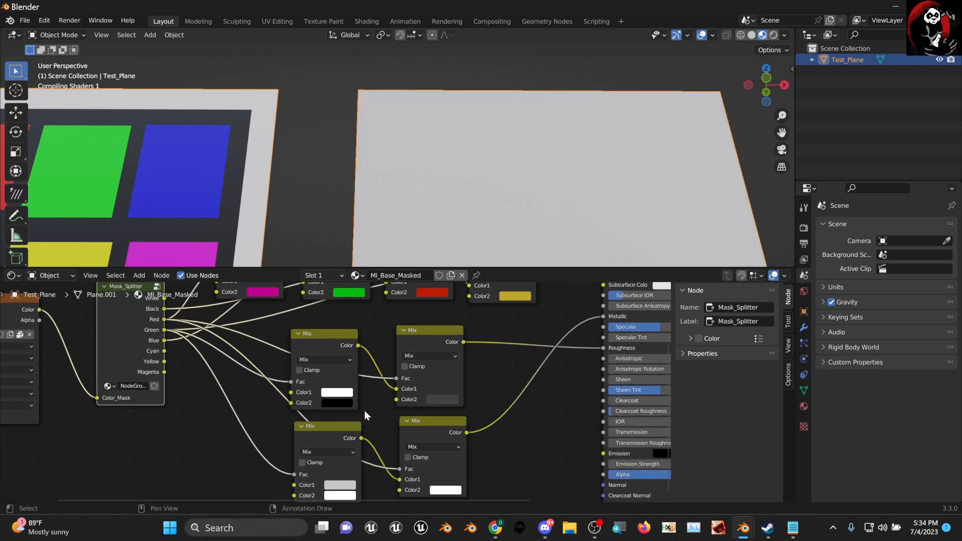
- Set the second metallic Mix node's Color2 to medium grey
scroll(432, 441, "up", 2)
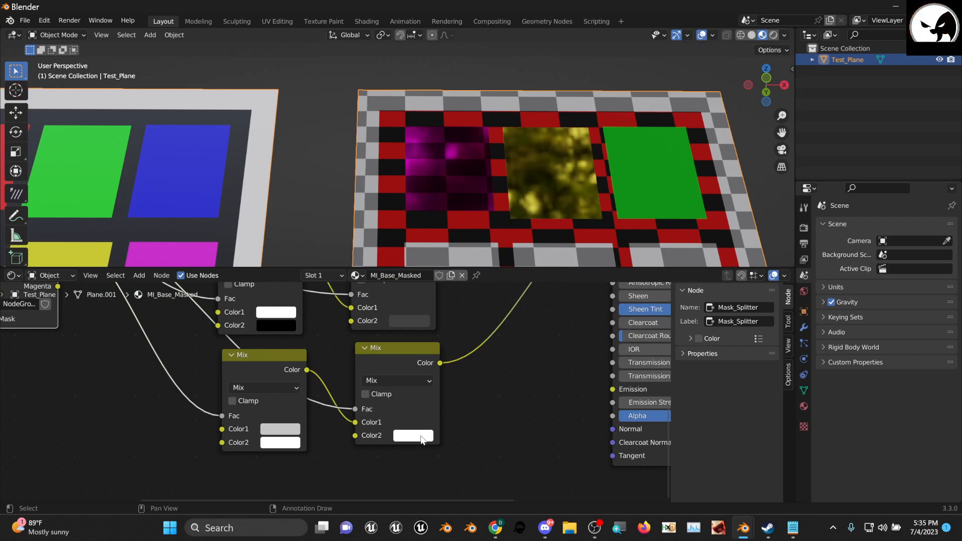
left_click(421, 436)
left_click_drag(498, 285, 498, 303)
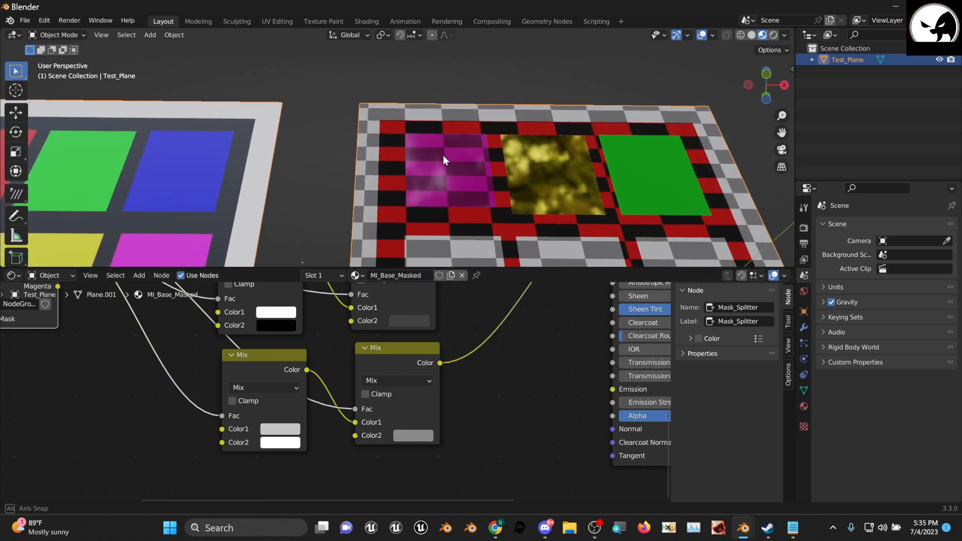
- Examine the magenta square's surface and review the Mix chains feeding Base Color, Roughness and Metallic
middle_click_drag(440, 151, 466, 221)
scroll(467, 376, "down", 4)
middle_click_drag(467, 371, 469, 430)
middle_click_drag(321, 382, 307, 401)
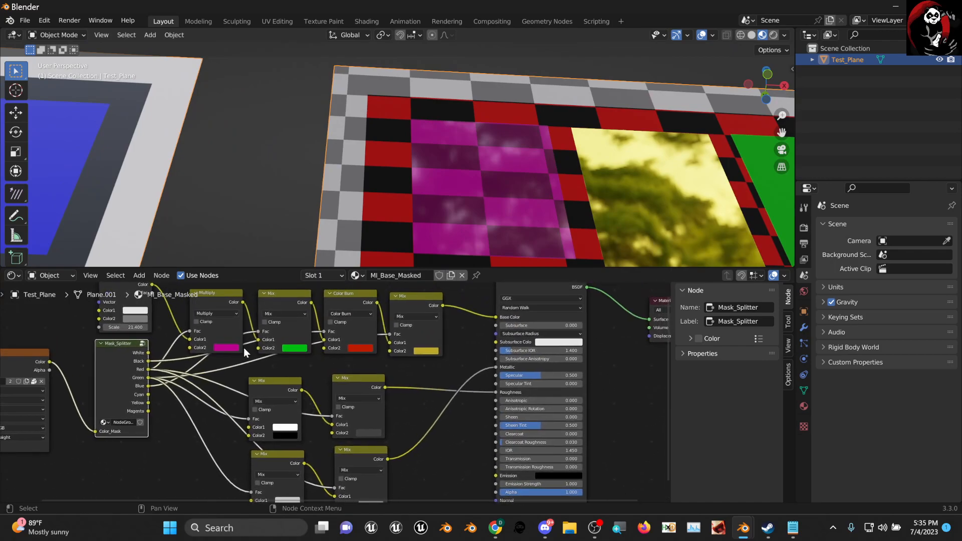
scroll(243, 348, "up", 2)
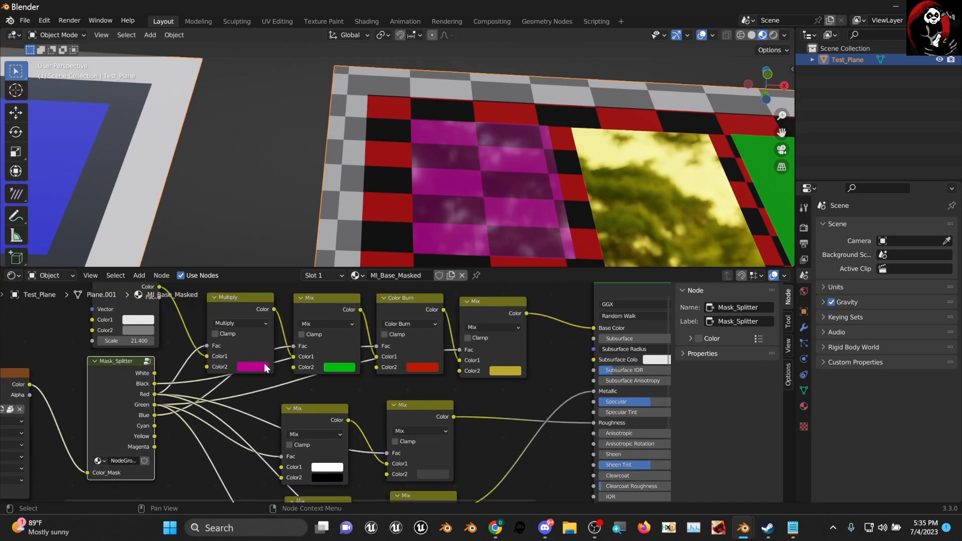
middle_click_drag(488, 448, 380, 344)
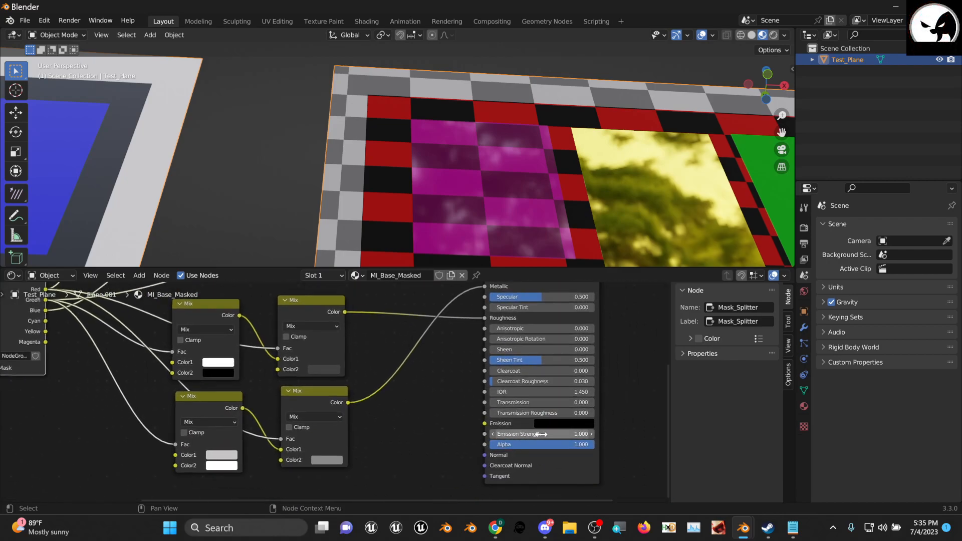
scroll(437, 406, "down", 4)
middle_click_drag(325, 371, 394, 402)
scroll(392, 402, "up", 3)
middle_click_drag(271, 325, 252, 361)
left_click_drag(244, 304, 444, 387)
left_click_drag(545, 431, 198, 438)
left_click_drag(138, 456, 138, 455)
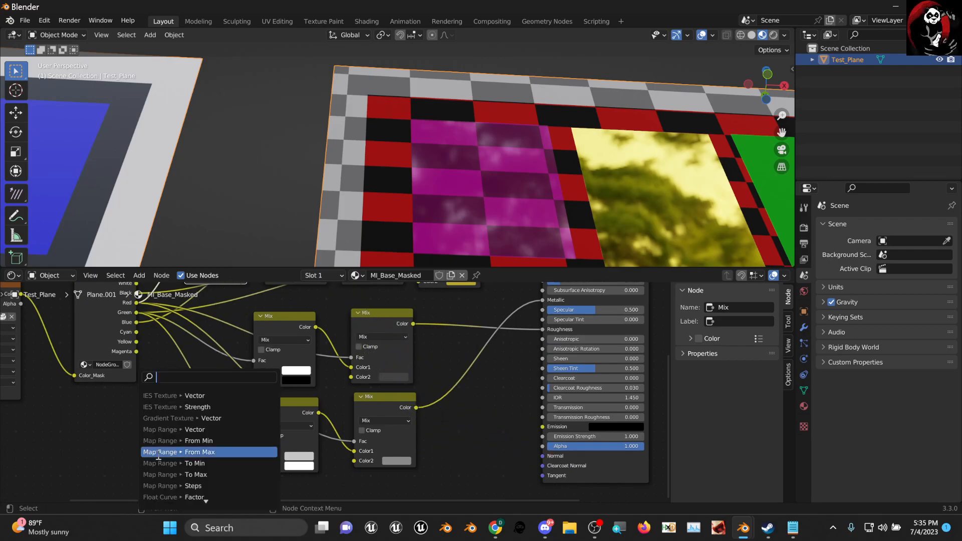
middle_click_drag(133, 365, 124, 393)
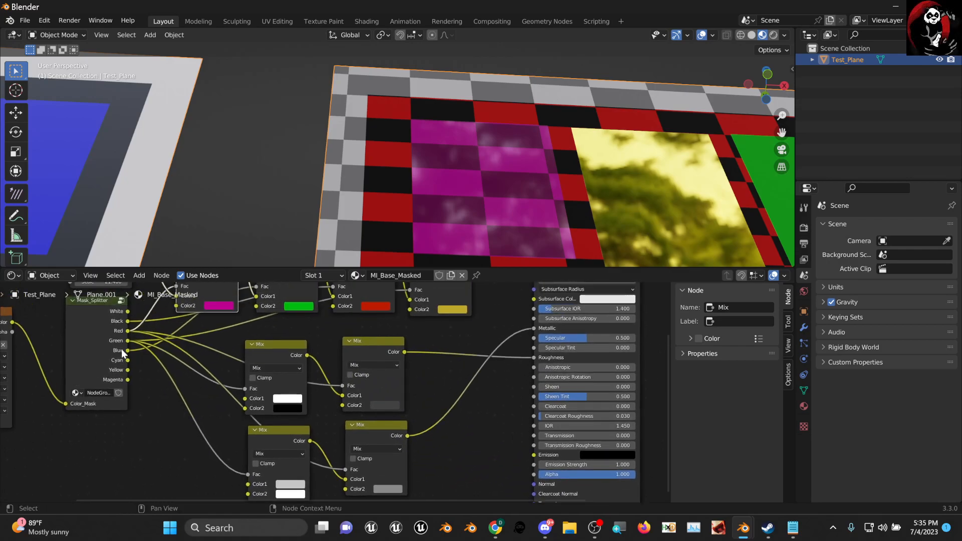
- Duplicate the second metallic Mix node and place the copy between it and the Principled BSDF
left_click_drag(357, 429, 349, 439)
key("shift+d")
left_click(454, 453)
middle_click_drag(179, 300, 174, 349)
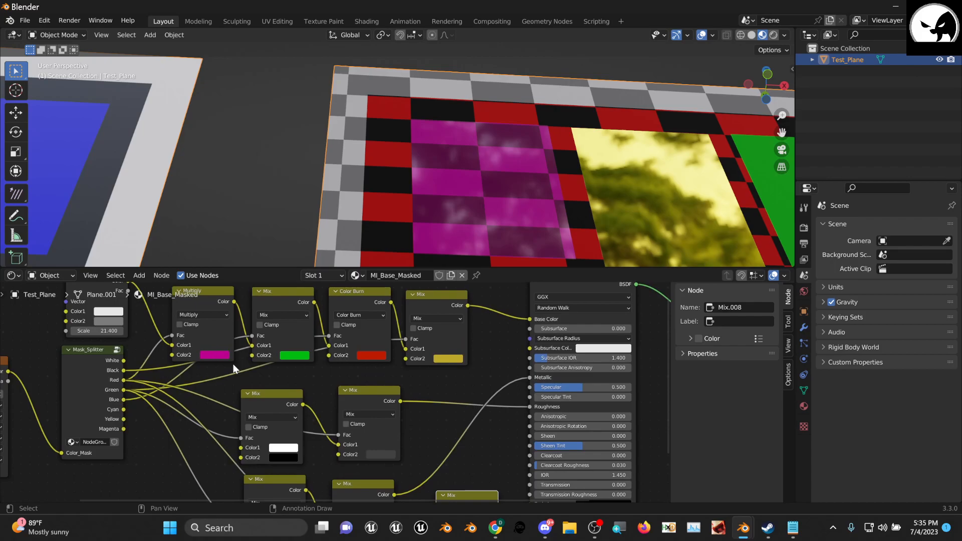
scroll(288, 227, "down", 6)
middle_click_drag(145, 133, 146, 149)
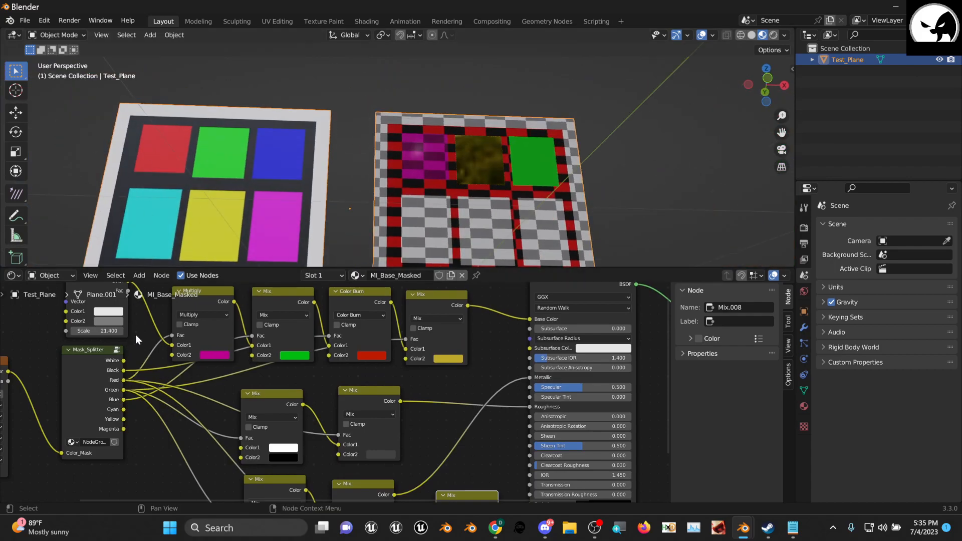
scroll(123, 348, "up", 1)
- Connect the Mask_Splitter's Red output to the new Mix node's Fac and the node's Color output to the Principled BSDF's Emission
left_click_drag(87, 377, 452, 469)
left_click_drag(525, 424, 567, 424)
mouse_move(495, 412)
left_mouse_down()
mouse_move(505, 389)
mouse_move(507, 402)
left_mouse_up()
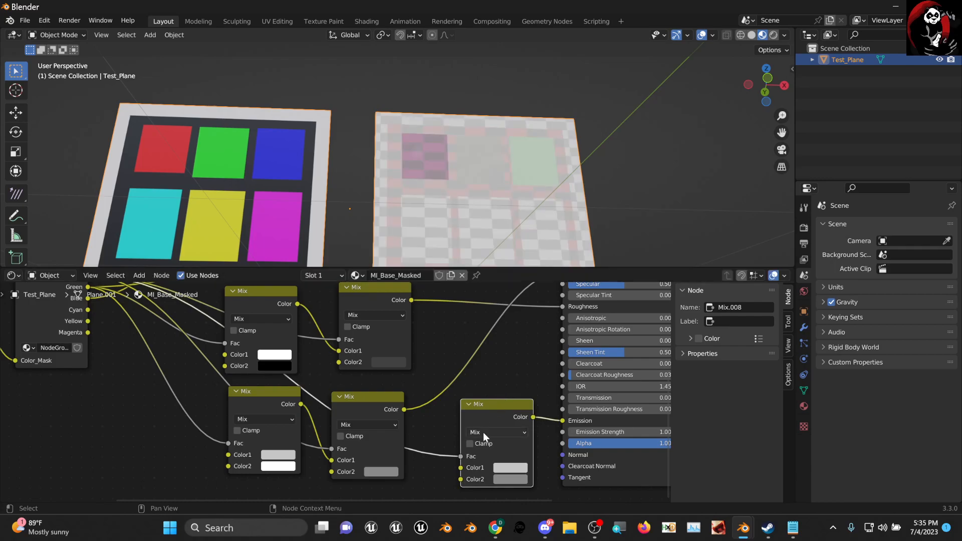
- Set the emission Mix node's Color1 to black
middle_click_drag(485, 456, 448, 411)
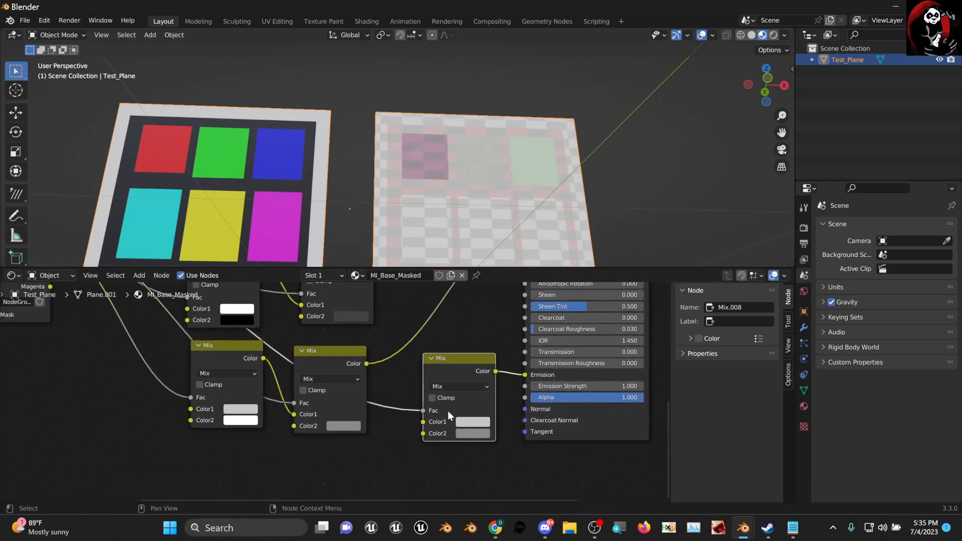
scroll(447, 410, "up", 1)
left_click(502, 438)
left_click_drag(580, 293, 580, 346)
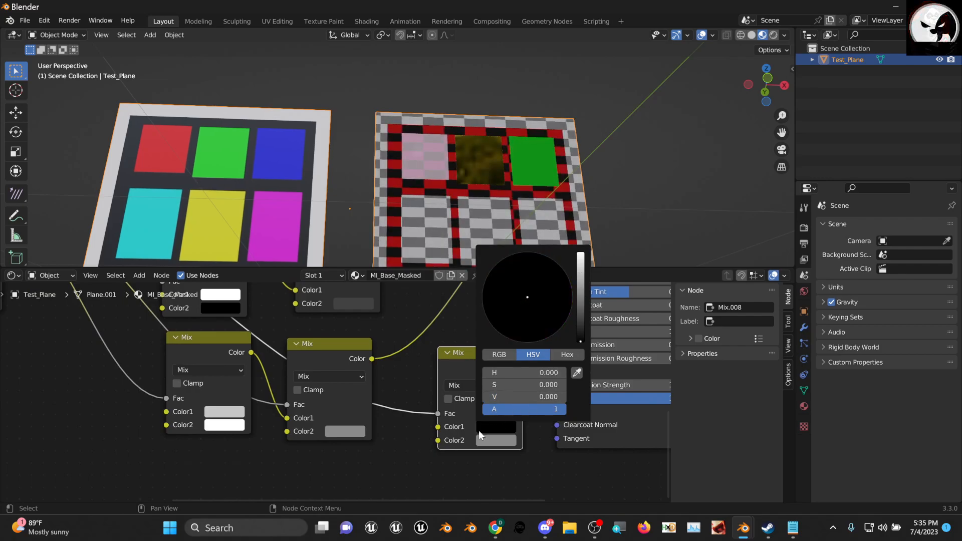
- Set the emission Mix node's Color2 to a saturated blue with hue 0.640, saturation 1.000 and value 0.251
mouse_move(482, 160)
middle_mouse_down()
mouse_move(479, 188)
mouse_move(467, 169)
mouse_move(478, 167)
middle_mouse_up()
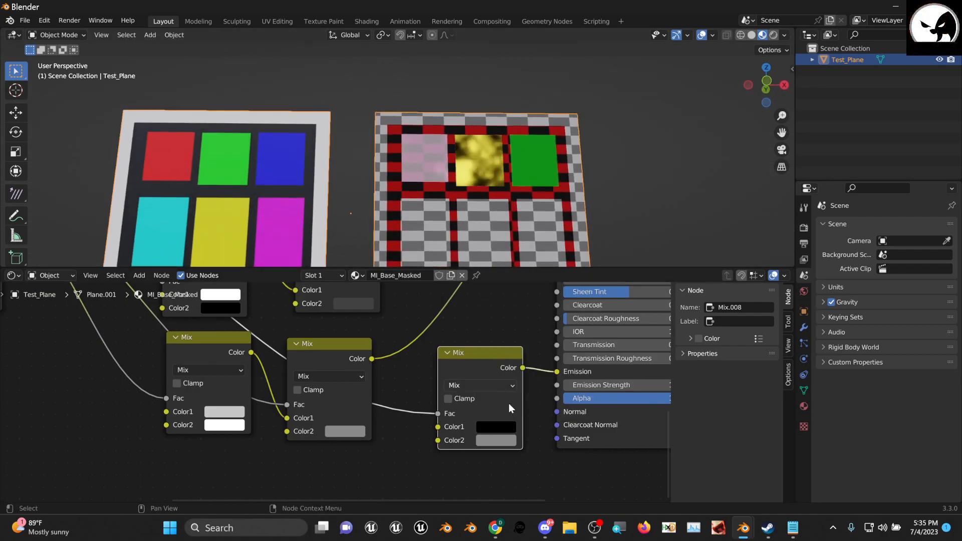
left_click(500, 438)
left_click(549, 277)
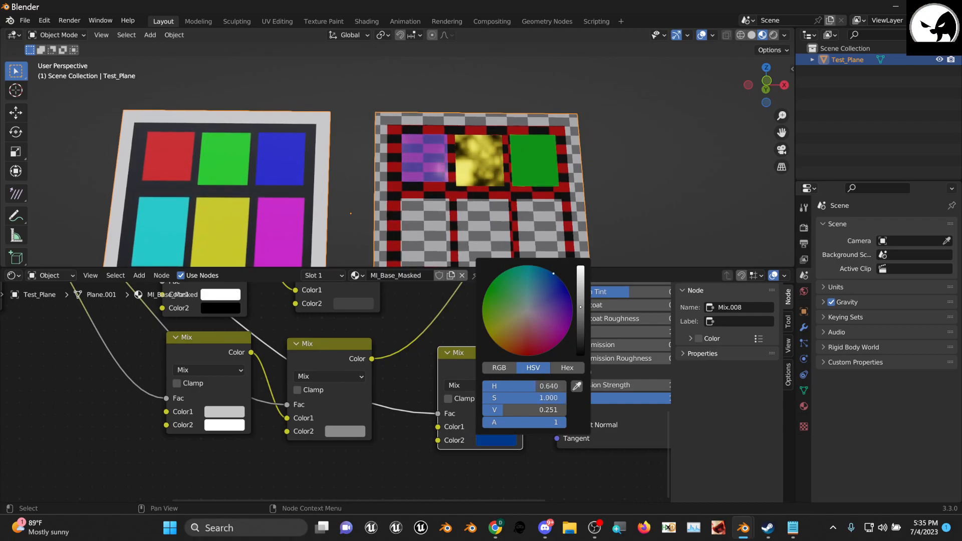
- Raise the Principled BSDF's Emission Strength to 5
middle_click_drag(533, 408, 484, 411)
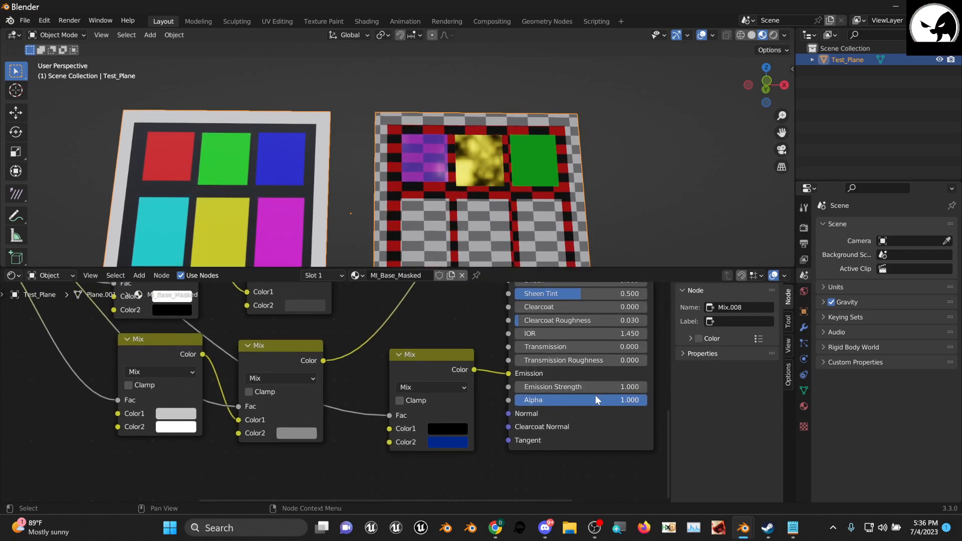
mouse_move(577, 388)
left_mouse_down()
mouse_move(628, 388)
mouse_move(586, 389)
left_mouse_up()
middle_click_drag(556, 152, 521, 146)
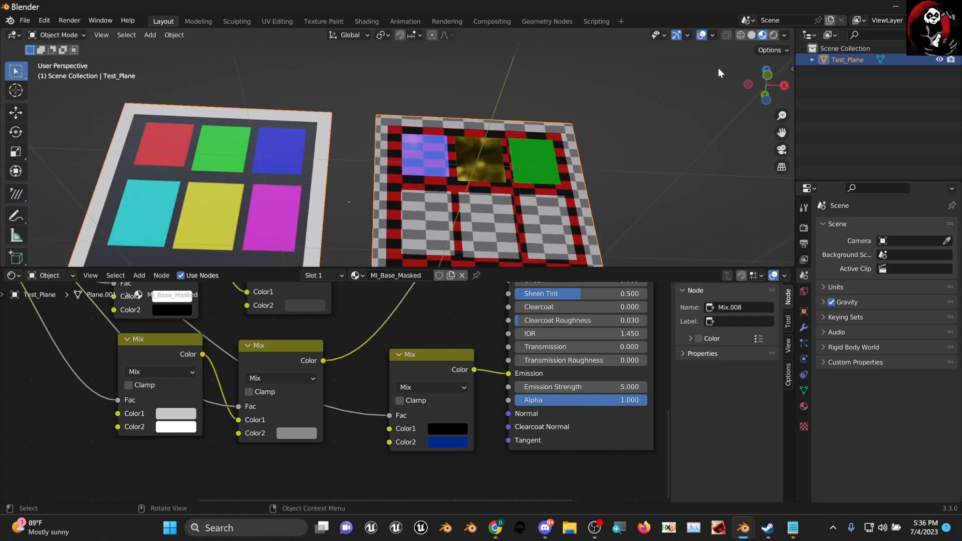
- Switch the viewport to rendered shading and set the Principled BSDF's Emission Strength to 1.8
left_click(773, 35)
scroll(558, 181, "up", 3)
mouse_move(563, 187)
middle_mouse_down()
mouse_move(470, 227)
mouse_move(554, 216)
mouse_move(526, 214)
middle_mouse_up()
left_click_drag(626, 392, 594, 393)
middle_click_drag(561, 201, 537, 214)
middle_click_drag(524, 178, 510, 203)
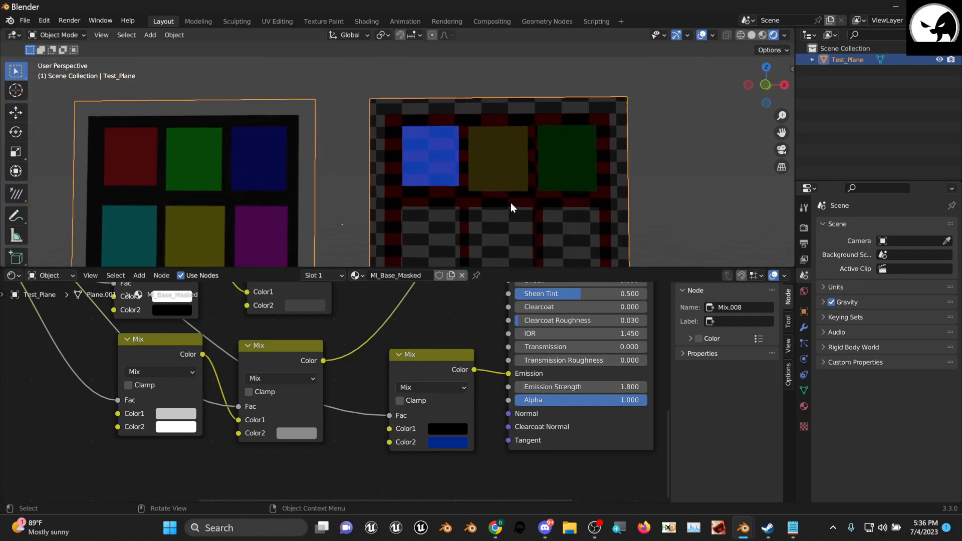
- Return the viewport to material preview shading
left_click(761, 34)
scroll(609, 157, "down", 3)
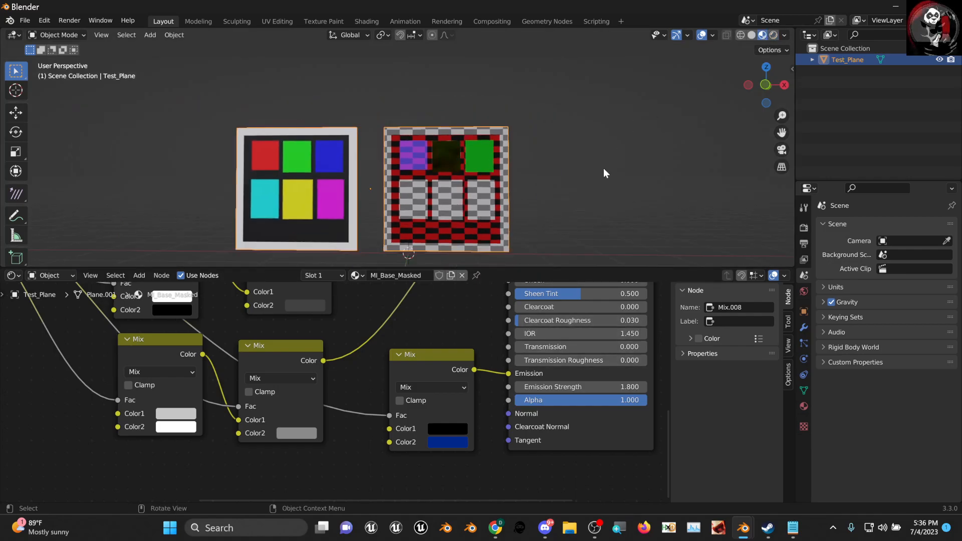
scroll(450, 353, "down", 5)
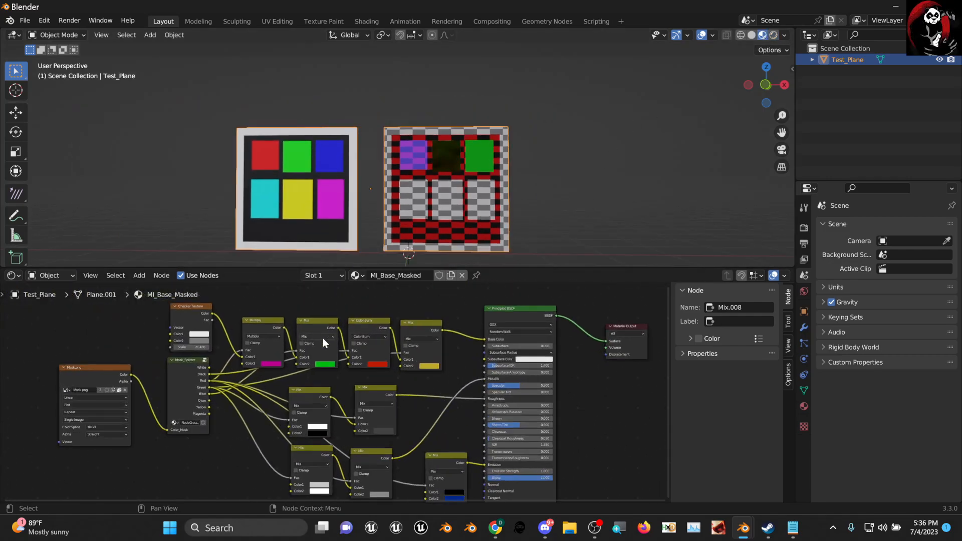
- Make a separate copy of the MI_Base_Masked material in Test_Plane's first material slot
left_click(550, 318)
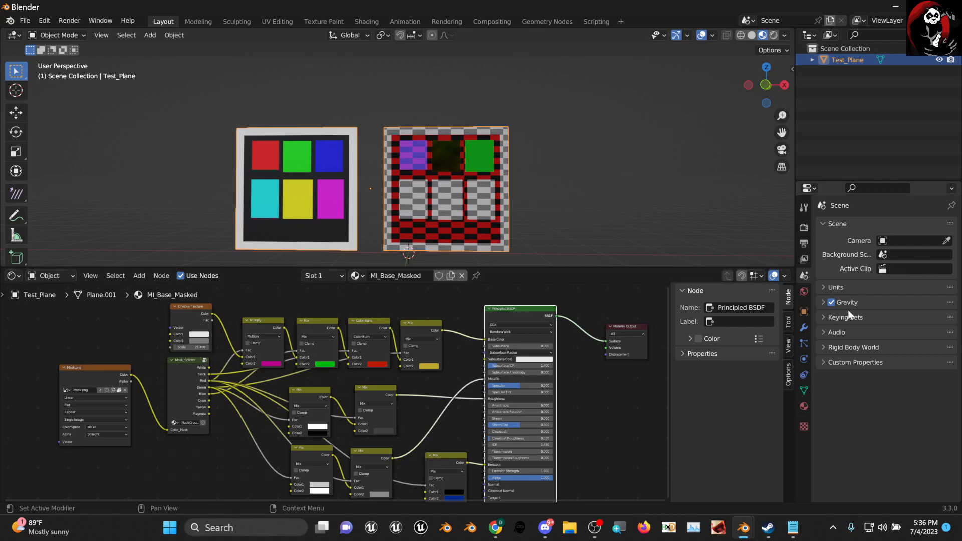
left_click(804, 406)
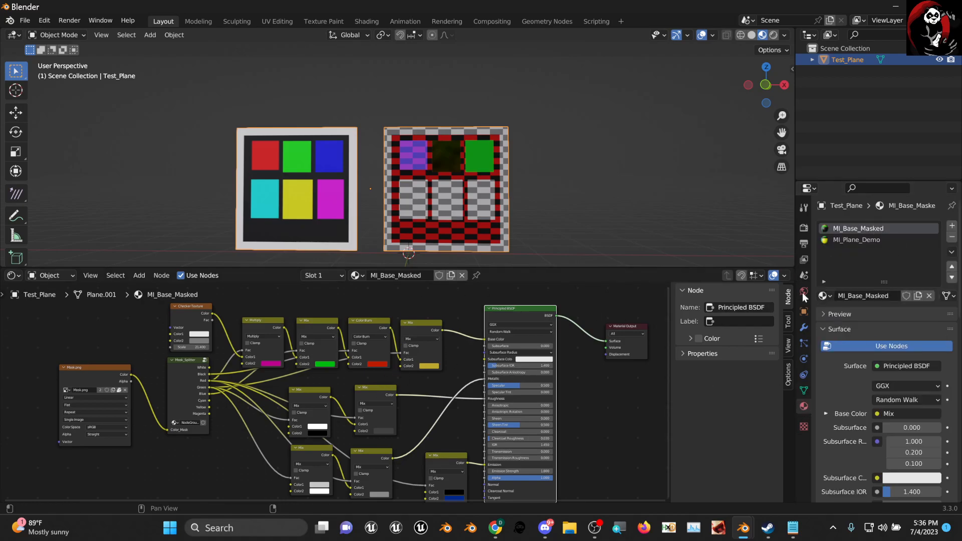
left_click(869, 240)
left_click(857, 228)
left_click(919, 296)
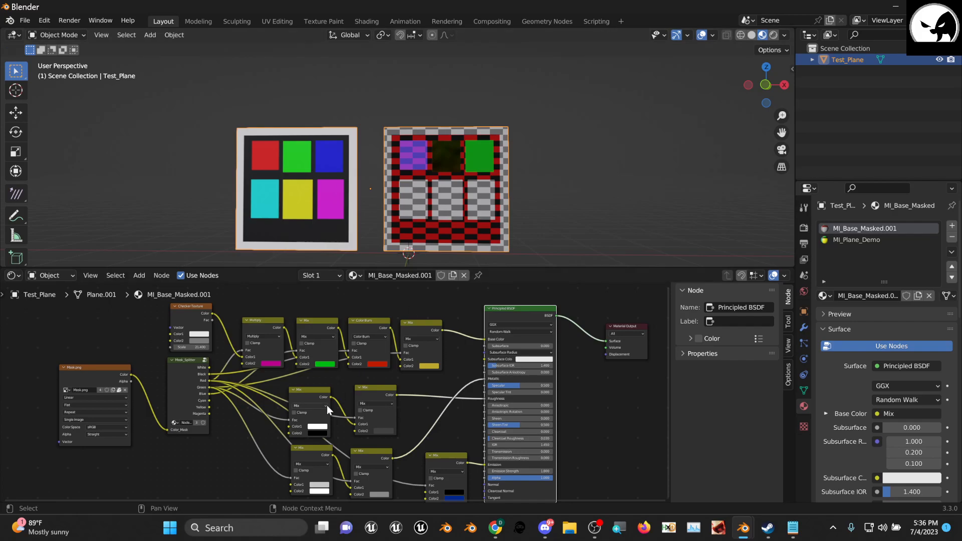
- Move the Mask_Splitter node slightly away from the Mix nodes and deselect the plane in the viewport
scroll(341, 397, "down", 1)
scroll(289, 401, "up", 1)
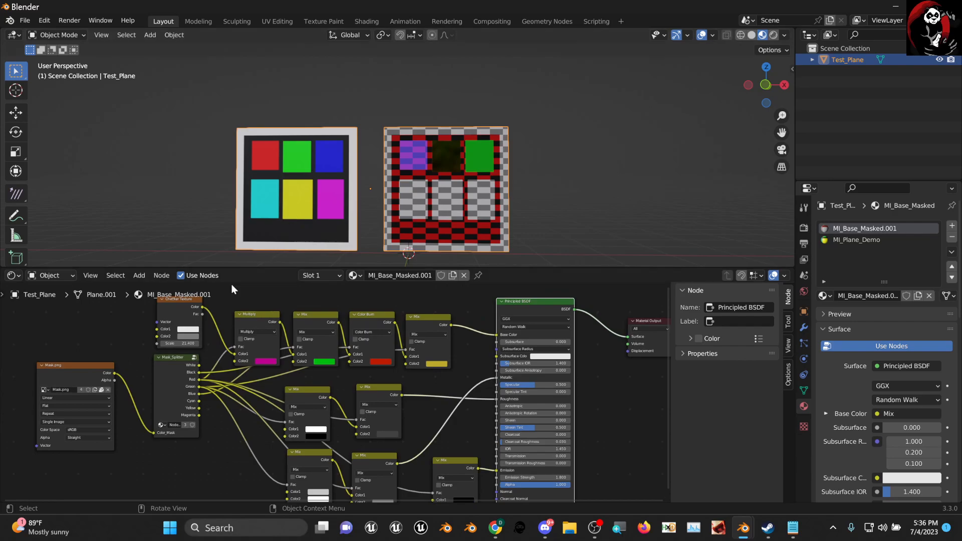
mouse_move(179, 365)
left_mouse_down()
mouse_move(186, 368)
mouse_move(170, 374)
left_mouse_up()
right_click(170, 372)
left_click(200, 225)
- Switch to front orthographic view and remove both material slots from Test_Plane
scroll(446, 178, "up", 2)
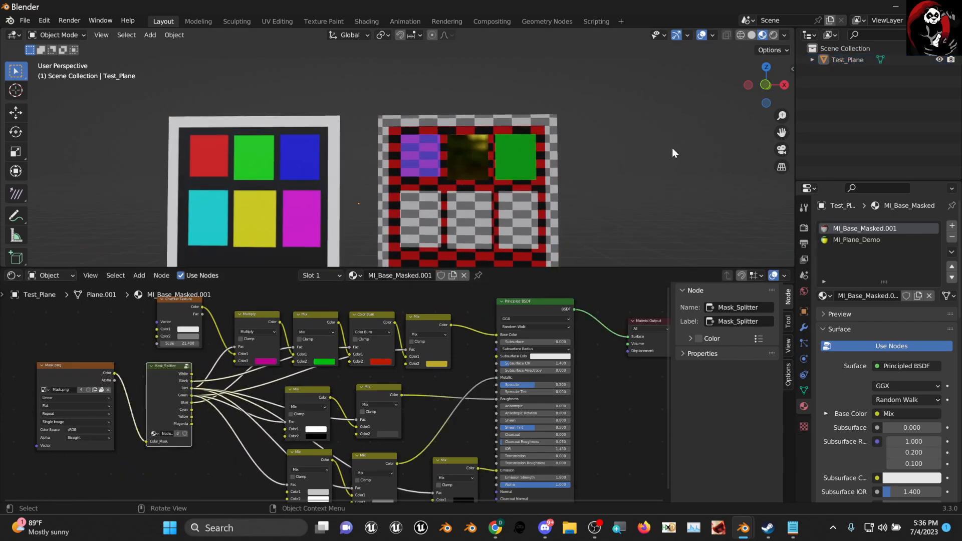
scroll(604, 201, "down", 3)
left_click(765, 85)
left_click(504, 172)
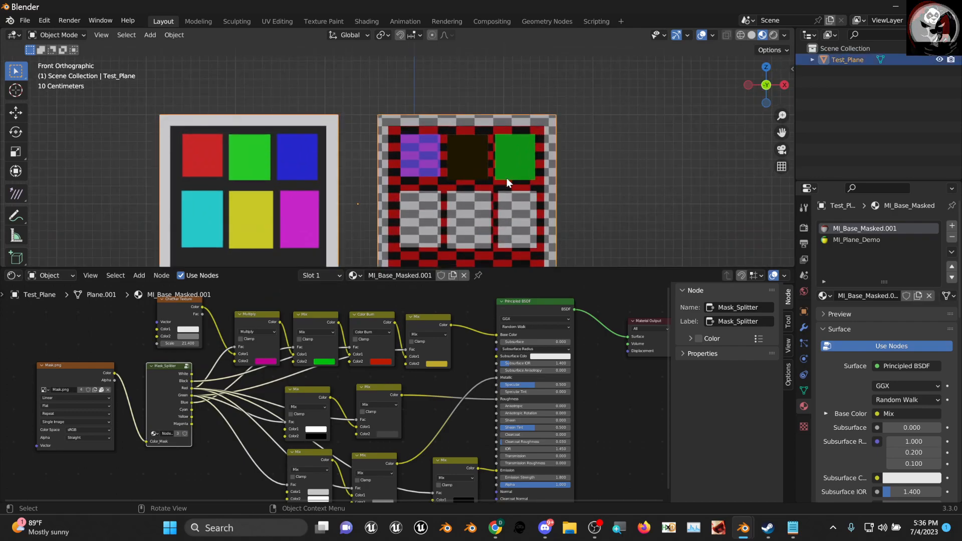
double_click(952, 237)
scroll(463, 175, "down", 3)
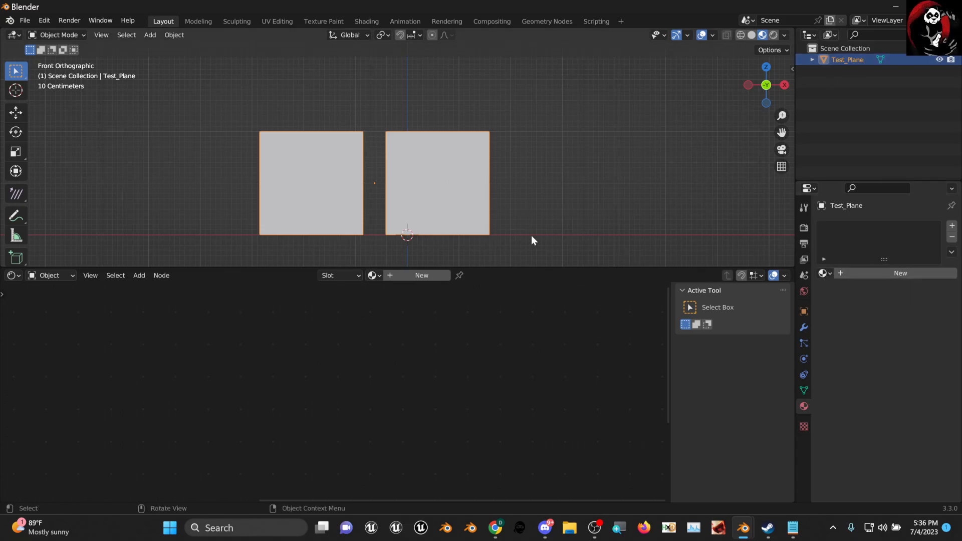
- Append the Test_Plane asset from the Asset Browser and move the copy up and away from the blank planes
left_click(13, 275)
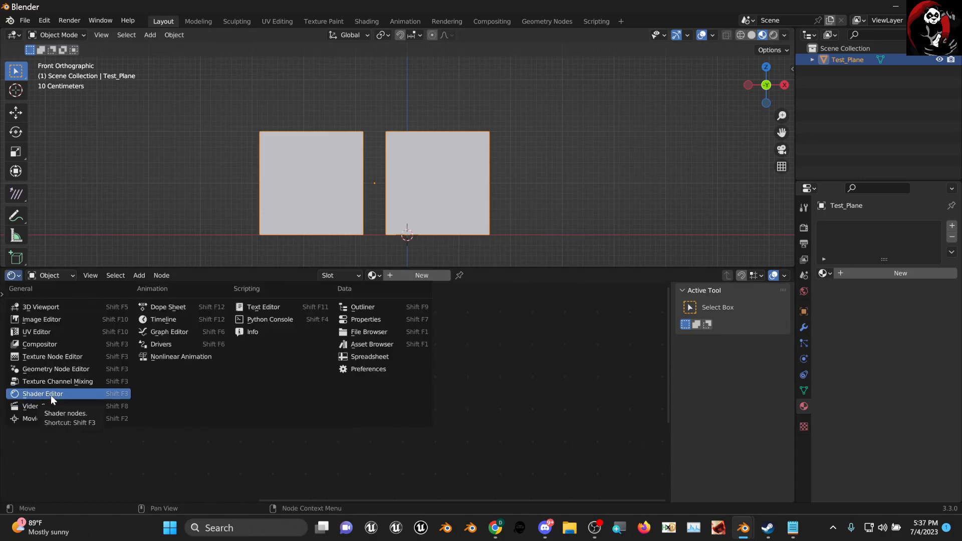
left_click(50, 395)
left_click(11, 276)
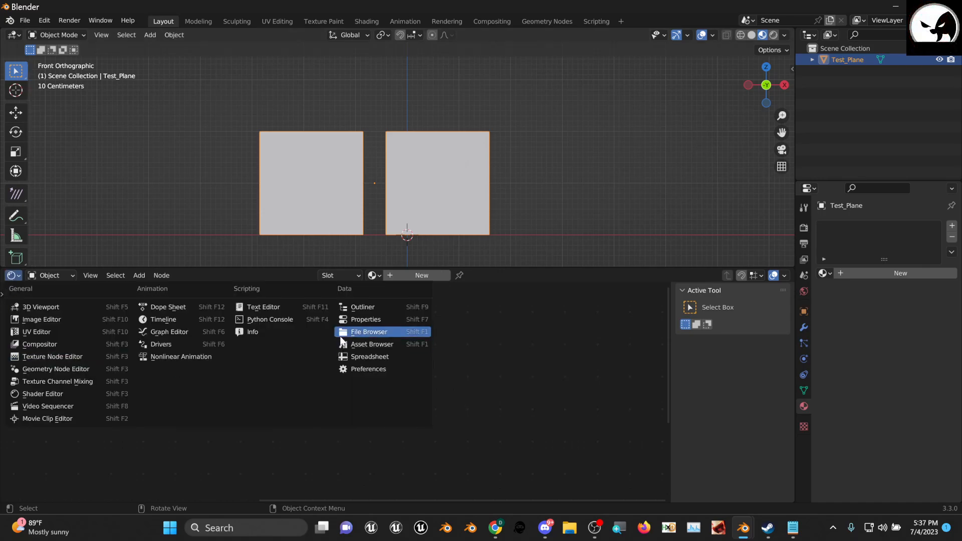
left_click(353, 346)
left_click_drag(354, 325, 596, 181)
scroll(496, 167, "down", 2)
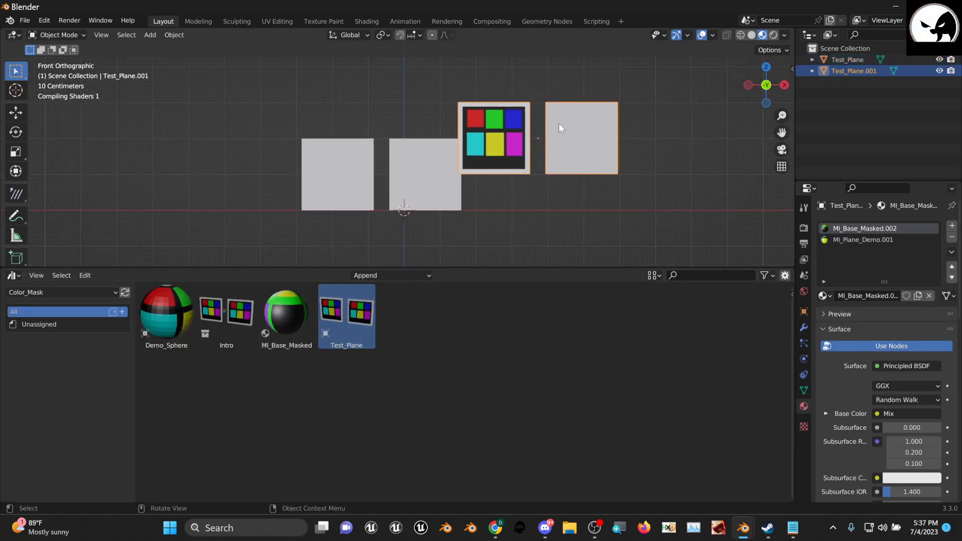
left_click(15, 112)
left_click_drag(547, 143, 592, 120)
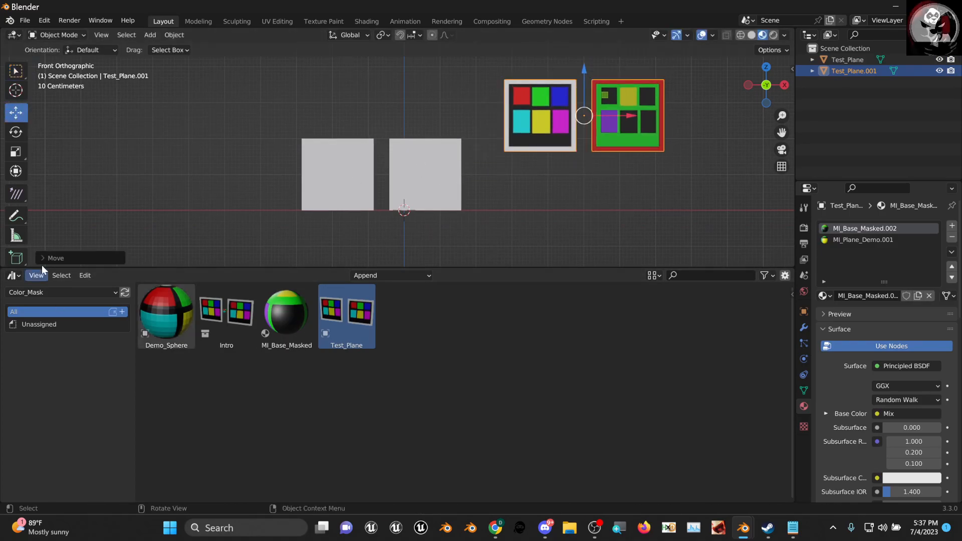
- Open the Shader Editor and copy the Mask_Splitter node from the appended plane's material
left_click(13, 275)
left_click(62, 399)
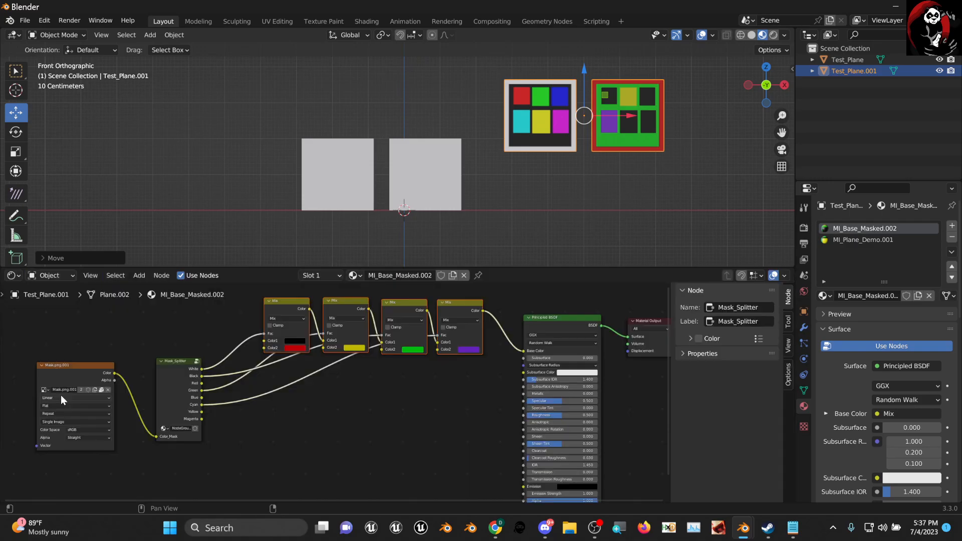
right_click(183, 363)
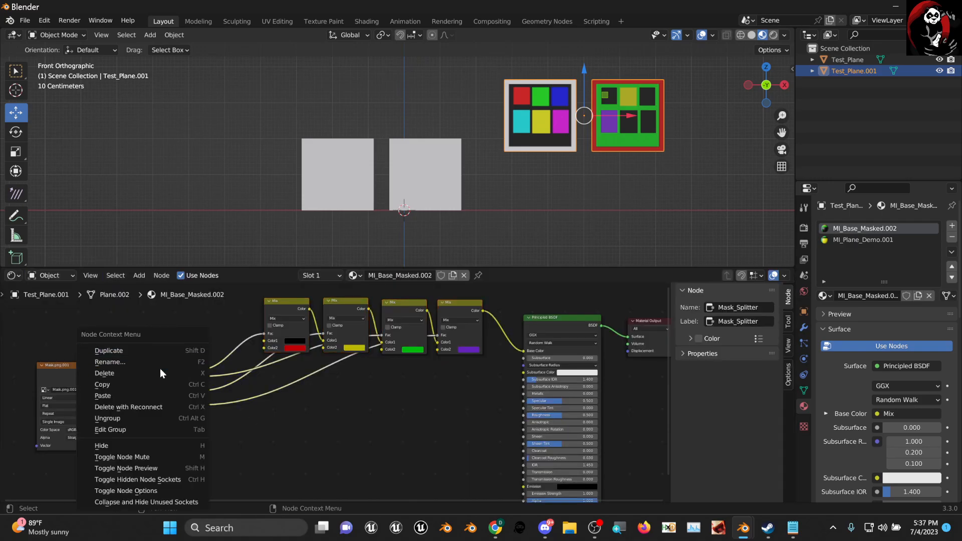
left_click(145, 383)
- Create a new material on the blank Test_Plane and paste the Mask_Splitter node beside its Principled BSDF
left_click(346, 192)
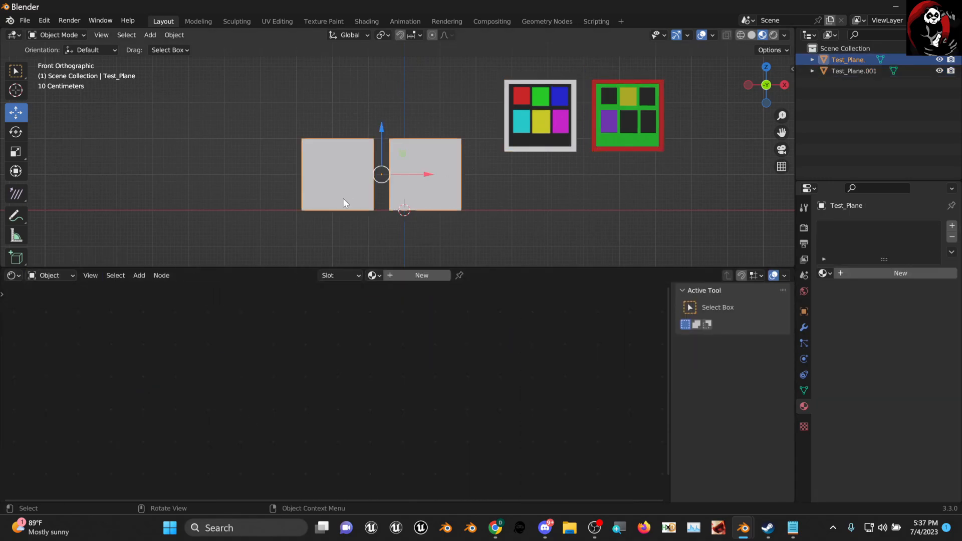
left_click(882, 277)
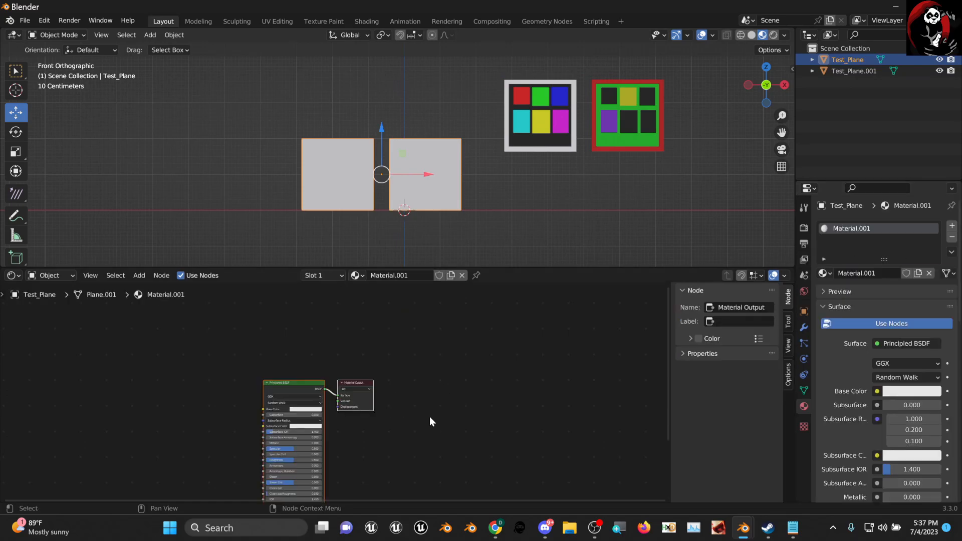
right_click(126, 427)
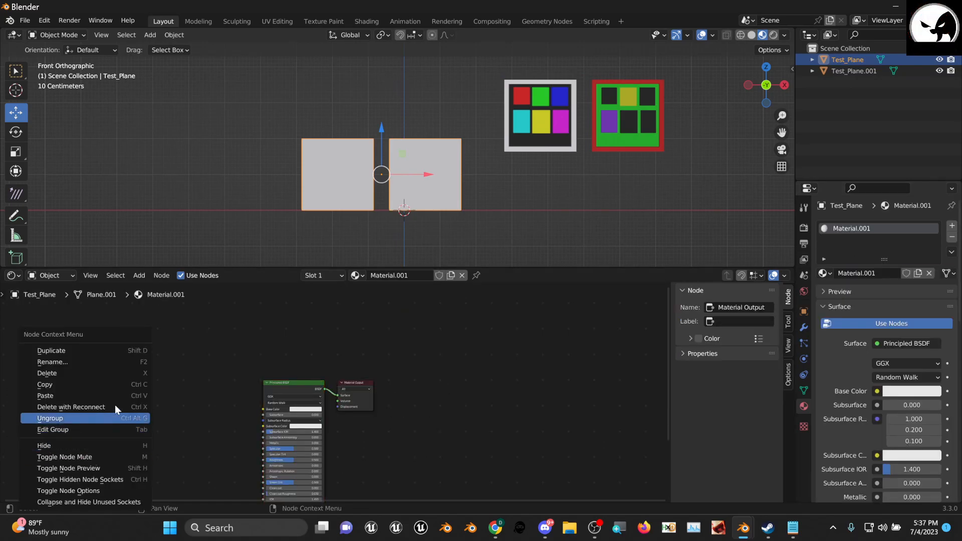
left_click(92, 396)
scroll(201, 396, "up", 3)
left_click_drag(279, 379, 219, 387)
middle_click_drag(219, 387, 321, 332)
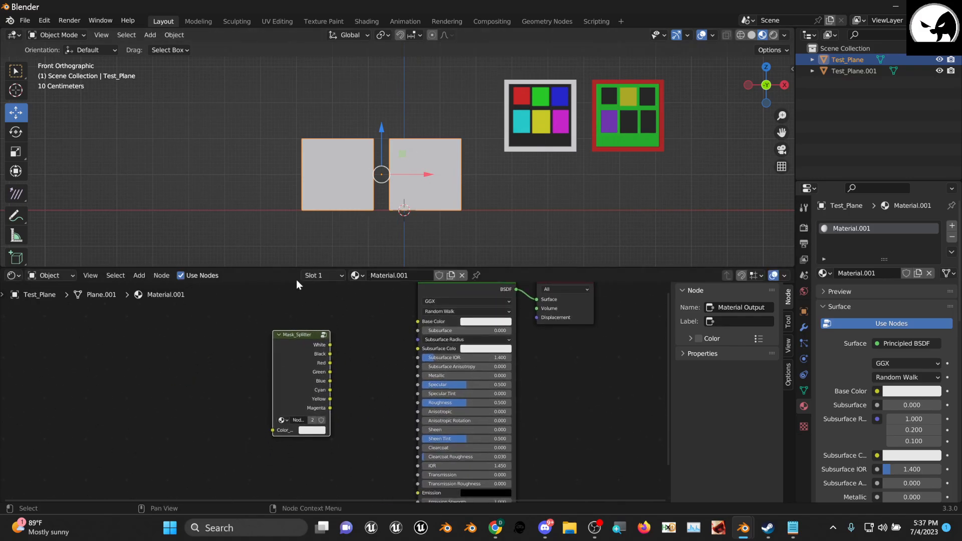
- Copy the Mask.png.001 image texture node from the appended Test_Plane.001's material
left_click(540, 145)
middle_click_drag(209, 383, 301, 400)
left_click(281, 363)
right_click(281, 358)
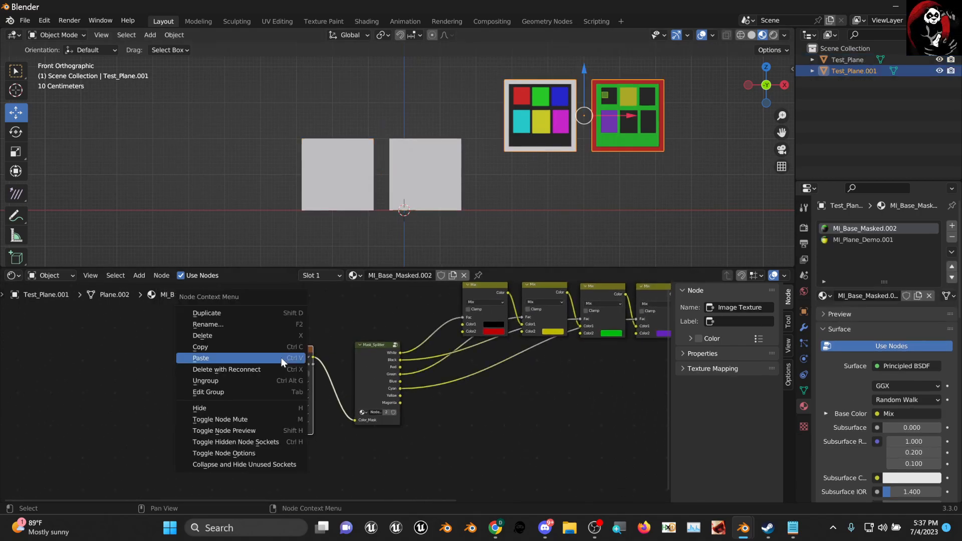
left_click(241, 353)
- Paste the Mask.png.001 image texture node into the blank Test_Plane's Material.001
left_click(372, 159)
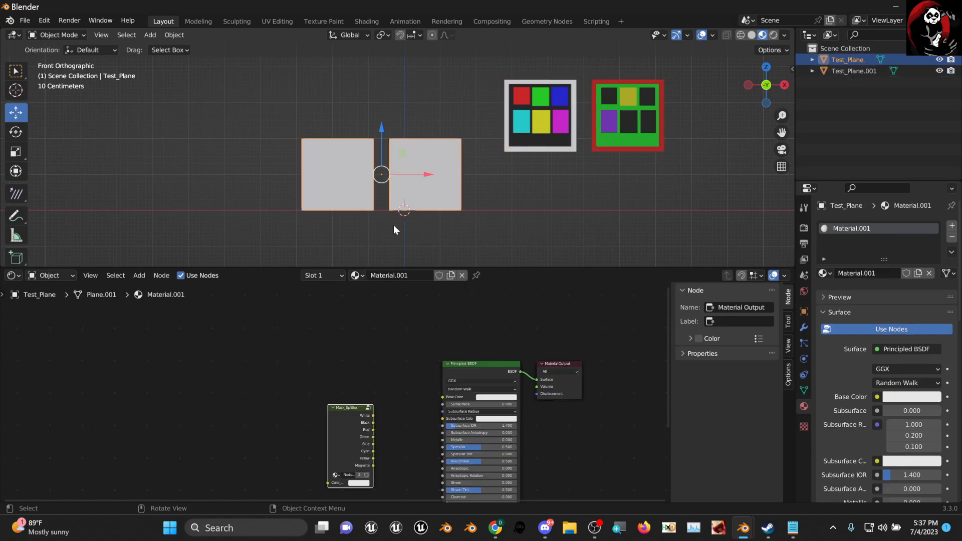
right_click(251, 431)
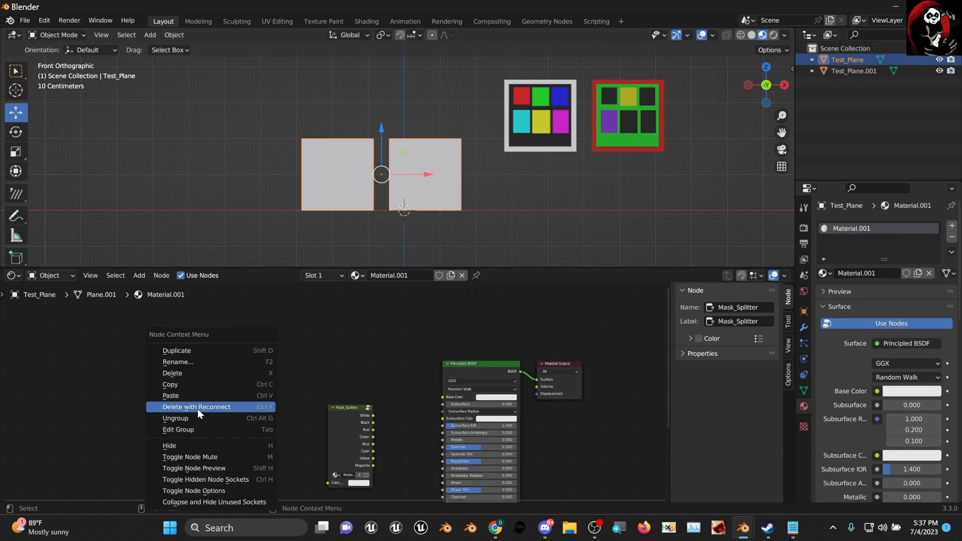
key("ctrl+z")
left_click_drag(353, 424, 142, 386)
scroll(187, 379, "up", 3)
left_click_drag(106, 354, 137, 363)
- Connect the Mask.png.001 texture's Color output to the Mask_Splitter's Color_Mask input and arrange the two nodes
left_click(63, 343)
left_click_drag(88, 344, 351, 323)
left_click_drag(284, 324, 296, 440)
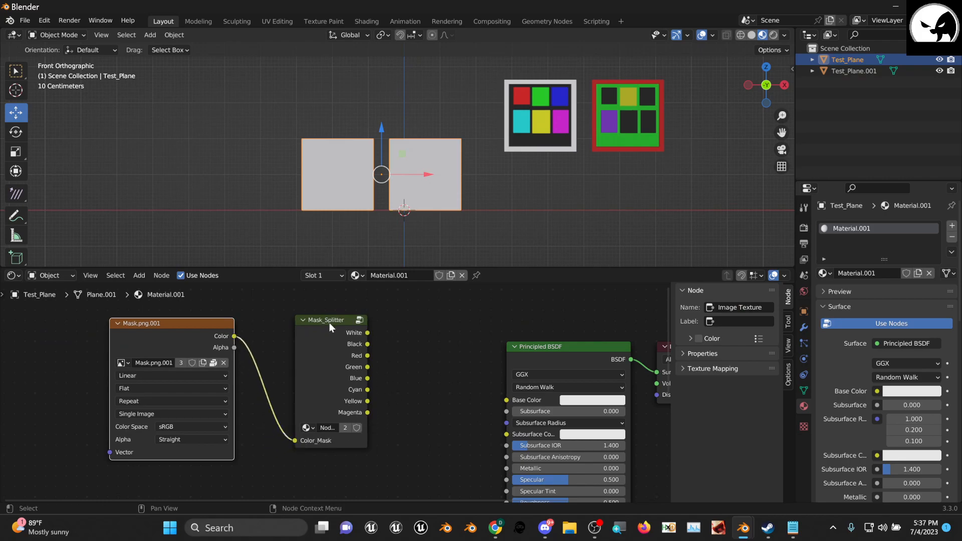
left_click_drag(326, 321, 314, 383)
middle_click_drag(422, 372, 323, 332)
- Set the Principled BSDF's Base Color to black in Material.001
left_click(497, 362)
left_click_drag(510, 248, 549, 291)
middle_click_drag(365, 221, 372, 198)
middle_click_drag(280, 397, 335, 392)
scroll(286, 354, "up", 1)
scroll(335, 392, "down", 3)
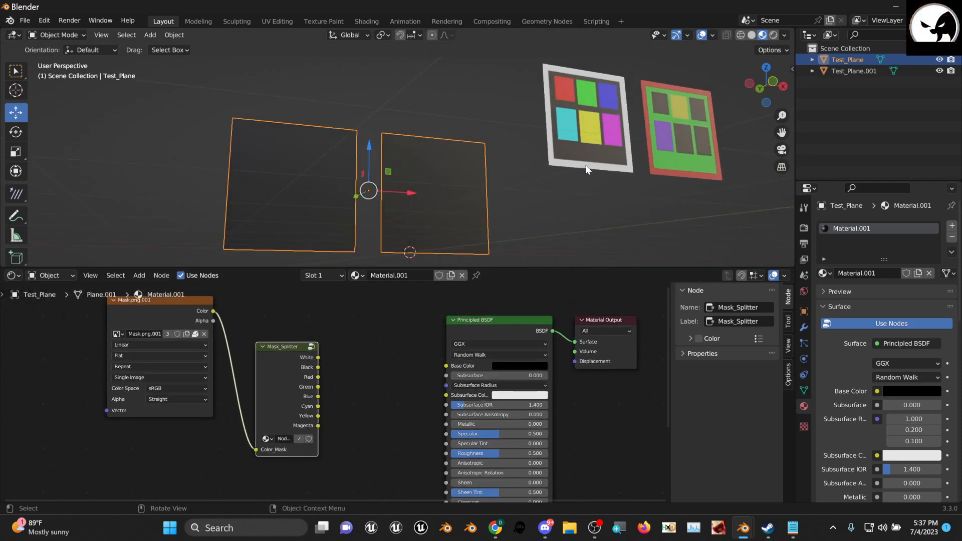
middle_click_drag(606, 110, 589, 122)
scroll(214, 358, "up", 3)
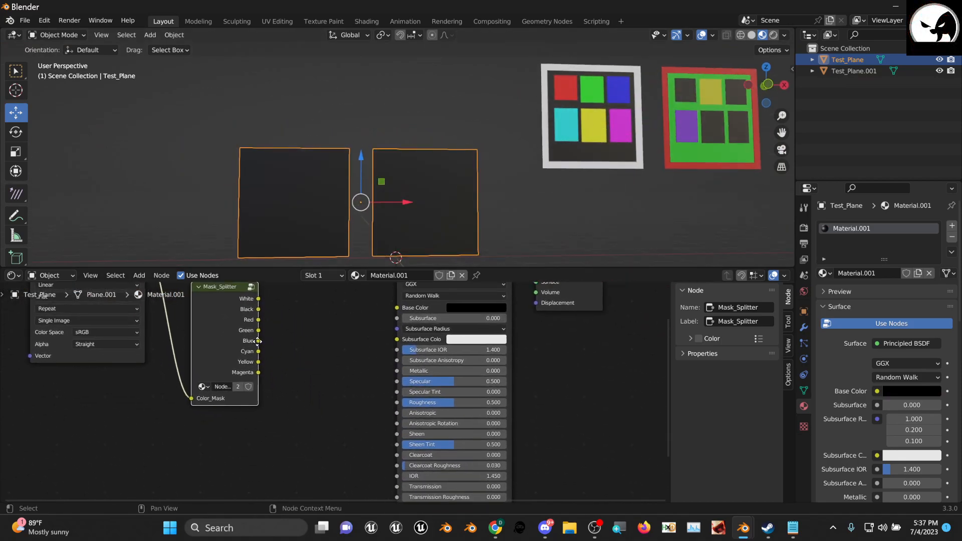
- Connect the Mask_Splitter's Yellow output to the Principled BSDF's Alpha input
scroll(275, 393, "down", 3)
middle_click_drag(280, 376, 283, 360)
middle_click_drag(319, 391, 322, 367)
scroll(270, 355, "down", 1)
left_click_drag(267, 350, 319, 393)
left_click_drag(269, 348, 393, 453)
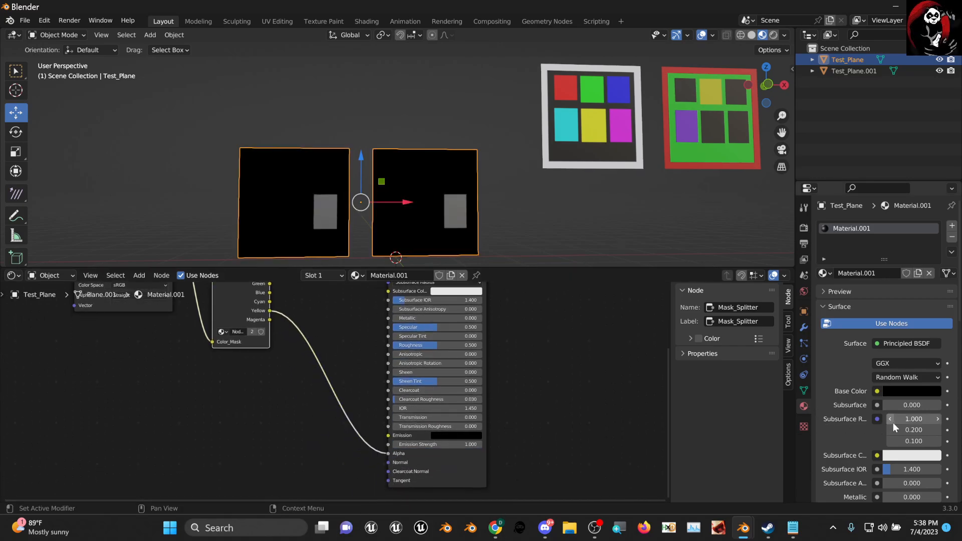
- Set Material.001's Blend Mode to Alpha Hashed
scroll(907, 434, "down", 15)
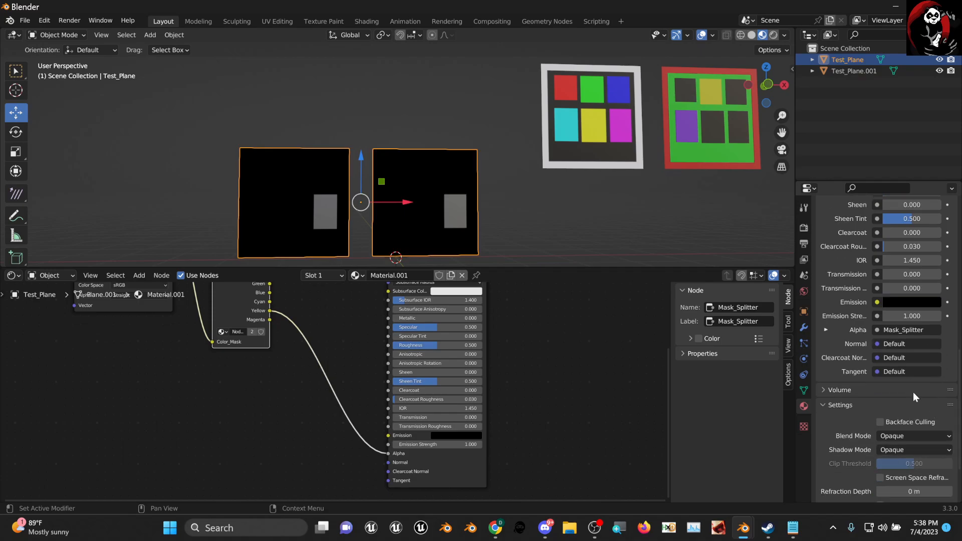
left_click(914, 436)
key("Return")
middle_click_drag(404, 131, 451, 194)
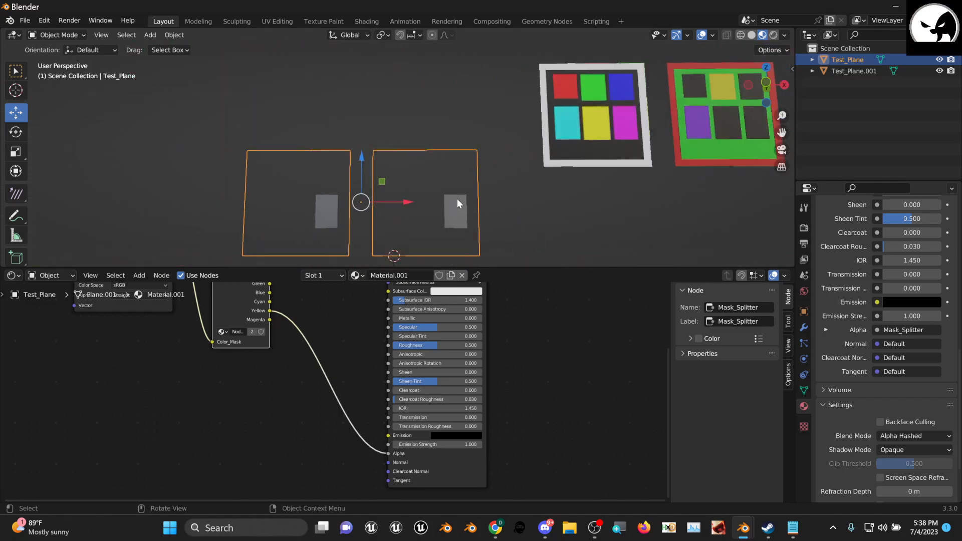
scroll(448, 205, "down", 1)
scroll(449, 209, "up", 3)
scroll(449, 208, "down", 2)
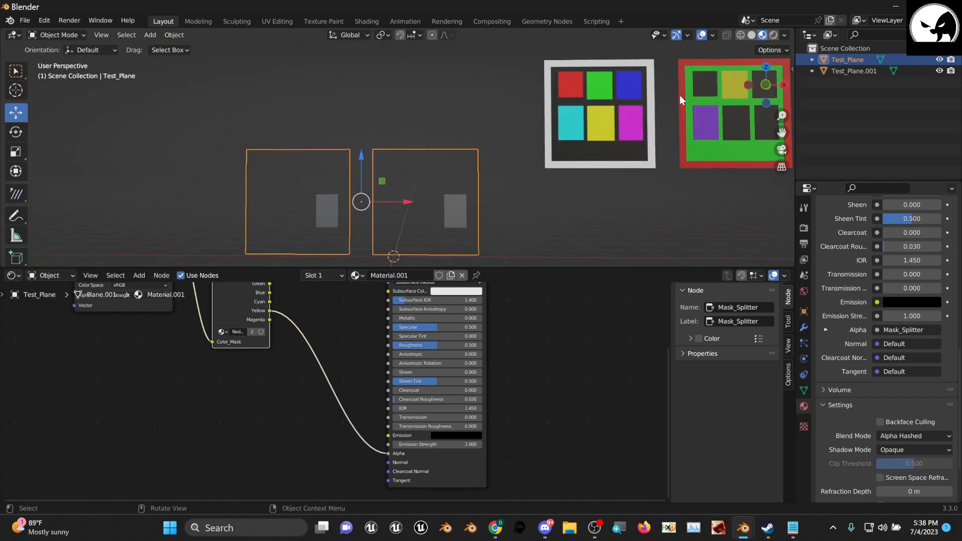
- Reposition the Mask_Splitter node between the image texture and the Principled BSDF
left_click_drag(752, 78, 302, 69)
scroll(321, 201, "up", 2)
scroll(250, 311, "down", 4)
middle_click_drag(195, 291, 234, 350)
scroll(235, 352, "up", 1)
left_click_drag(234, 353, 221, 418)
left_click_drag(311, 347, 282, 408)
middle_click_drag(282, 409, 258, 318)
scroll(228, 342, "up", 3)
scroll(316, 351, "up", 4)
middle_click_drag(314, 344, 315, 378)
left_click_drag(240, 305, 271, 299)
scroll(335, 386, "down", 1)
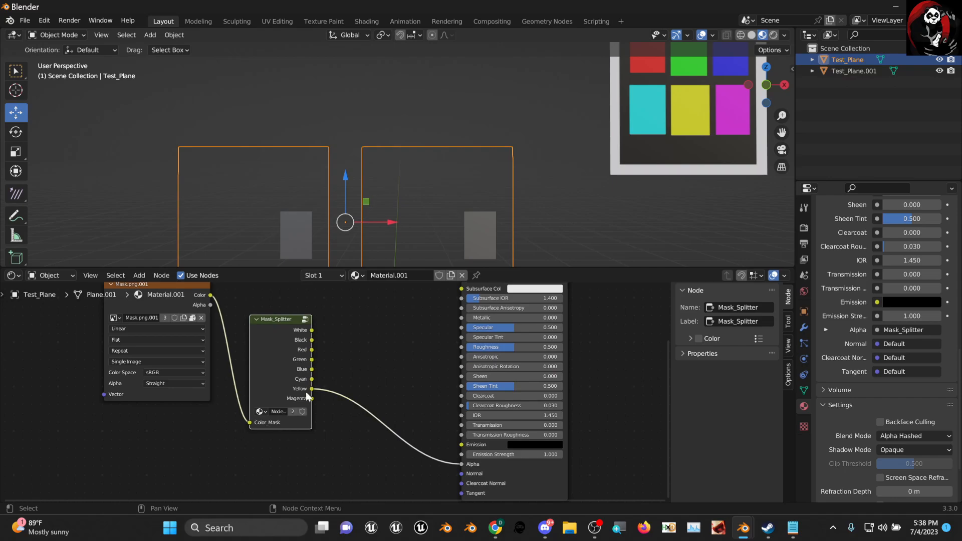
- Add a Mix node into the link between the Mask_Splitter's Yellow output and the Principled BSDF's Alpha
left_click(333, 484)
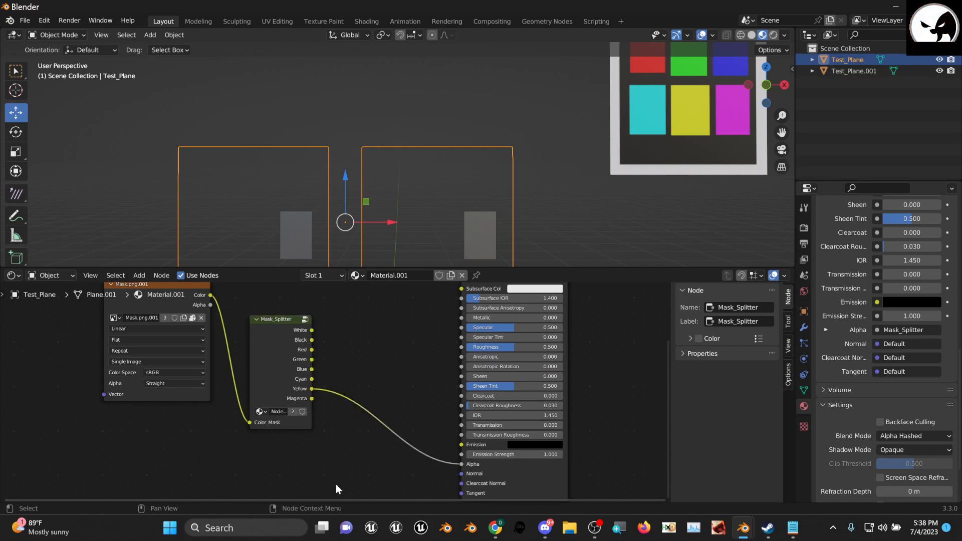
key("shift+a")
left_click(336, 484)
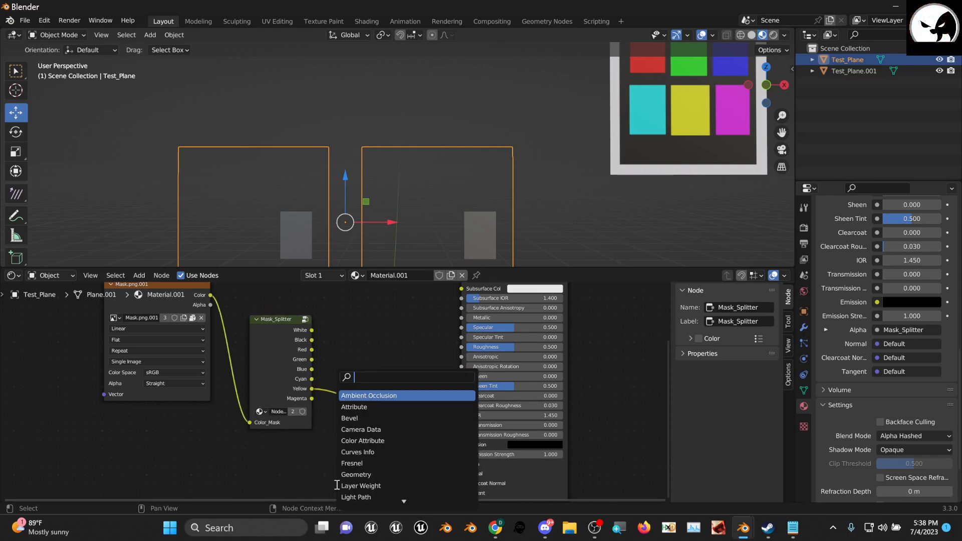
type("mix")
key("Return")
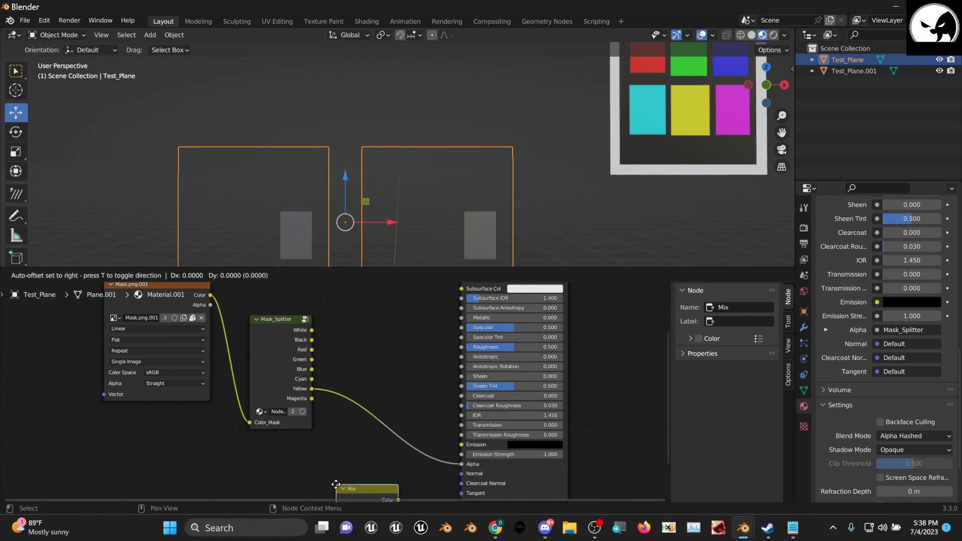
left_click(365, 389)
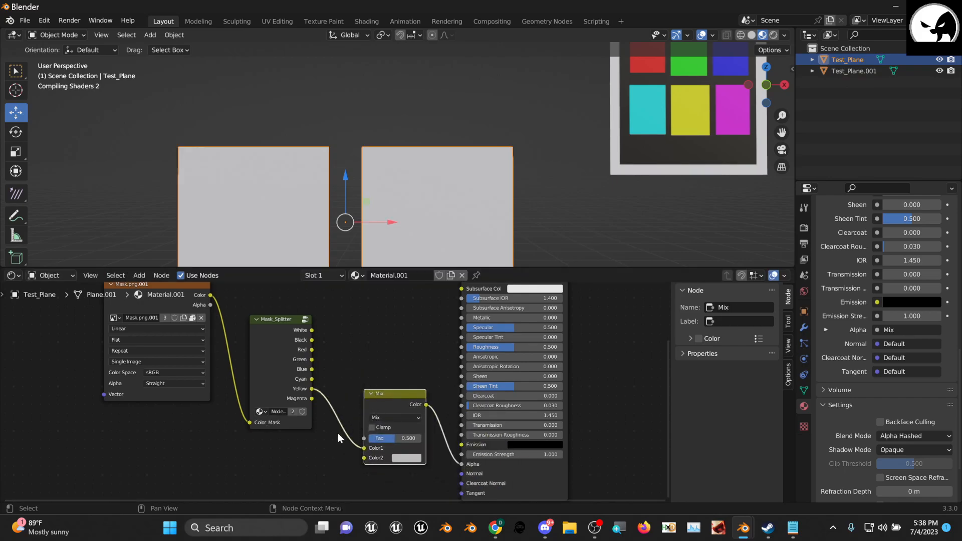
- Reroute the Mask_Splitter's Yellow output from the Mix node's Color1 to its Fac input
middle_click_drag(339, 433, 300, 358)
scroll(347, 389, "up", 2)
mouse_move(323, 372)
left_mouse_down()
mouse_move(308, 355)
mouse_move(325, 357)
left_mouse_up()
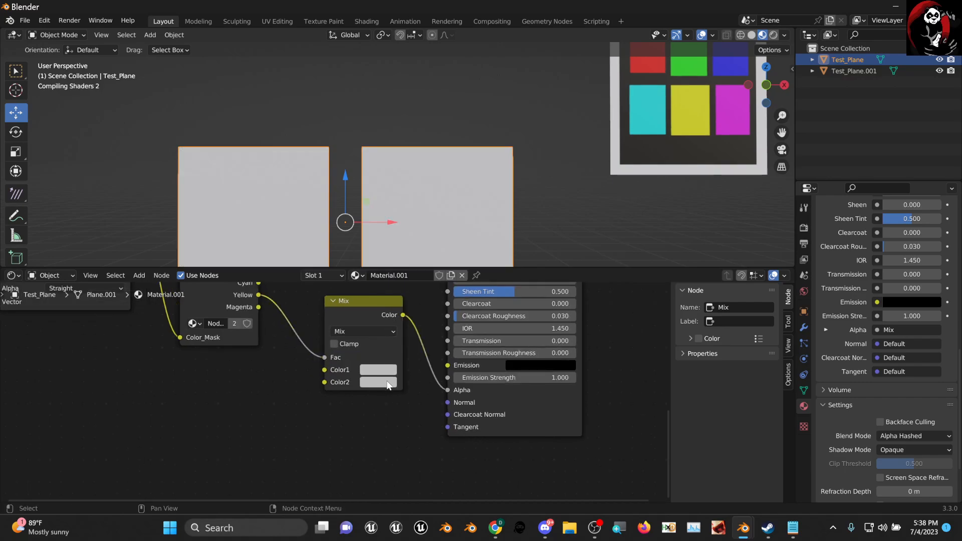
- Set the Mix node's Color1 to white with a value of 1.000
scroll(476, 190, "down", 2)
scroll(476, 189, "up", 2)
left_click_drag(781, 131, 789, 80)
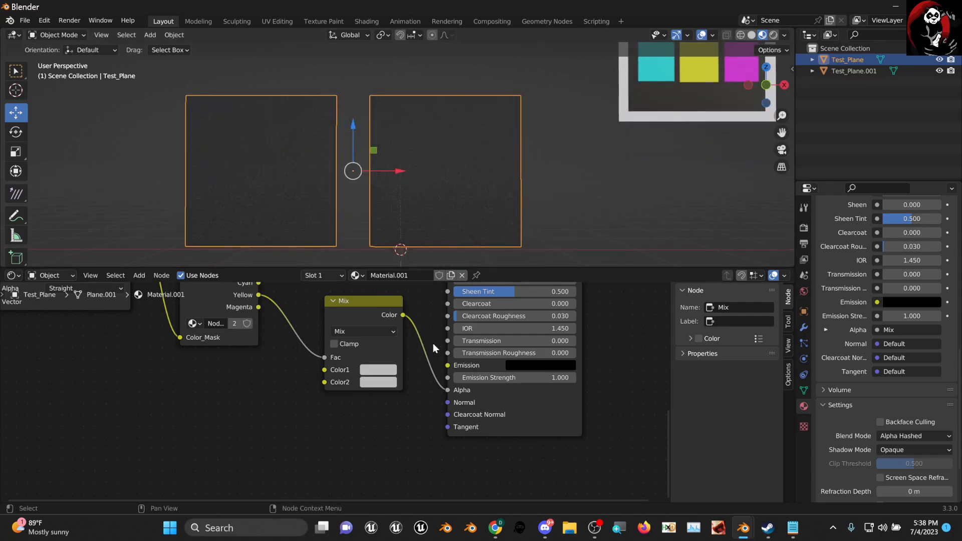
scroll(401, 381, "up", 2)
left_click(400, 363)
left_click(397, 371)
left_click(400, 368)
left_click_drag(493, 211, 493, 187)
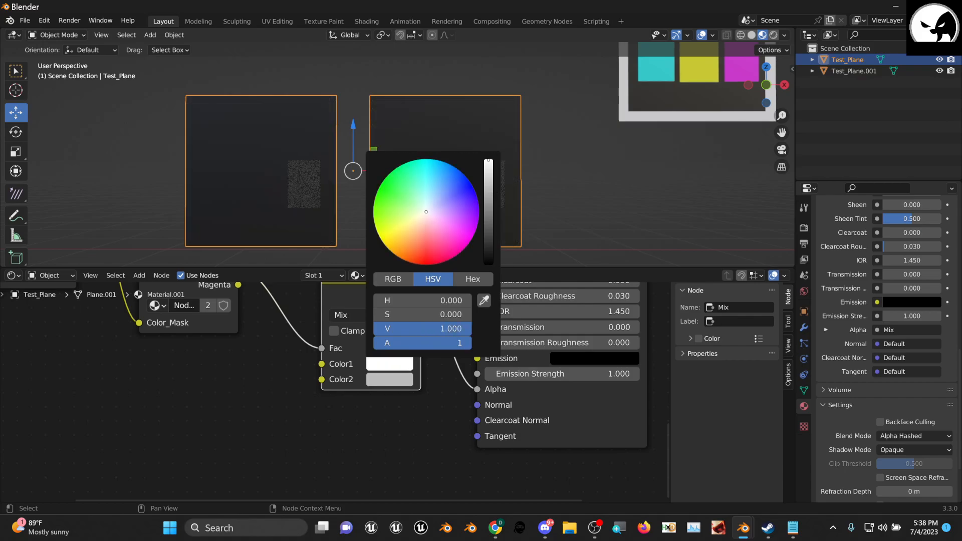
- Add a cube mesh to the scene as a background object for checking the planes' transparency
middle_click_drag(355, 168, 367, 234)
left_click_drag(782, 133, 880, 100)
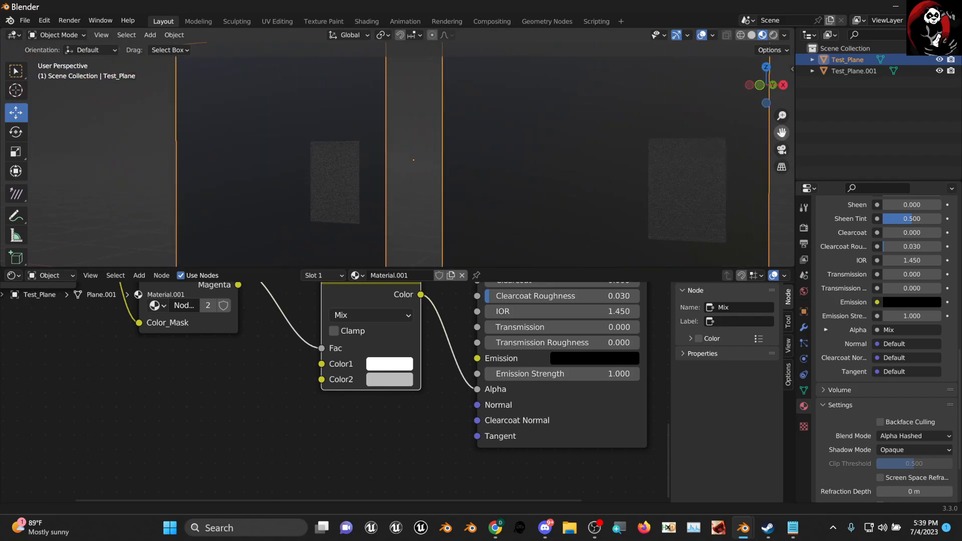
scroll(282, 190, "up", 4)
middle_click_drag(282, 191, 339, 127)
scroll(338, 127, "down", 7)
left_click(150, 36)
mouse_move(167, 48)
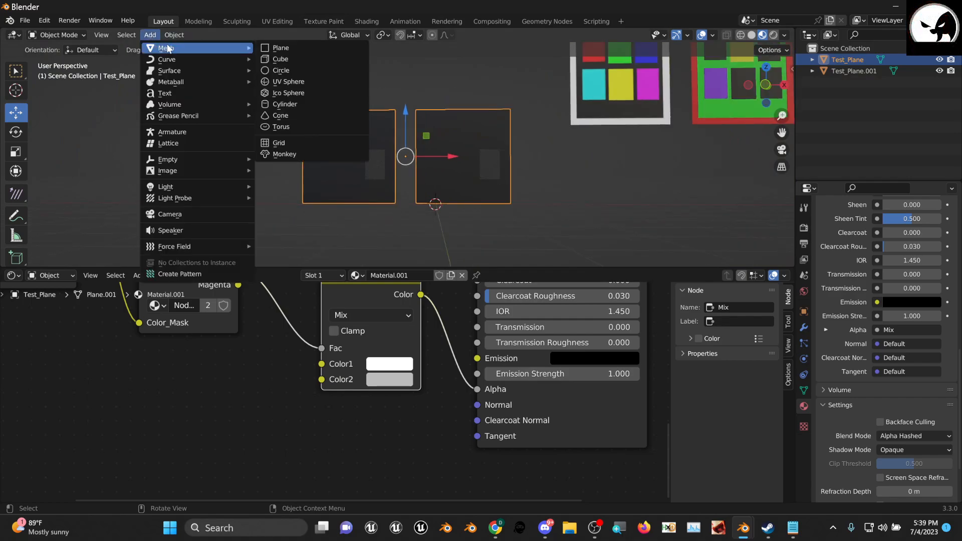
left_click(317, 58)
- Move the cube behind the Test_Plane panels and raise it slightly
middle_click_drag(370, 165, 407, 193)
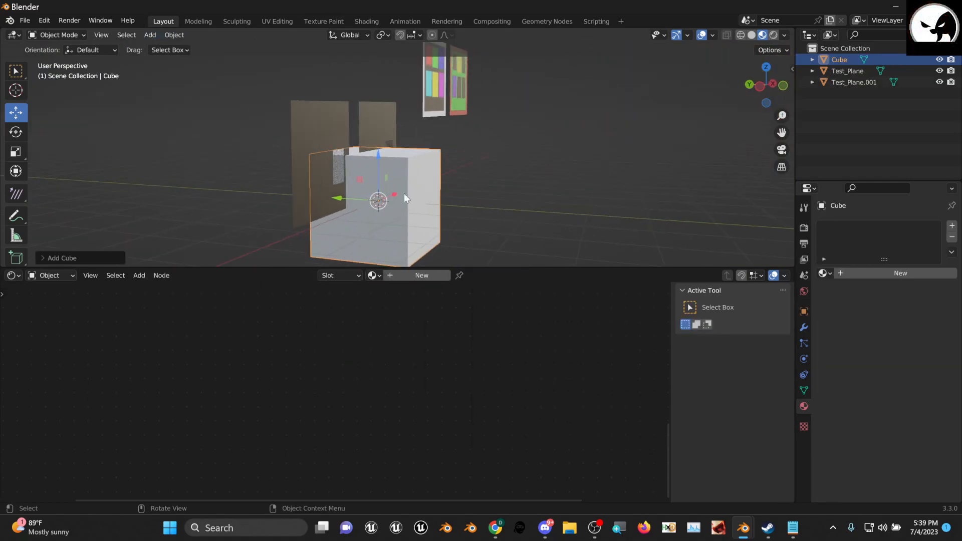
key("g")
left_click(257, 177)
left_click(265, 145)
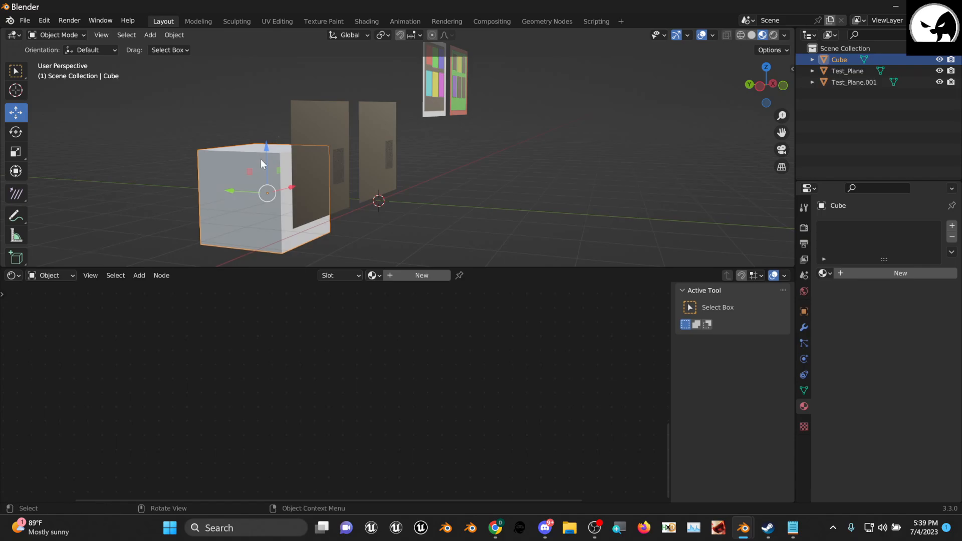
left_click_drag(265, 150, 276, 128)
- Set Color2 of the Mix node in Test_Plane's material to white
middle_click_drag(320, 152, 362, 195)
scroll(431, 202, "up", 4)
left_click(322, 174)
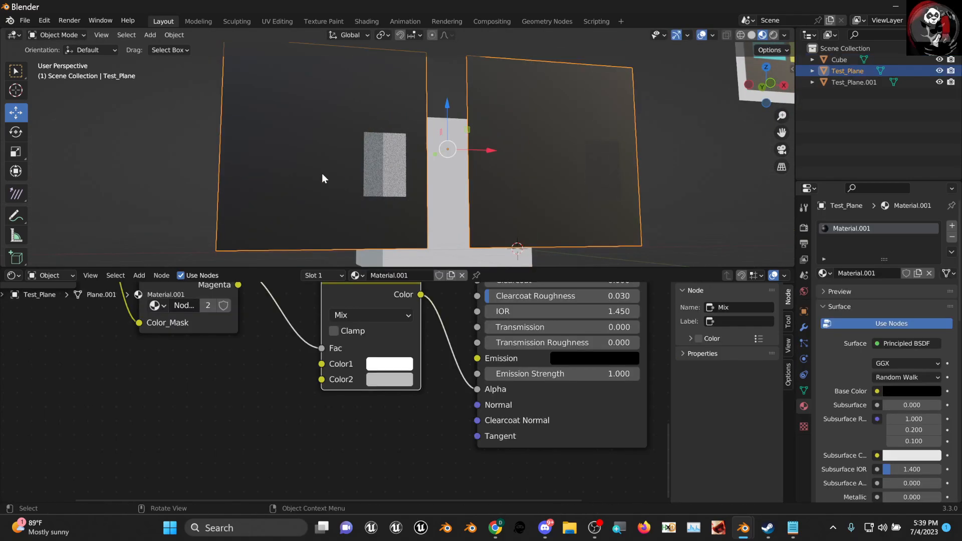
left_click(394, 383)
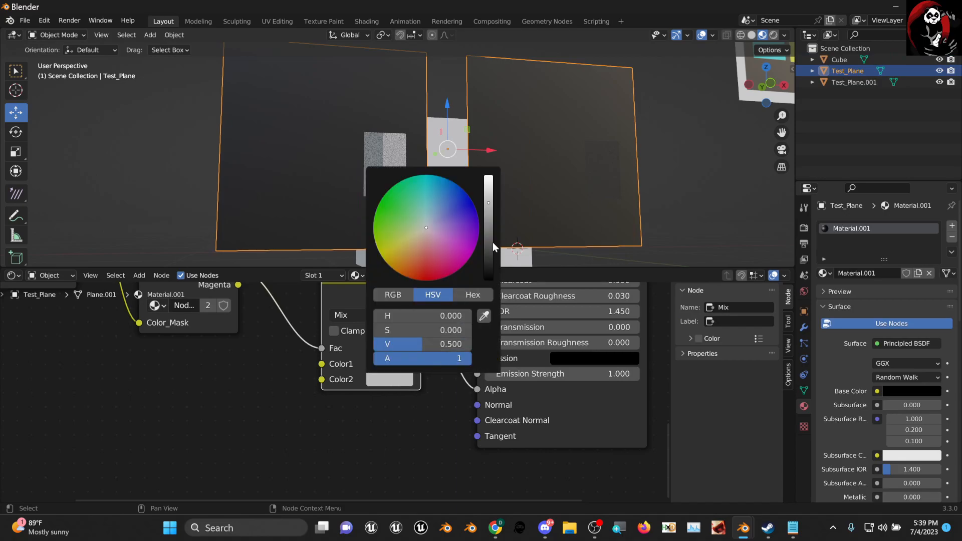
mouse_move(488, 202)
left_mouse_down()
mouse_move(488, 235)
mouse_move(488, 187)
left_mouse_up()
mouse_move(441, 343)
left_mouse_down()
mouse_move(425, 344)
mouse_move(441, 344)
left_mouse_up()
middle_click_drag(378, 169, 387, 219)
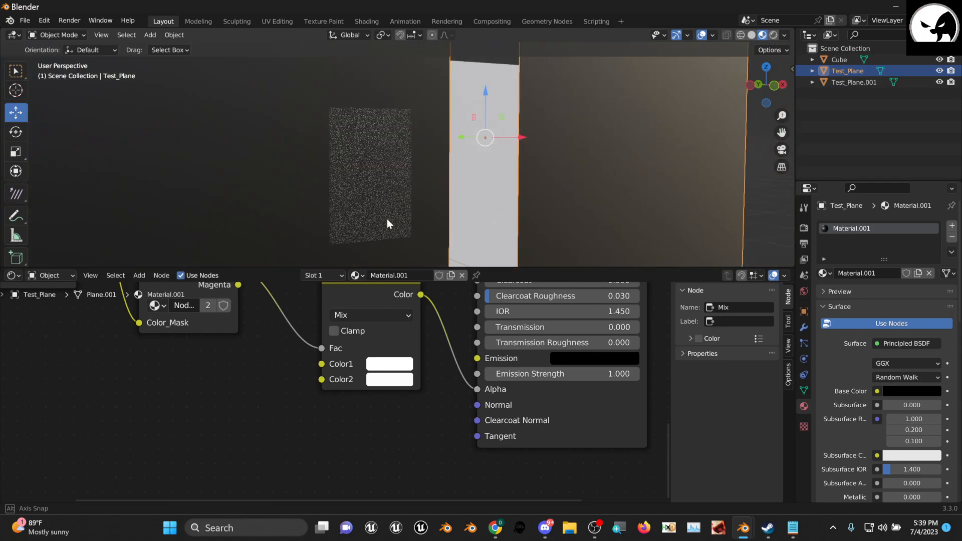
- Darken the alpha Mix node's Color2 to nearly black, with a value of 0.014
left_click(390, 380)
left_click_drag(441, 343, 375, 344)
middle_click_drag(476, 150, 437, 149)
scroll(450, 152, "down", 4)
- Rearrange the image texture, Mask_Splitter and Mix nodes so they line up ahead of the Principled BSDF
middle_click_drag(408, 355, 403, 434)
scroll(345, 396, "down", 4)
scroll(211, 331, "down", 4)
middle_click_drag(211, 330, 240, 380)
scroll(296, 388, "up", 4)
left_click_drag(255, 348, 242, 324)
left_click_drag(359, 407, 315, 318)
middle_click_drag(207, 311, 270, 353)
left_click_drag(270, 354, 263, 338)
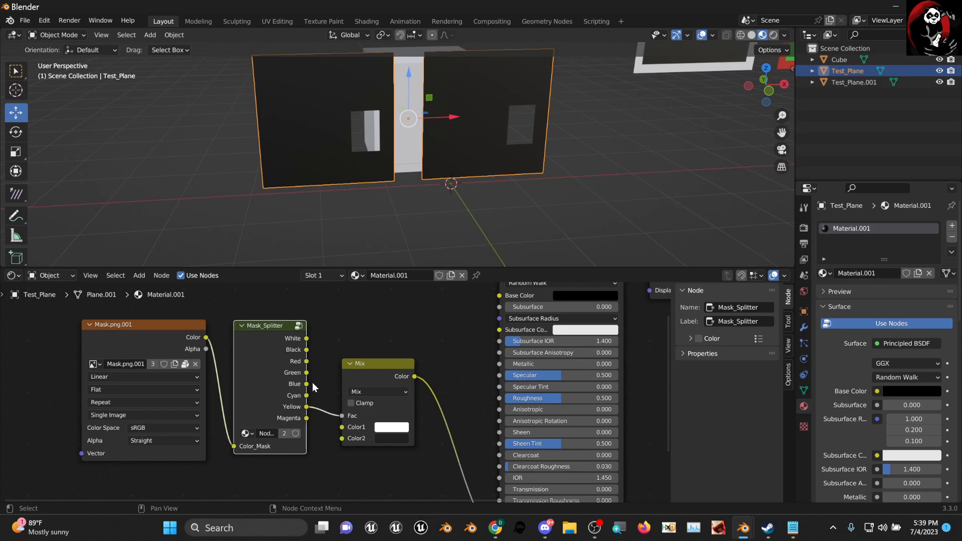
left_click(439, 275)
left_click(440, 275)
- Connect the Mask.png.001 image texture's Color output to the Principled BSDF's Base Color
middle_click_drag(351, 319, 293, 396)
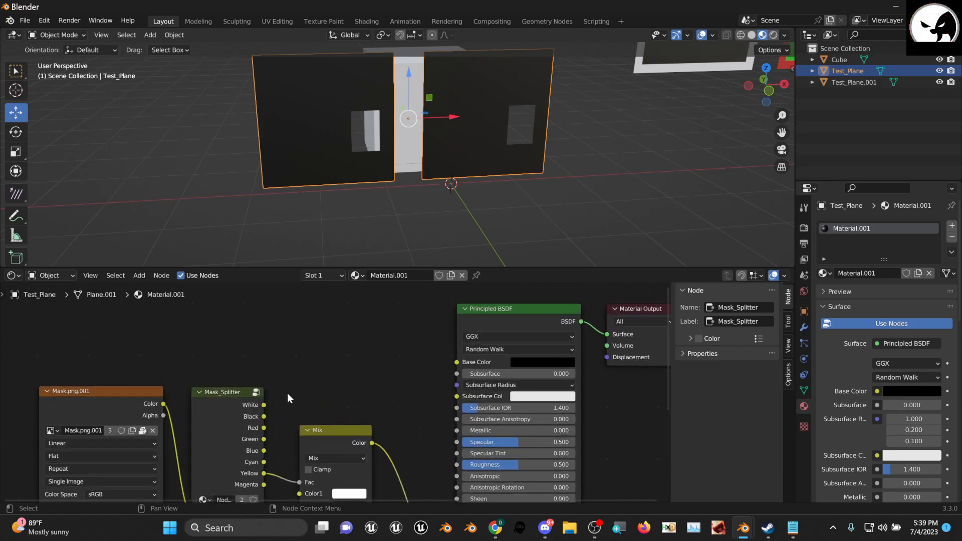
left_click_drag(114, 399, 456, 362)
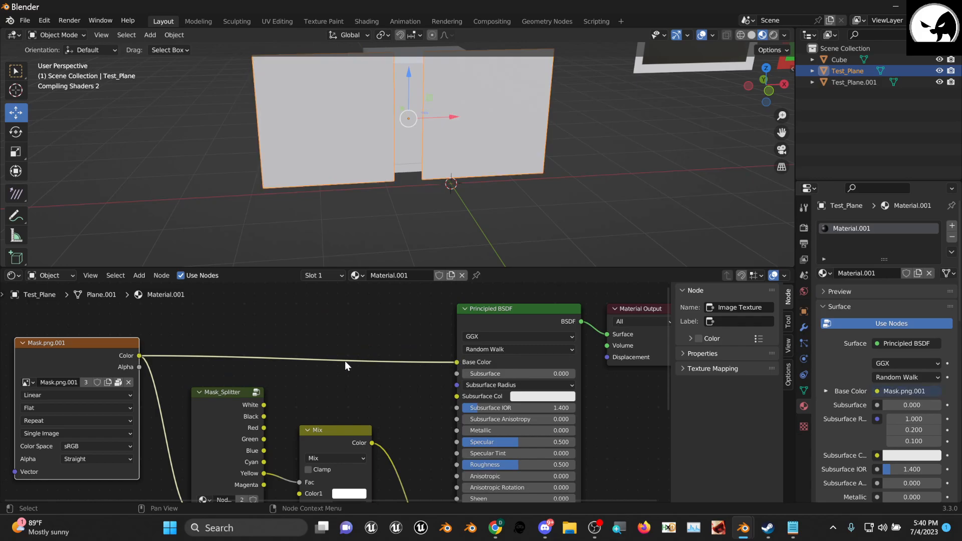
mouse_move(461, 179)
middle_mouse_down()
mouse_move(440, 170)
mouse_move(449, 167)
middle_mouse_up()
scroll(387, 107, "up", 3)
middle_click_drag(387, 107, 401, 131)
scroll(400, 132, "down", 2)
left_click_drag(782, 133, 788, 214)
middle_click_drag(611, 161, 591, 150)
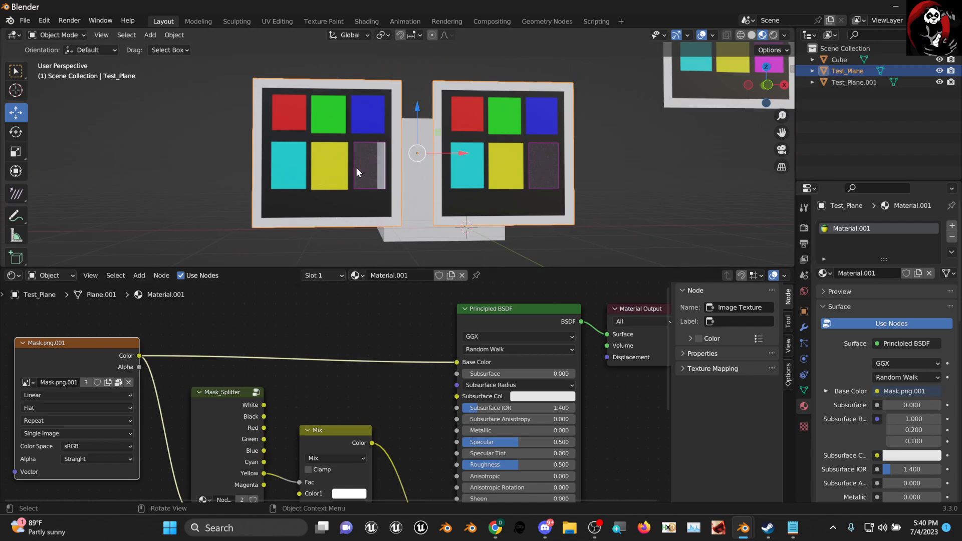
- Spread out the image texture, Mask_Splitter and Mix nodes to free space along the Base Color link
scroll(283, 362, "down", 1)
middle_click_drag(195, 387, 319, 379)
left_click_drag(227, 336, 176, 311)
left_click_drag(360, 380, 317, 402)
left_click_drag(461, 424, 417, 444)
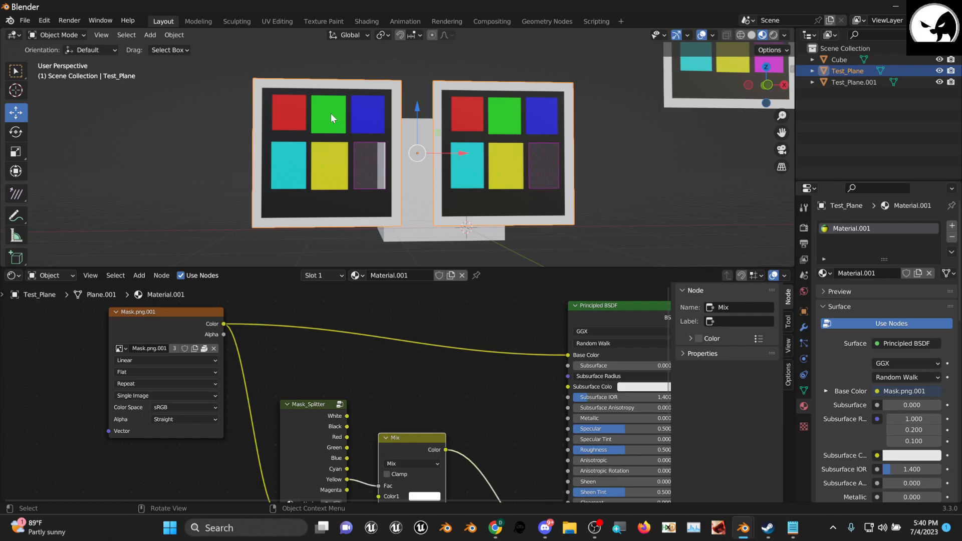
left_click_drag(318, 401, 299, 376)
- Duplicate the Mix node and insert the copy between the image texture's Color output and Base Color
left_click(413, 439)
key("shift+d")
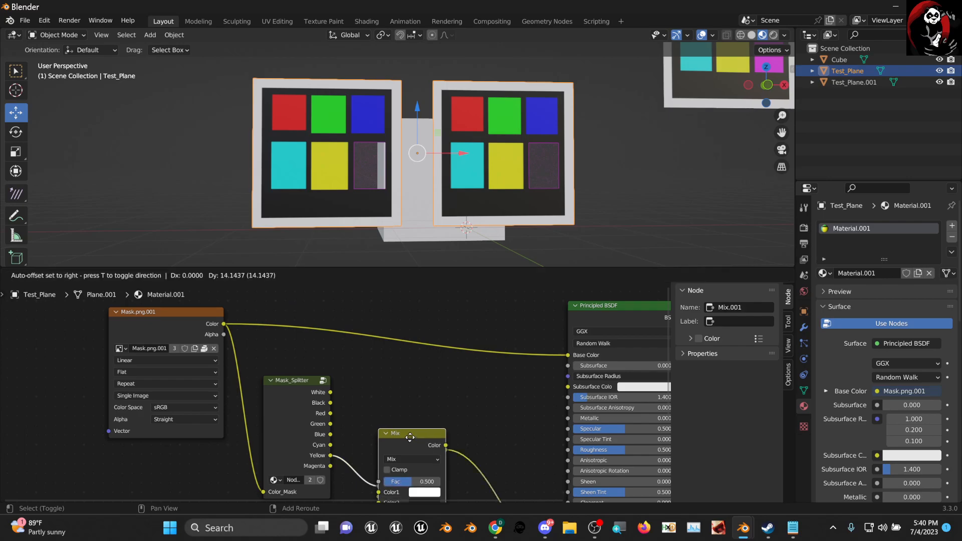
left_click(402, 347)
scroll(308, 384, "up", 1)
left_click(293, 379)
middle_click_drag(429, 324, 414, 331)
left_click_drag(413, 326, 414, 319)
middle_click_drag(349, 361, 365, 374)
left_click_drag(182, 326, 169, 312)
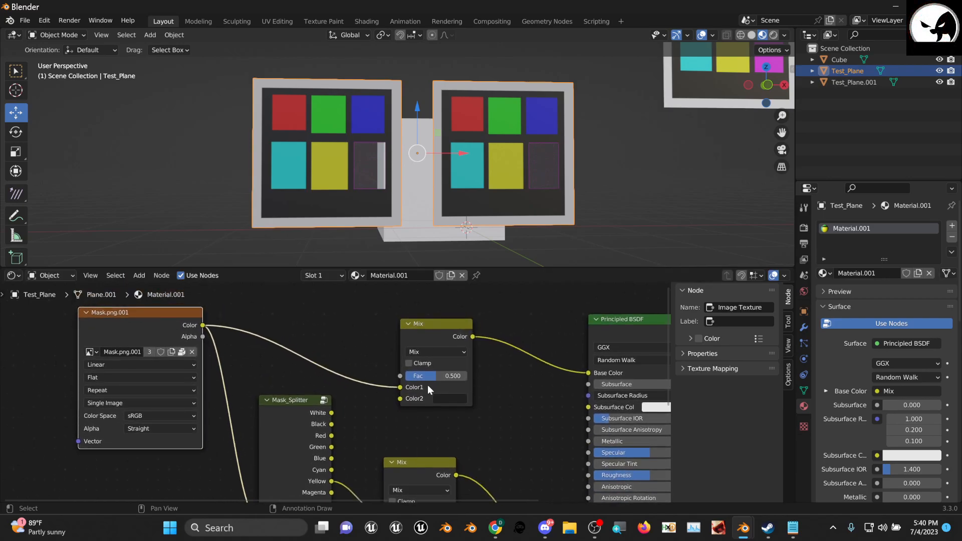
- Connect the Mask_Splitter's Green output to the Fac input of the Base Color Mix node
middle_click_drag(374, 388, 332, 356)
middle_click_drag(466, 217, 521, 178)
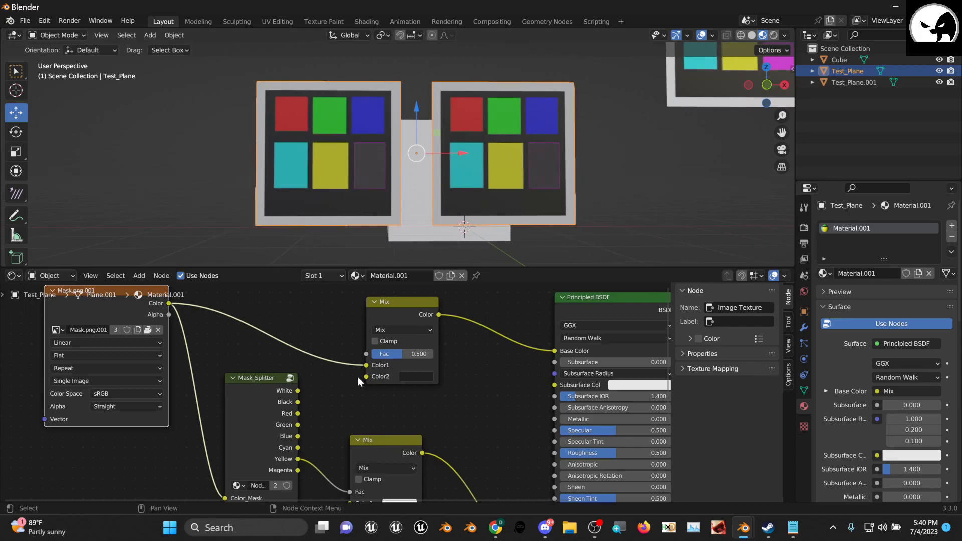
middle_click_drag(359, 375, 357, 344)
scroll(308, 382, "up", 1)
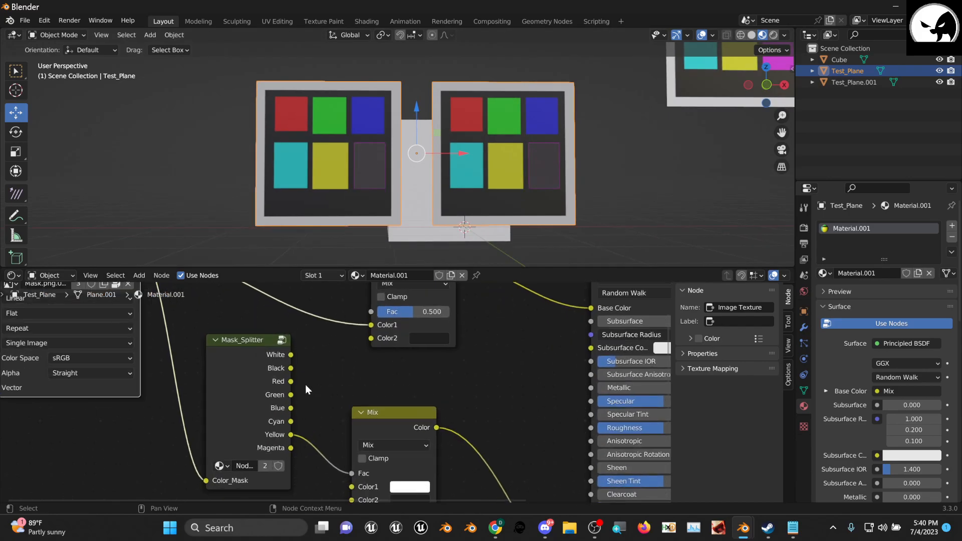
middle_click_drag(298, 381, 271, 398)
left_click_drag(270, 412, 363, 328)
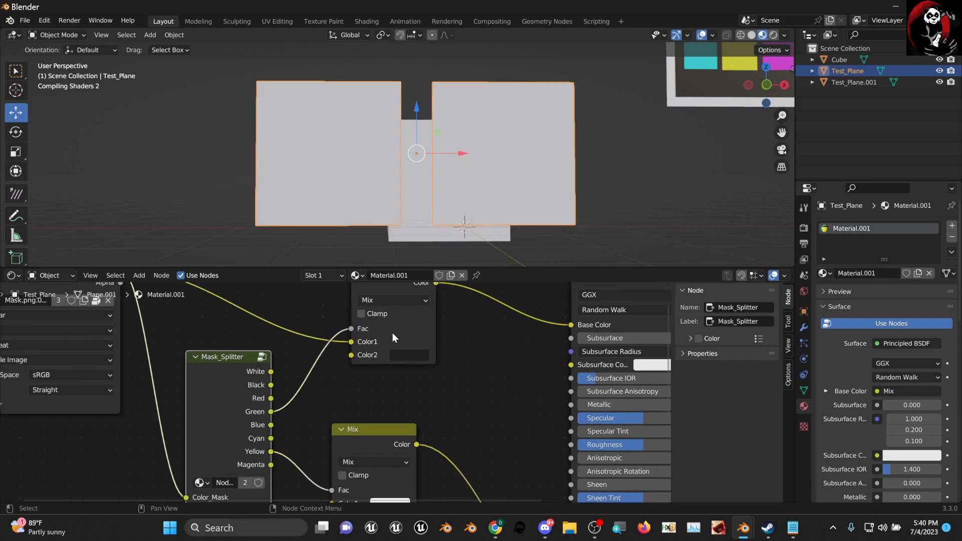
- Set the Base Color Mix node's Color2 to blue
left_click(414, 357)
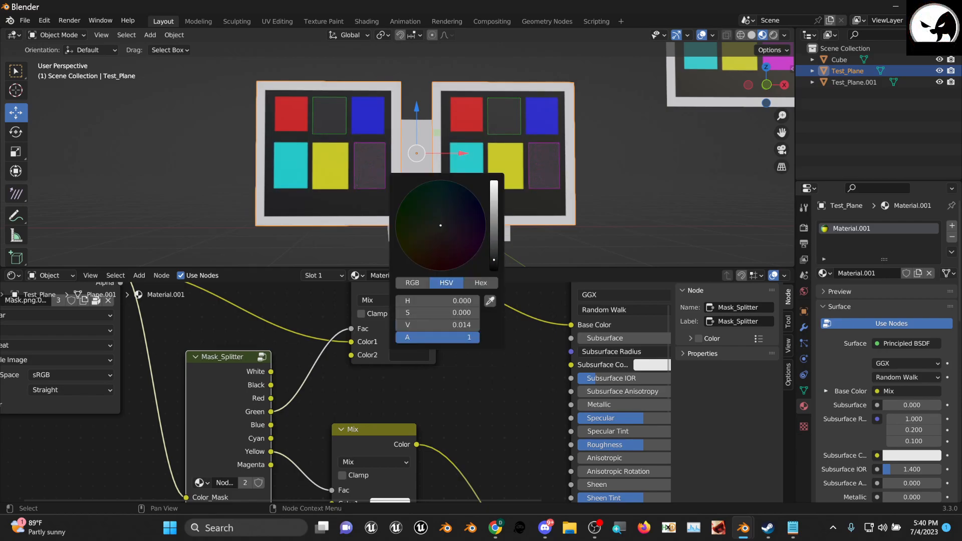
left_click_drag(493, 259, 494, 250)
left_click(409, 355)
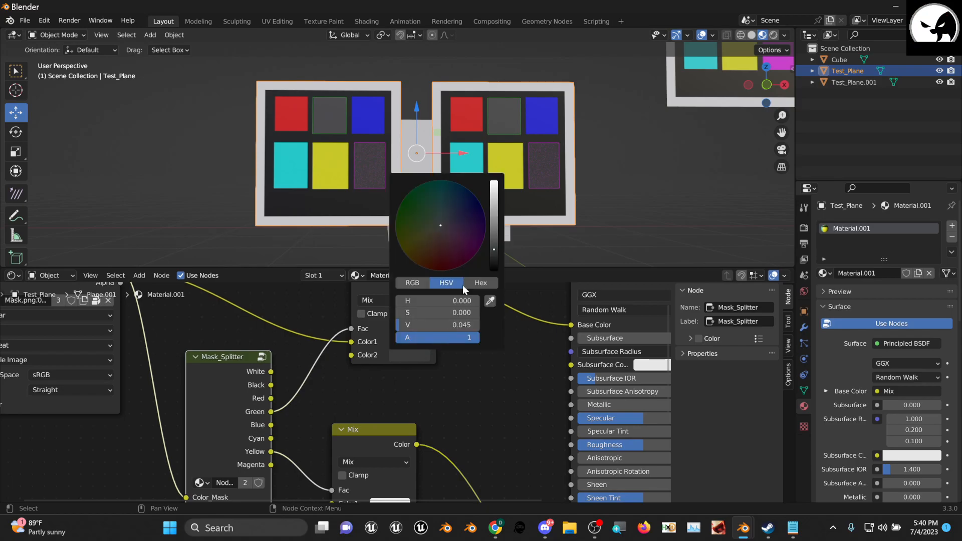
left_click_drag(499, 244, 493, 205)
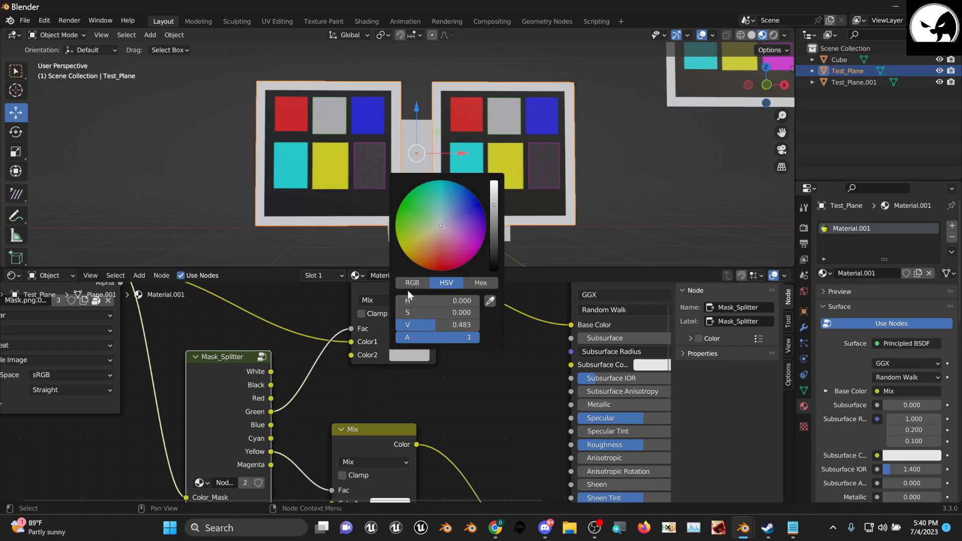
left_click(409, 284)
left_click_drag(417, 325, 394, 313)
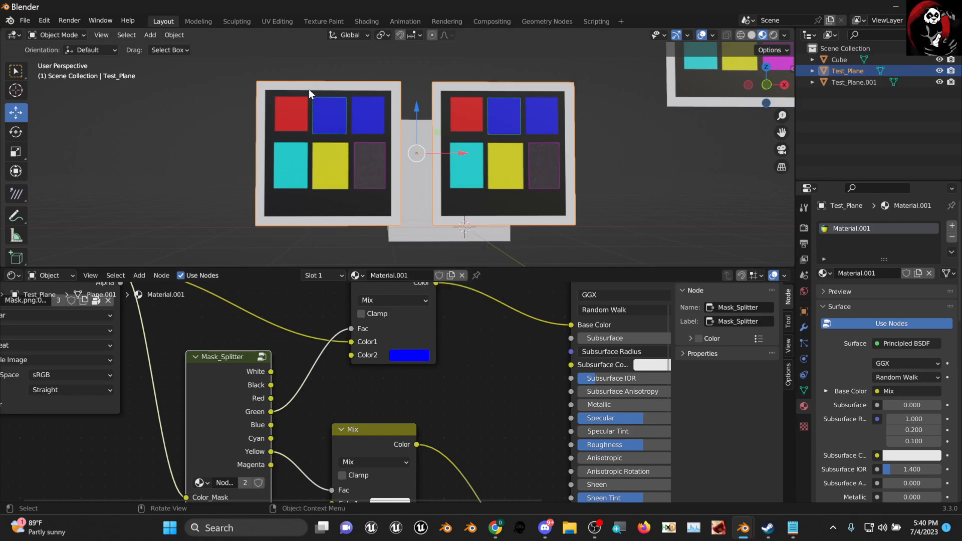
- Examine the recolored square and its edges on Test_Plane up close from several angles
scroll(331, 153, "up", 4)
middle_click_drag(330, 154, 362, 174)
scroll(284, 140, "up", 3)
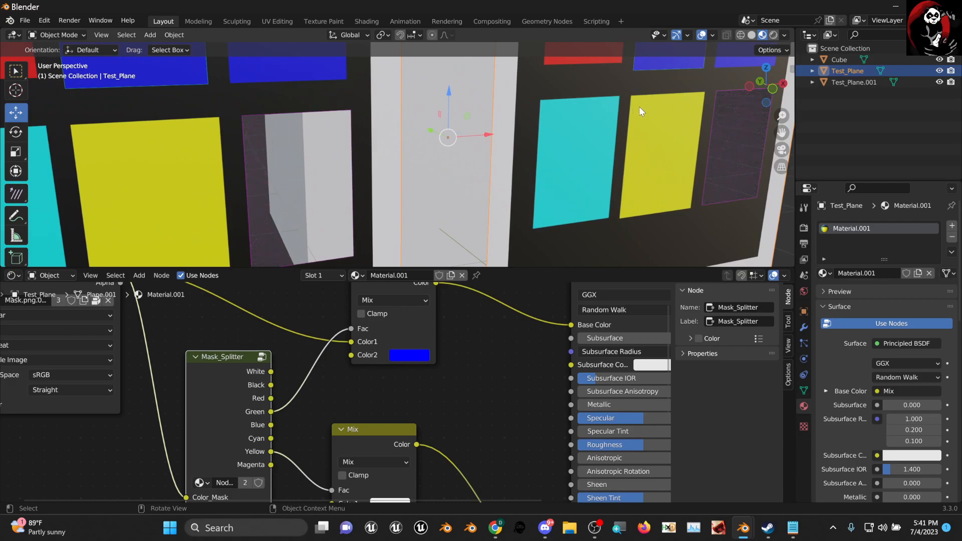
left_click_drag(779, 135, 476, 221)
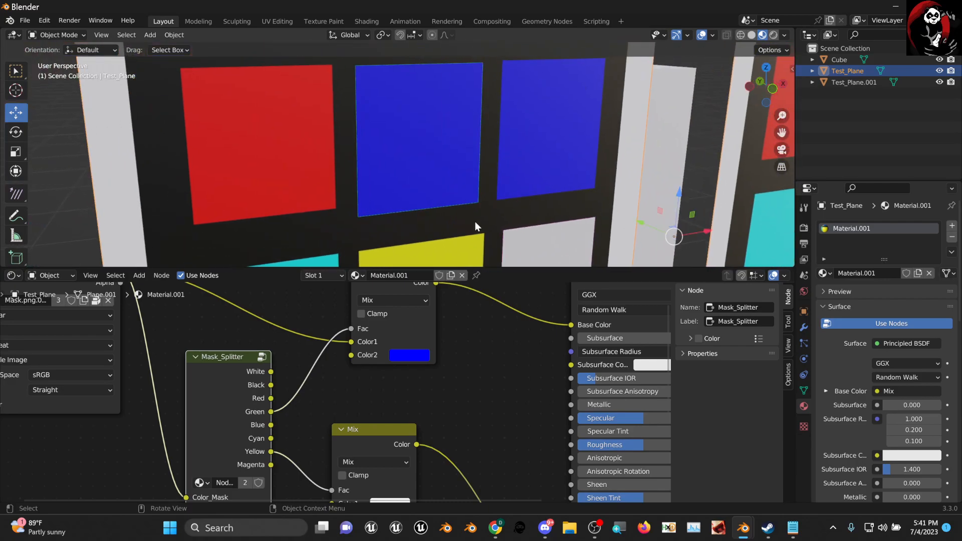
scroll(467, 193, "up", 3)
middle_click_drag(274, 178, 246, 168)
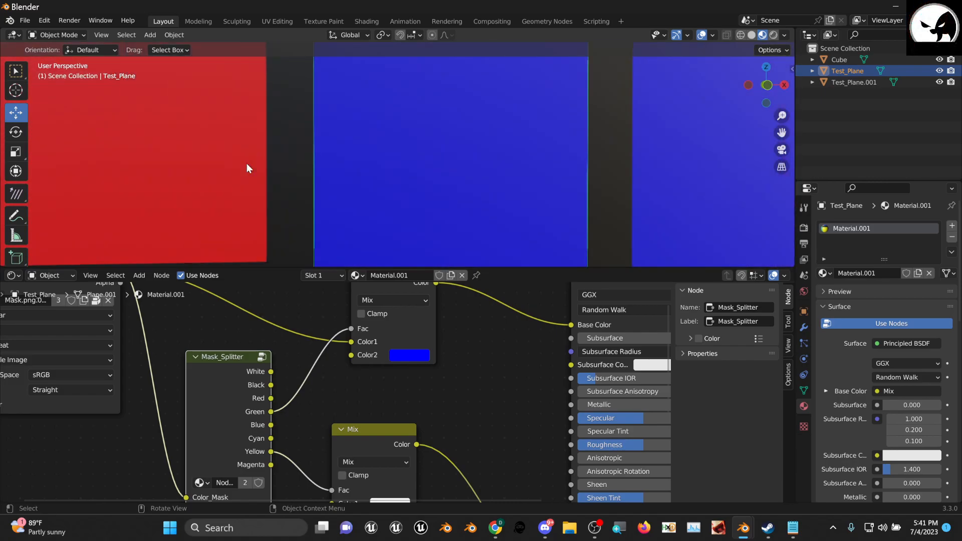
scroll(315, 178, "down", 3)
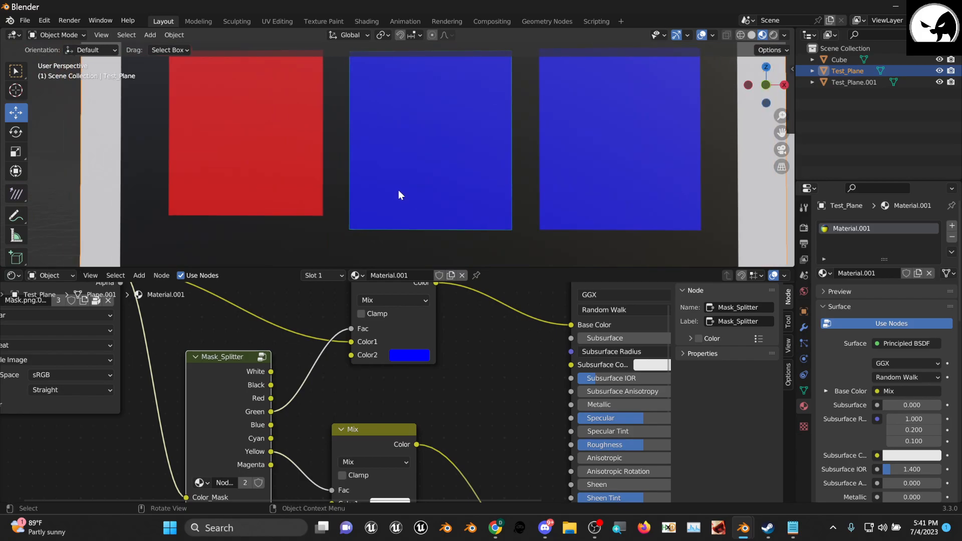
scroll(419, 184, "up", 2)
middle_click_drag(341, 176, 324, 67)
scroll(256, 187, "up", 1)
scroll(251, 177, "down", 1)
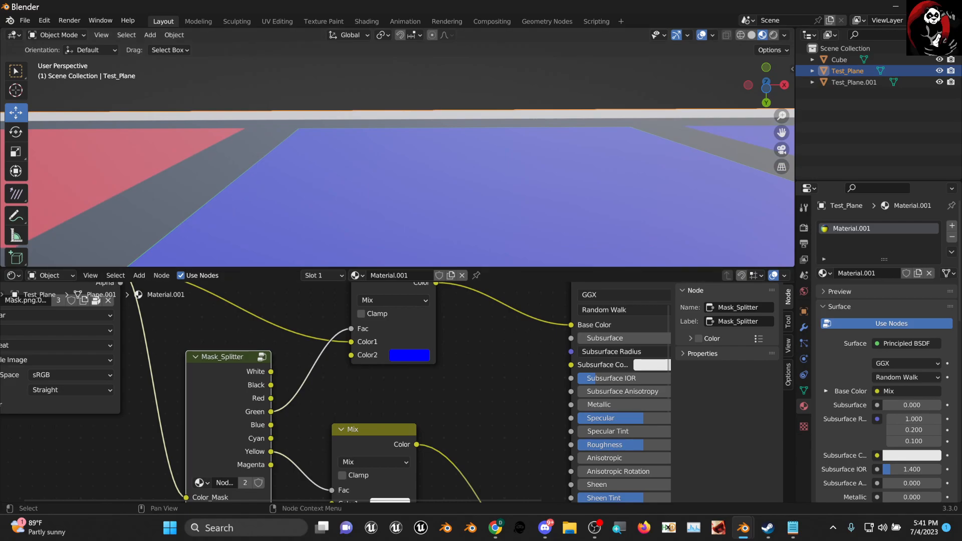
mouse_move(531, 216)
middle_mouse_down()
mouse_move(491, 174)
mouse_move(485, 261)
mouse_move(531, 203)
middle_mouse_up()
scroll(559, 181, "down", 2)
- Inspect the recolored square's outline next to the red and blue squares in front orthographic view
middle_click_drag(477, 356, 474, 396)
left_click_drag(205, 409, 205, 391)
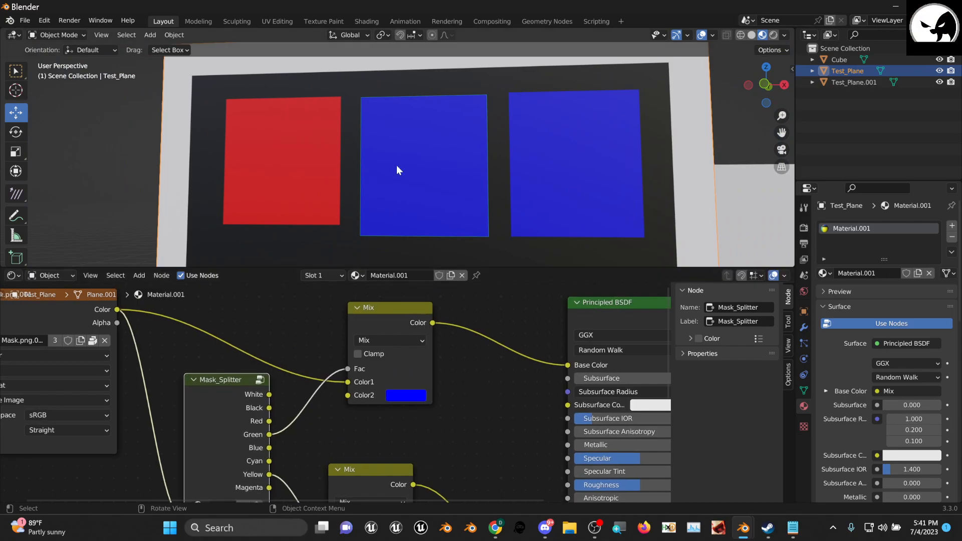
scroll(368, 221, "up", 3)
middle_click_drag(368, 222, 336, 251)
left_click(769, 85)
left_click_drag(782, 133, 782, 20)
scroll(525, 182, "down", 3)
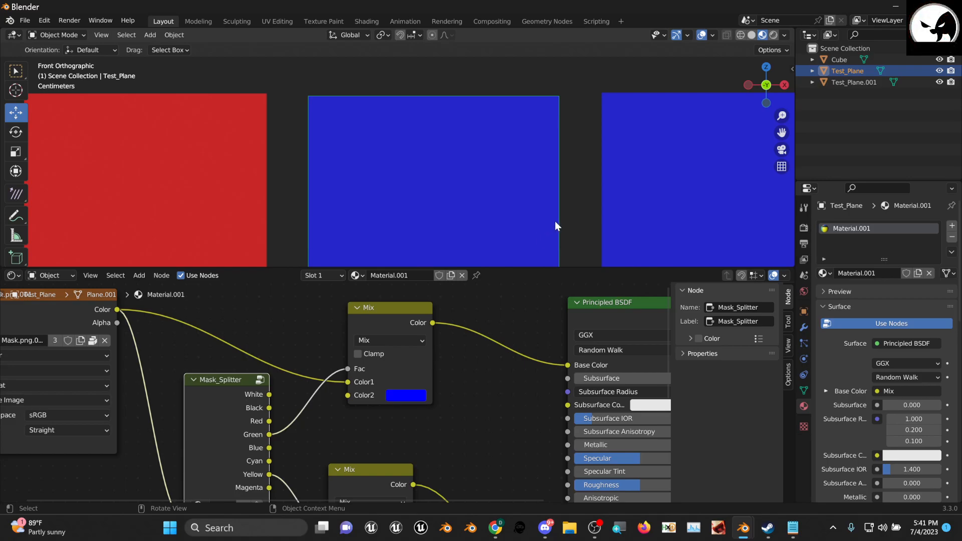
- Reposition the Base Color Mix node and the Mask_Splitter node slightly within the material's node layout
left_click_drag(377, 311, 355, 303)
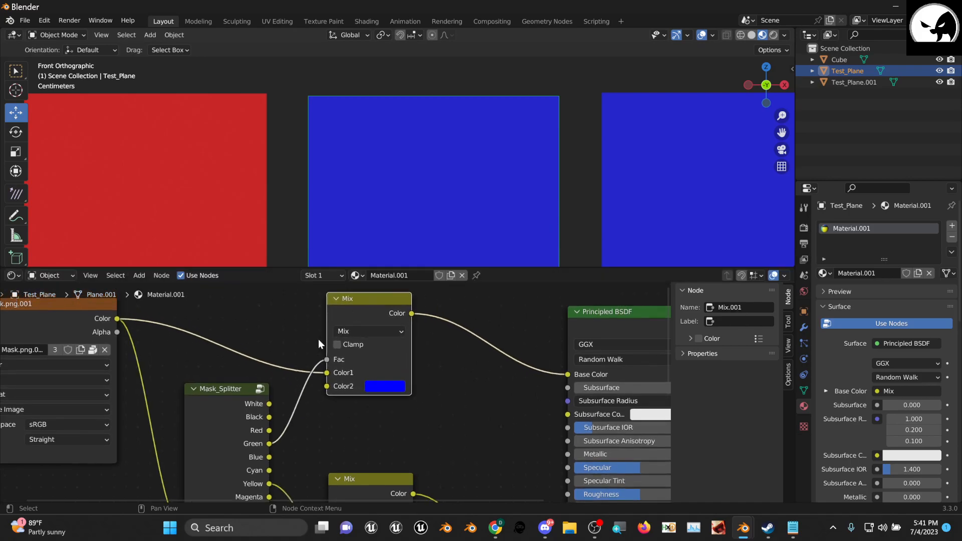
scroll(335, 374, "down", 2)
middle_click_drag(325, 408, 327, 379)
scroll(324, 379, "up", 1)
left_click_drag(244, 357, 239, 355)
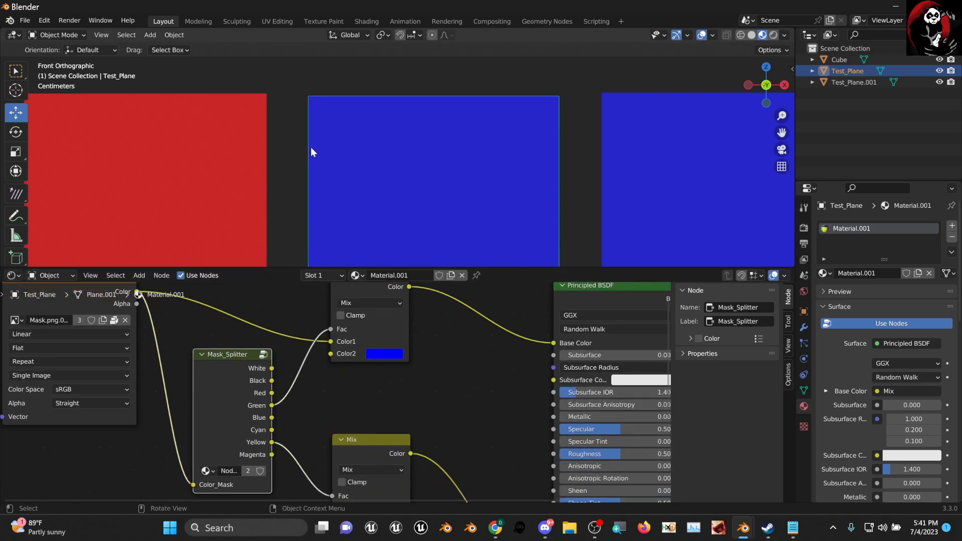
scroll(306, 400, "up", 1)
middle_click_drag(395, 307, 344, 359)
scroll(353, 389, "up", 3)
middle_click_drag(350, 302, 319, 338)
left_click(319, 338)
left_click_drag(343, 349, 439, 324)
type("expand")
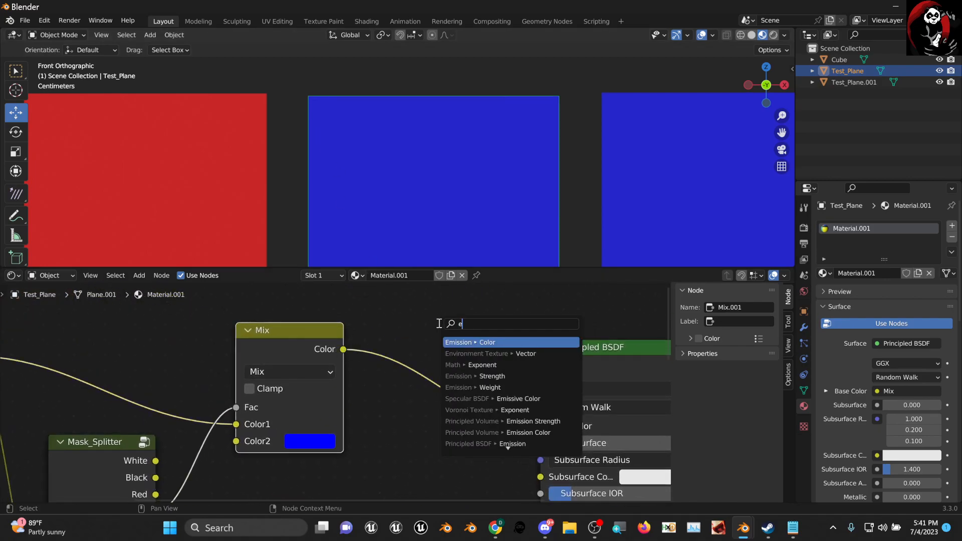
key("BackSpace")
key("BackSpace")
key("BackSpace")
key("BackSpace")
key("BackSpace")
key("BackSpace")
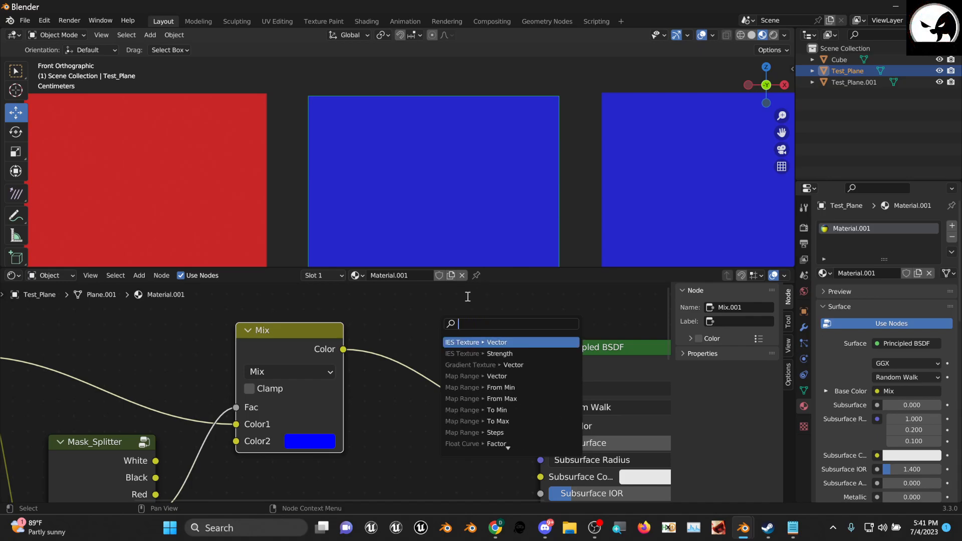
left_click(385, 393)
- Duplicate the Base Color Mix node and insert the copy between the original Mix node and the Principled BSDF
scroll(386, 393, "down", 9)
scroll(394, 231, "down", 5)
scroll(395, 328, "up", 2)
left_click_drag(212, 422, 210, 419)
left_click(313, 356)
key("shift+d")
left_click(409, 330)
scroll(269, 377, "up", 1)
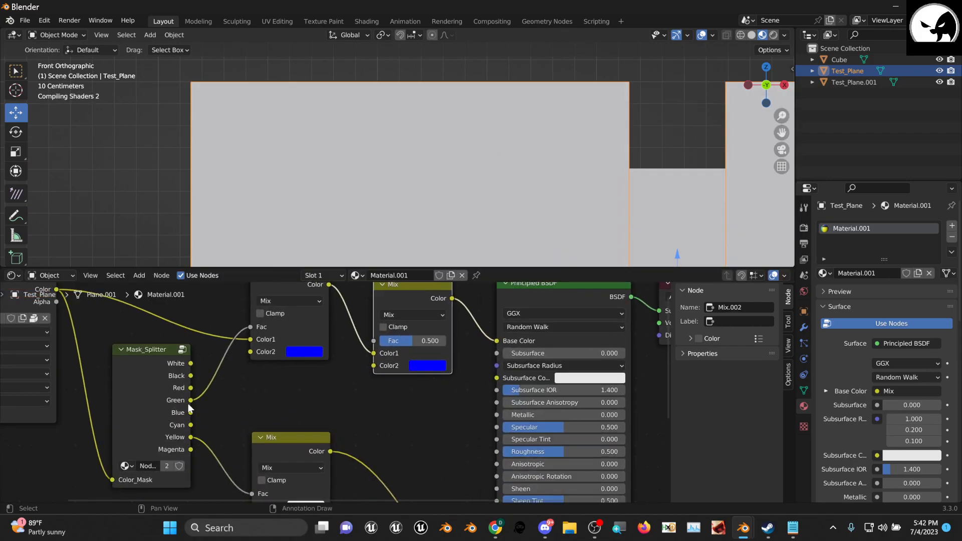
left_click_drag(193, 390, 191, 400)
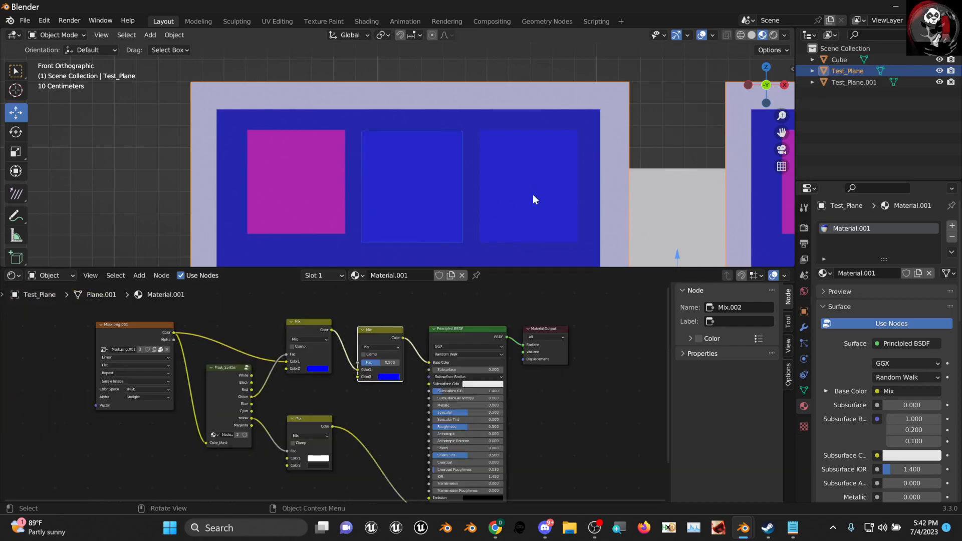
- Connect the Mask_Splitter's Blue output to the second Mix node's Fac and set that node's Color2 to green
left_click_drag(286, 363, 431, 362)
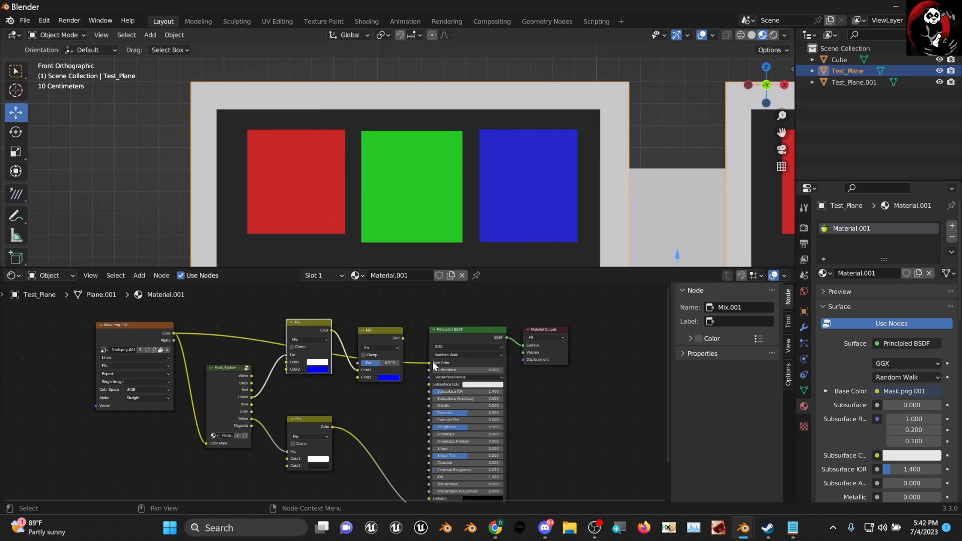
scroll(426, 365, "up", 2)
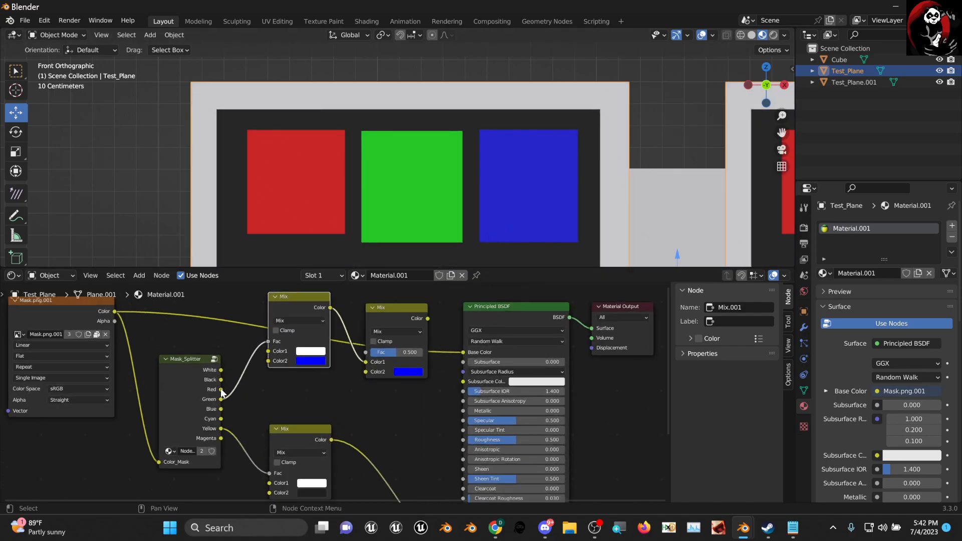
left_click_drag(223, 408, 398, 351)
left_click(413, 371)
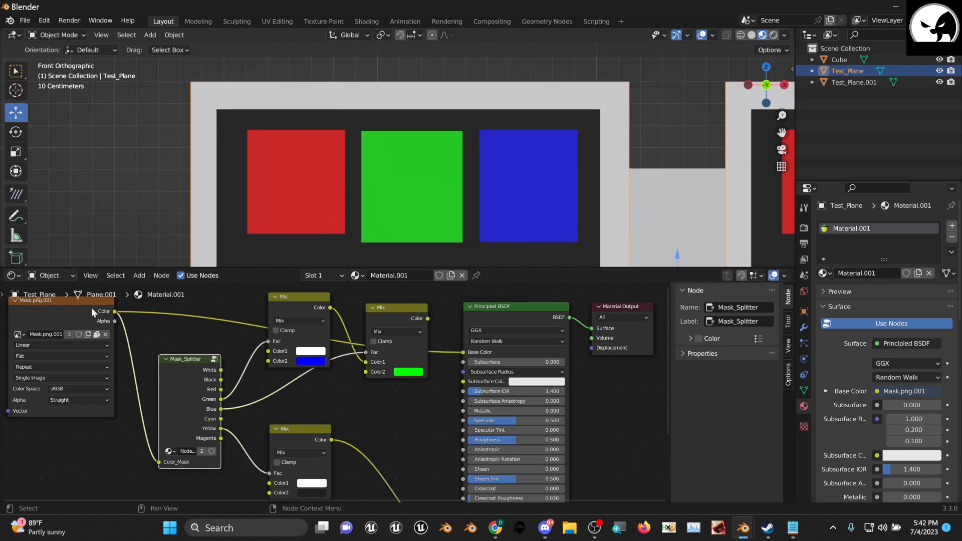
- Connect the mask image's Color to the first Mix node's Color1 and the second Mix node's Color to Base Color
left_click_drag(110, 313, 275, 348)
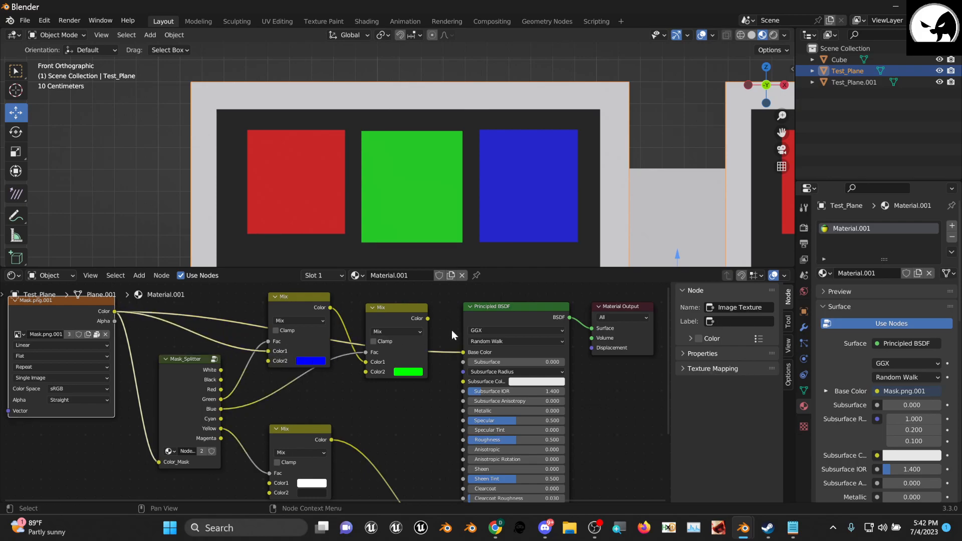
left_click_drag(427, 321, 470, 353)
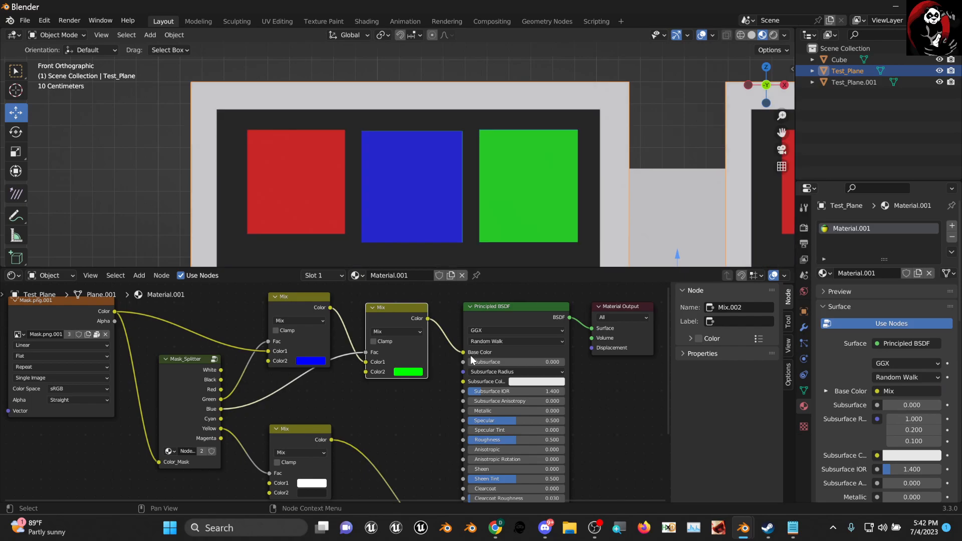
scroll(553, 249, "down", 4)
scroll(591, 178, "up", 2)
scroll(636, 171, "up", 1)
scroll(326, 377, "up", 3)
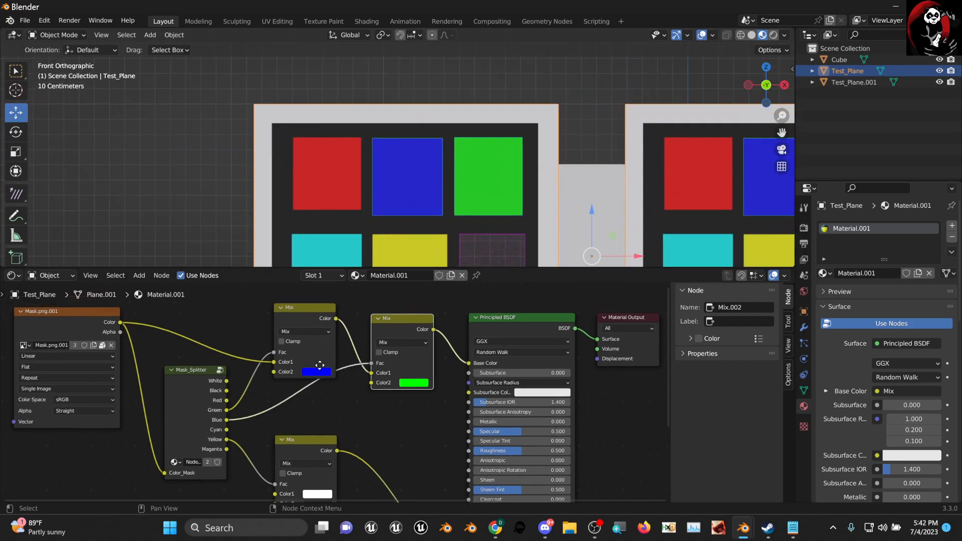
- Disconnect the mask image from the first Mix node's Color1 and check both planes in perspective
left_click_drag(308, 361, 251, 332)
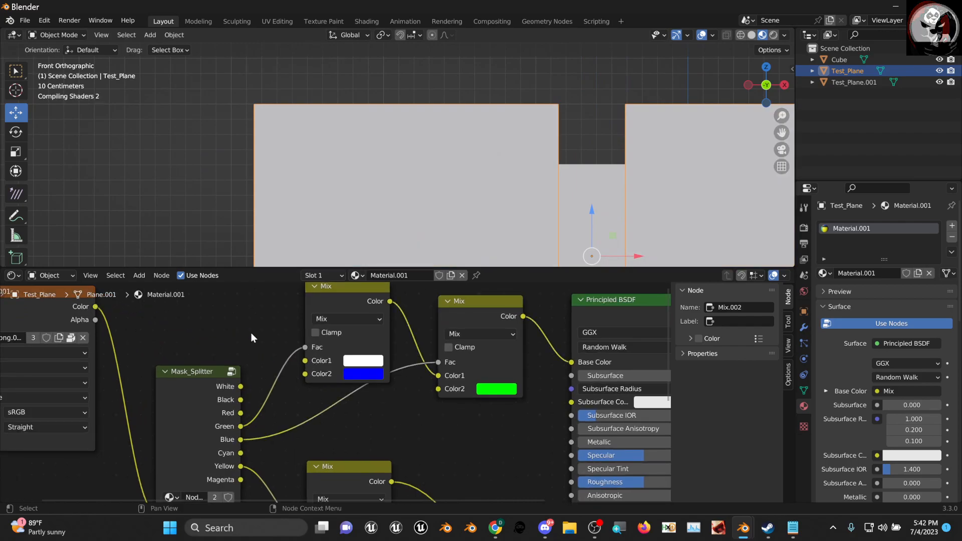
scroll(282, 335, "down", 2)
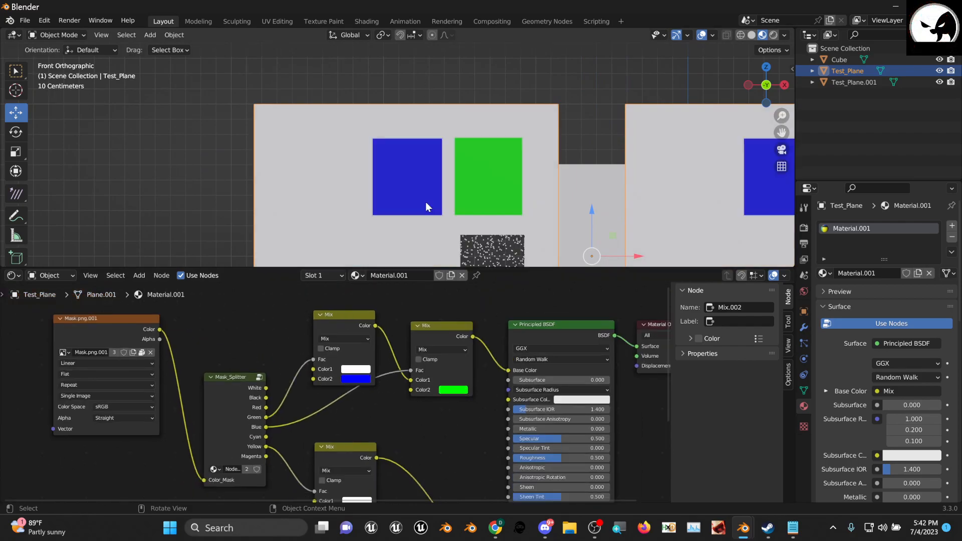
scroll(426, 206, "down", 4)
scroll(368, 347, "up", 1)
scroll(369, 347, "up", 1)
middle_click_drag(447, 239, 519, 171)
scroll(344, 321, "up", 2)
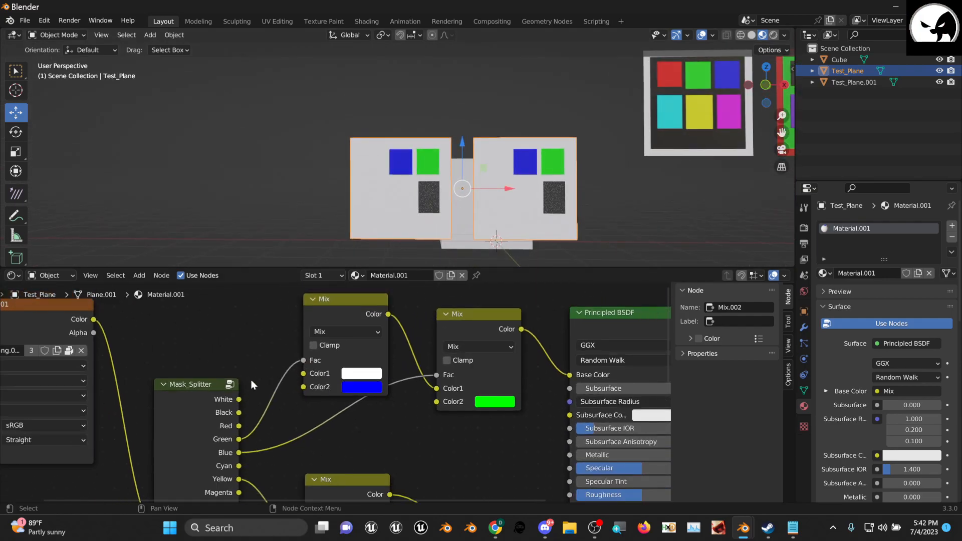
- Examine the blue and green masked squares on both white planes from several angles and distances
mouse_move(206, 379)
left_mouse_down()
mouse_move(178, 349)
mouse_move(207, 370)
left_mouse_up()
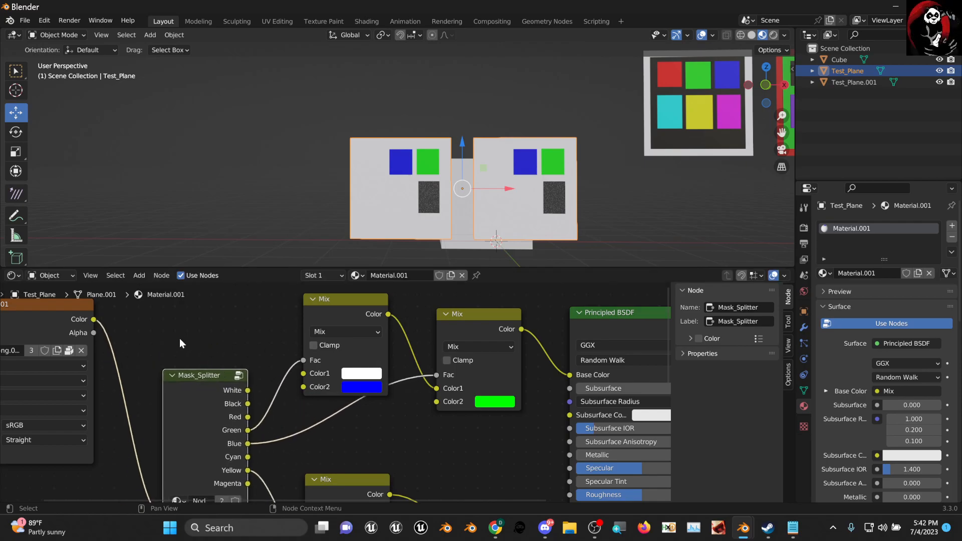
middle_click_drag(190, 340, 153, 365)
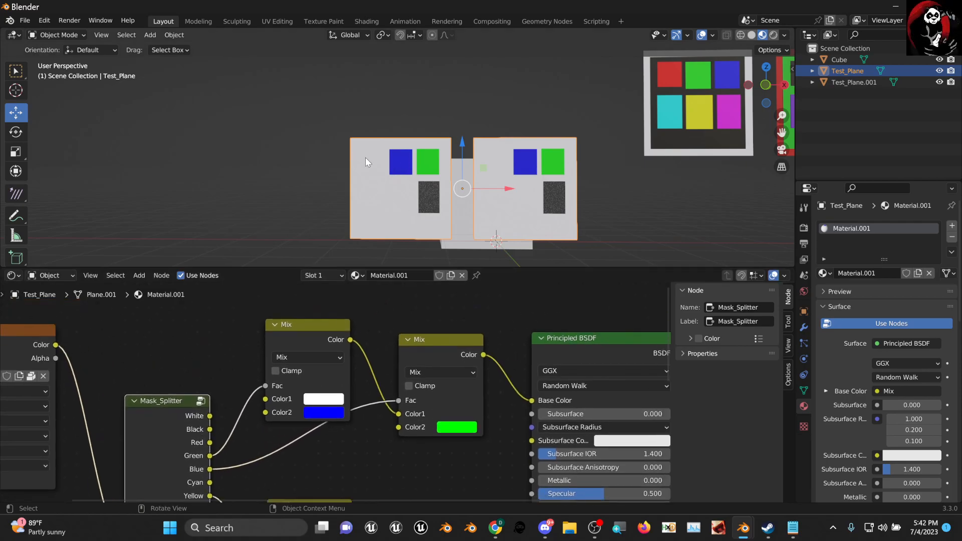
scroll(401, 161, "up", 2)
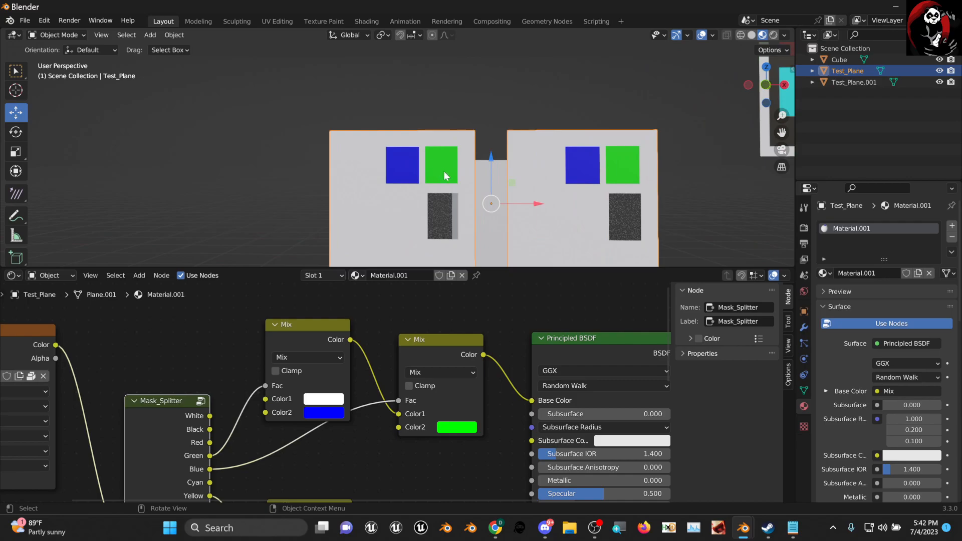
scroll(476, 223, "down", 4)
middle_click_drag(476, 221, 553, 200)
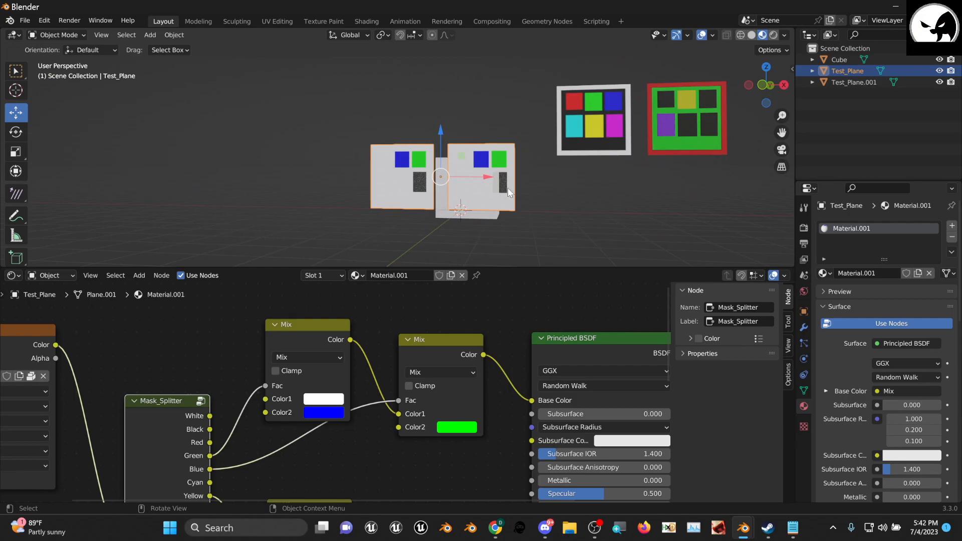
middle_click_drag(601, 176, 502, 188)
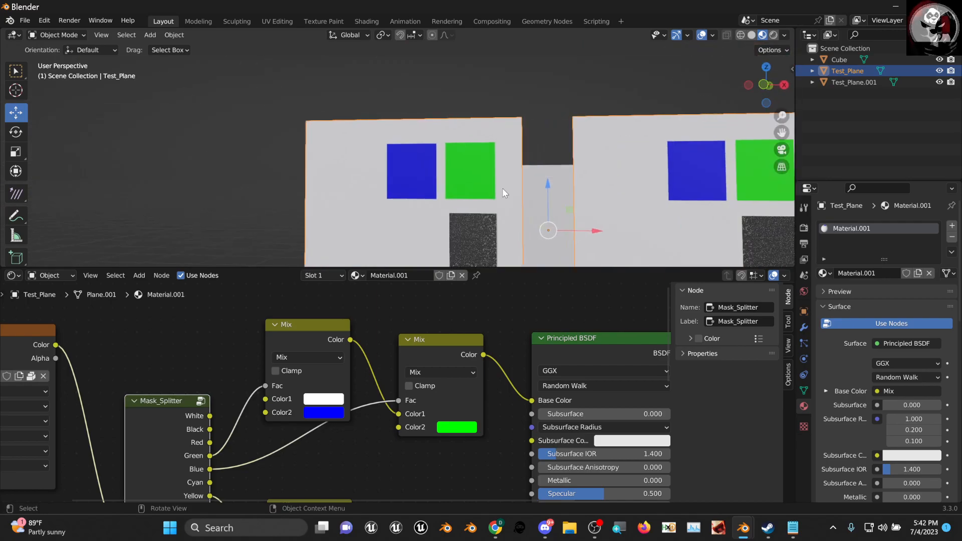
scroll(502, 188, "down", 4)
- Move the Mask_Splitter node up beside the first Base Color Mix node
middle_click_drag(149, 412, 191, 374)
left_click_drag(193, 374, 189, 334)
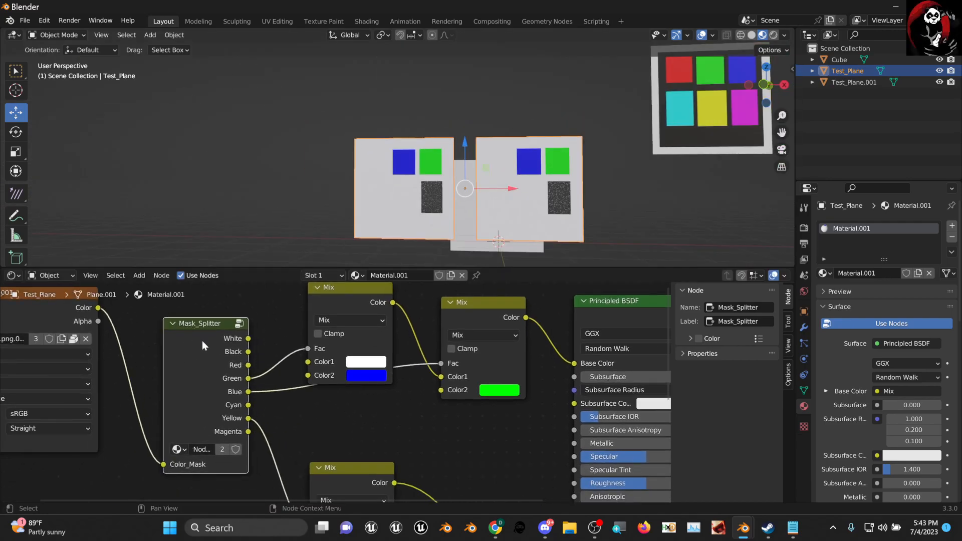
scroll(202, 346, "up", 3)
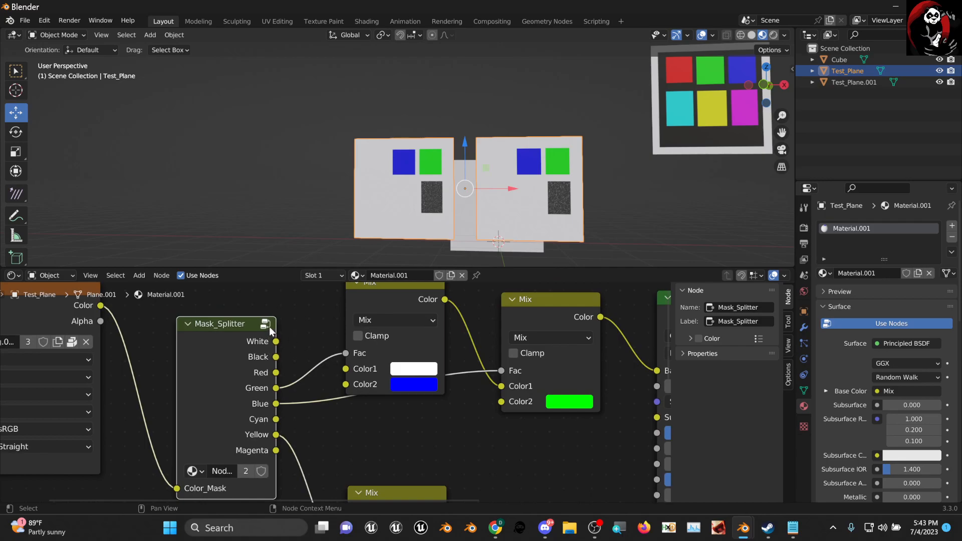
- Switch to Chrome, review the wiki page's Breakdown of the Node Group section, and return to Blender
left_click(494, 528)
scroll(331, 346, "down", 15)
scroll(335, 345, "down", 1)
scroll(335, 346, "down", 1)
scroll(336, 348, "up", 1)
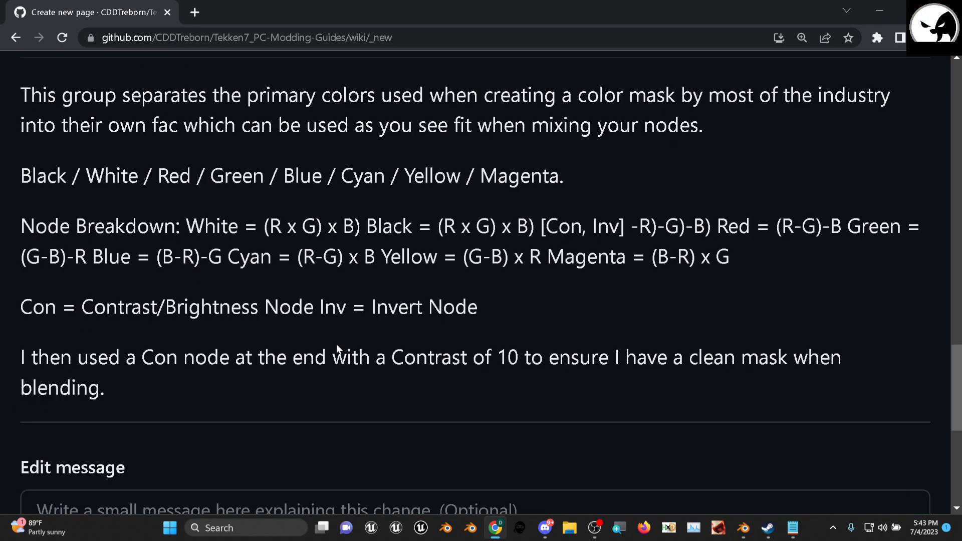
scroll(336, 344, "up", 1)
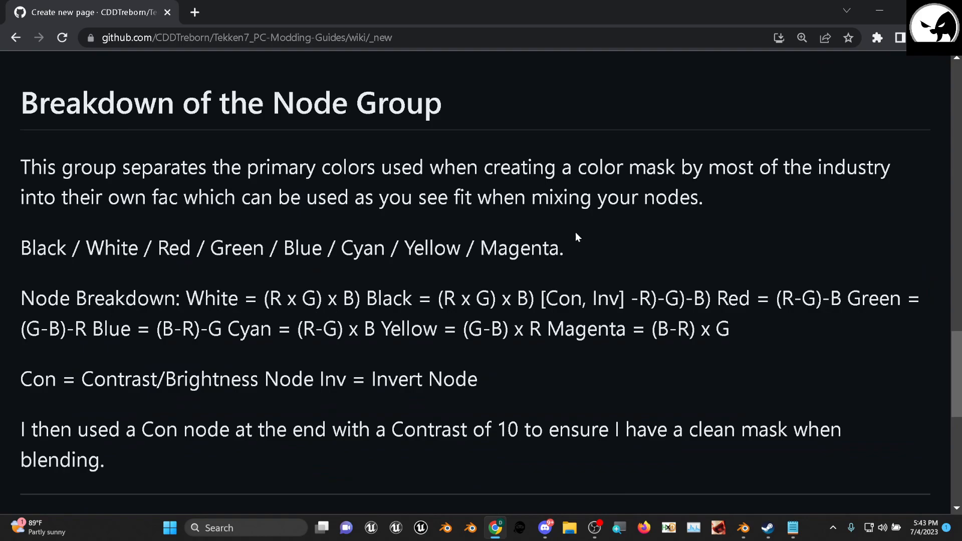
left_click(879, 10)
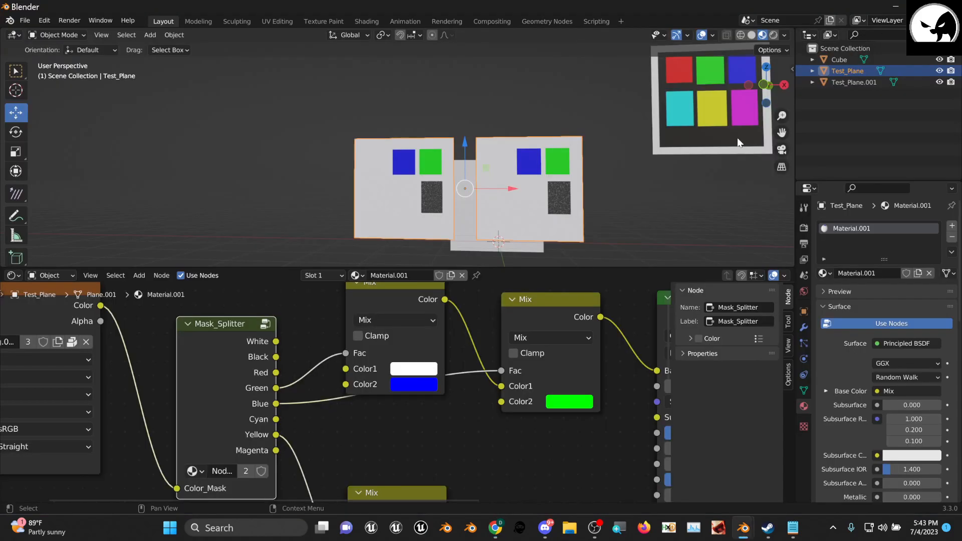
- Open the Mask_Splitter group's internal nodes and enlarge the node editor to nearly full height
left_click(264, 326)
scroll(260, 326, "down", 4)
scroll(310, 362, "down", 7)
middle_click_drag(307, 362, 378, 410)
scroll(377, 410, "up", 4)
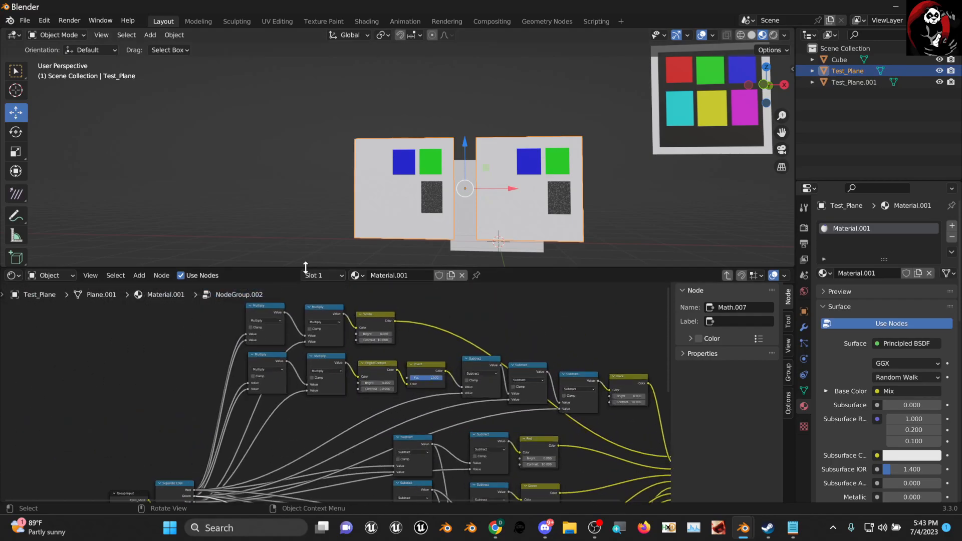
left_click_drag(305, 267, 303, 43)
- Reposition the Group Input and Separate Color nodes at the start of the Mask_Splitter group
scroll(343, 207, "up", 3)
middle_click_drag(343, 256, 258, 132)
scroll(255, 155, "down", 5)
scroll(250, 293, "up", 2)
middle_click_drag(163, 144, 374, 287)
scroll(235, 289, "up", 1)
scroll(299, 271, "up", 2)
middle_click_drag(140, 362, 351, 305)
left_click_drag(216, 357, 133, 348)
left_click_drag(325, 365, 306, 349)
middle_click_drag(367, 356, 283, 351)
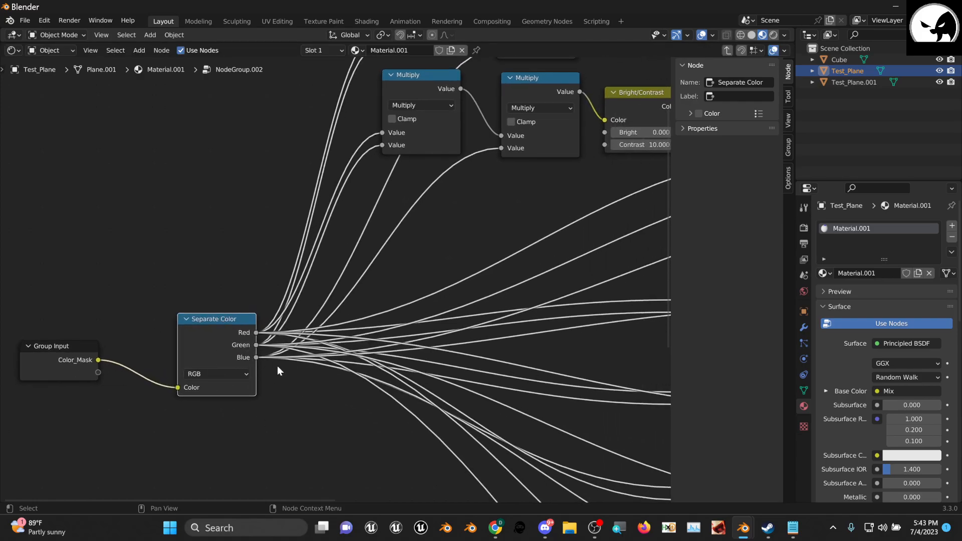
- Shift the two Multiply nodes that feed the White node slightly within the group
scroll(392, 293, "down", 2)
middle_click_drag(392, 294, 356, 363)
scroll(393, 332, "up", 2)
middle_click_drag(392, 333, 325, 372)
left_click_drag(302, 175, 307, 175)
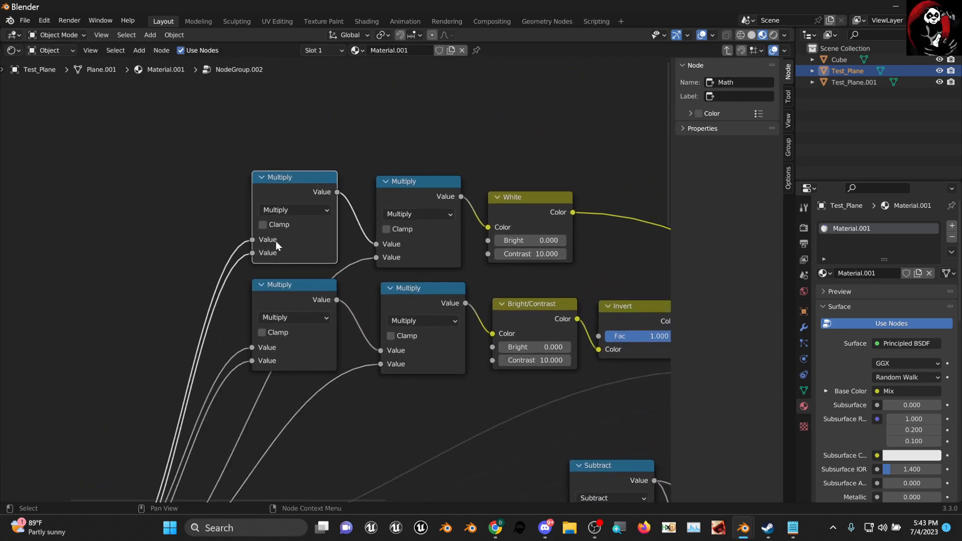
middle_click_drag(362, 254, 263, 246)
left_click_drag(328, 182, 325, 173)
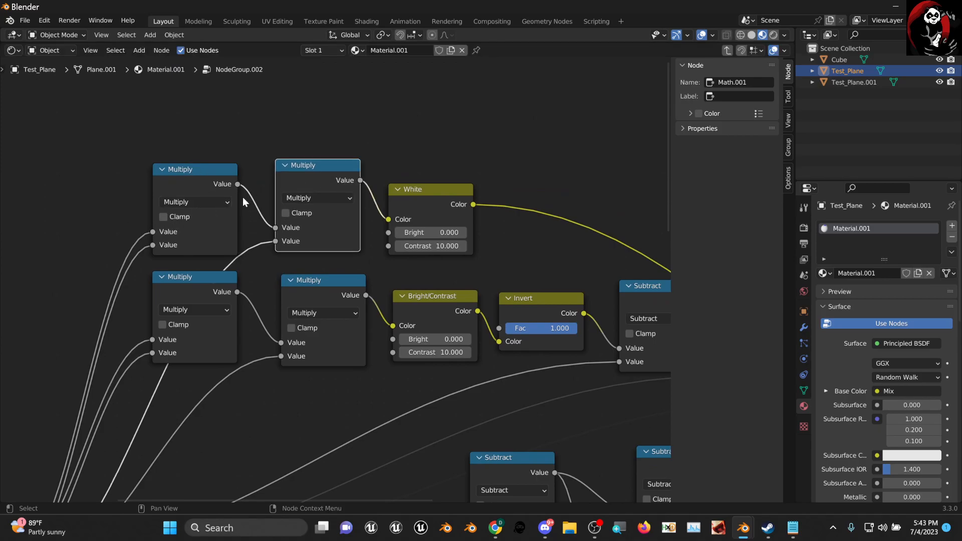
- Move the White contrast node slightly up at the end of its Multiply chain
middle_click_drag(296, 246, 142, 234)
middle_click_drag(349, 254, 201, 206)
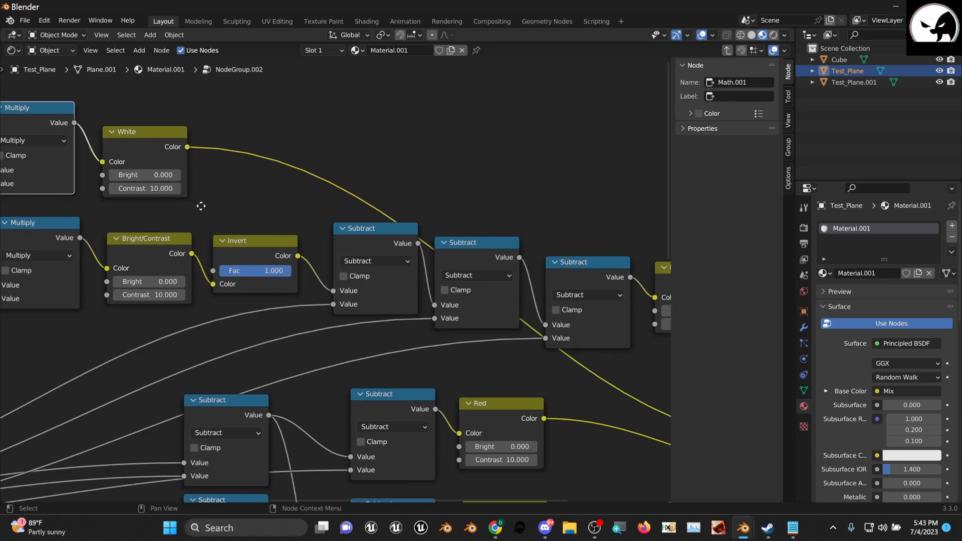
left_click_drag(142, 136, 145, 126)
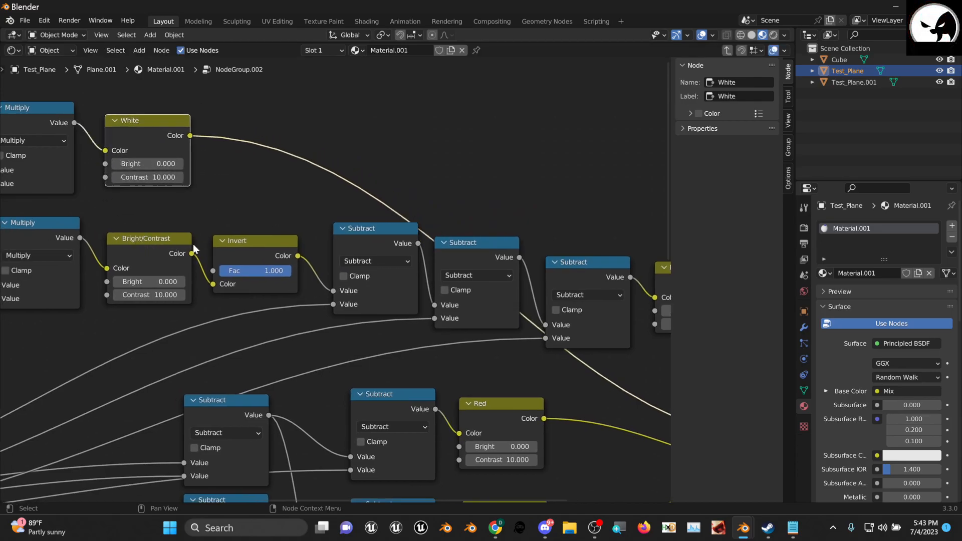
- Examine the White and Black node chains, from Separate Color through the Multiply, Bright/Contrast, Invert and Subtract nodes
scroll(181, 189, "down", 2)
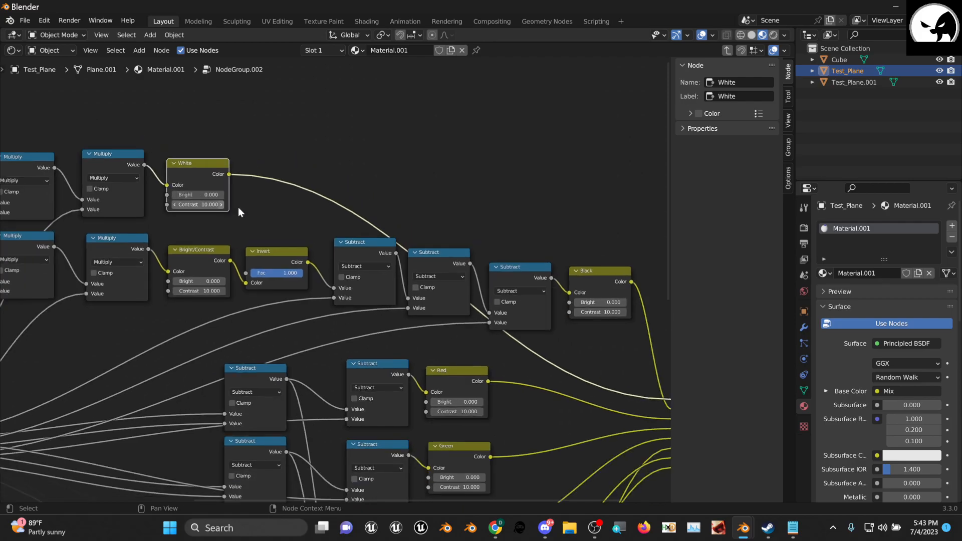
middle_click_drag(322, 238, 217, 204)
middle_click_drag(134, 176, 316, 200)
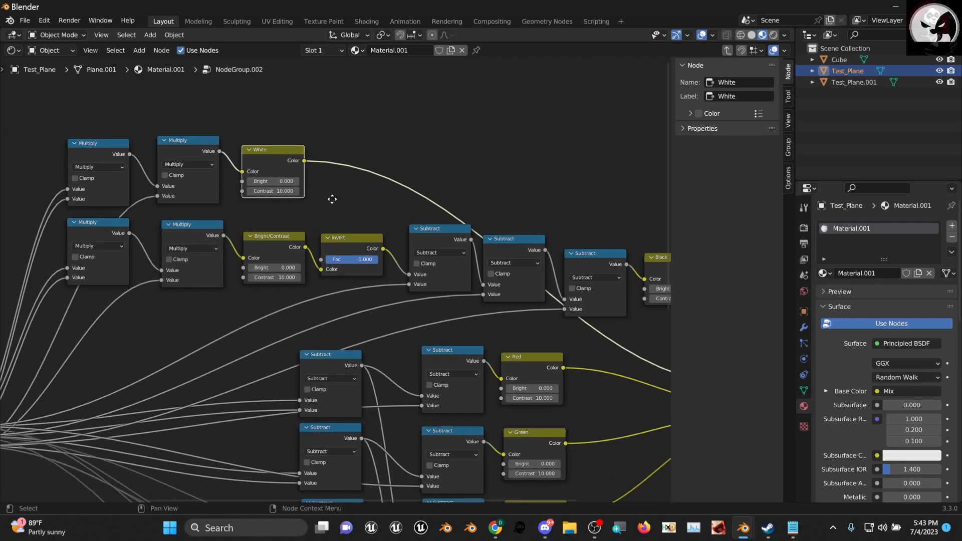
scroll(316, 200, "up", 1)
middle_click_drag(196, 193, 240, 199)
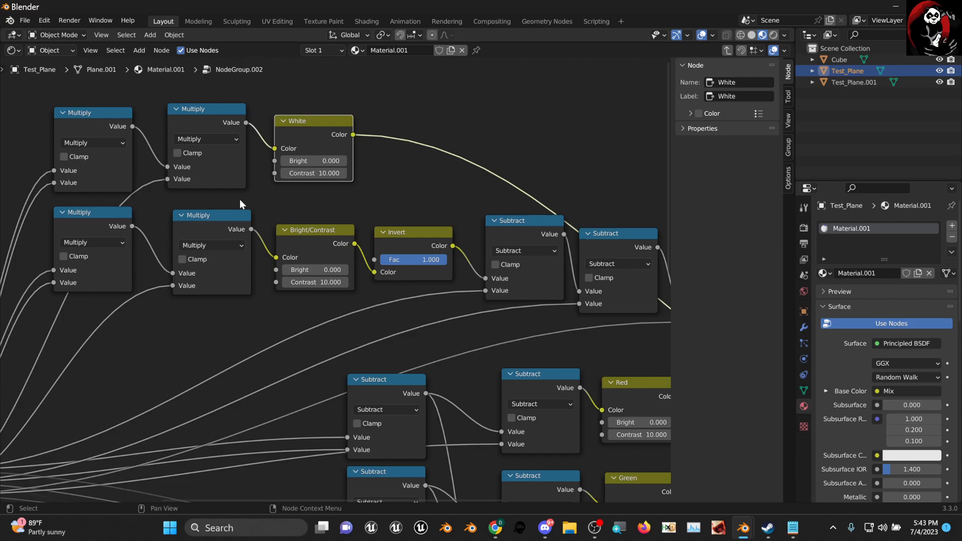
scroll(331, 272, "down", 3)
middle_click_drag(332, 272, 400, 229)
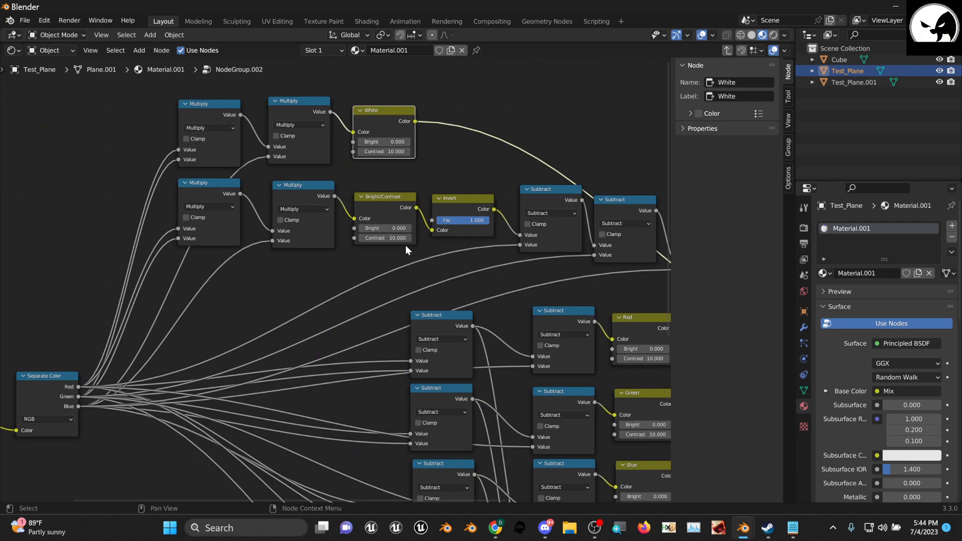
- Nudge the first Multiply node of the Black chain slightly within the Mask_Splitter group
scroll(221, 239, "up", 2)
middle_click_drag(221, 238, 235, 278)
scroll(232, 272, "up", 1)
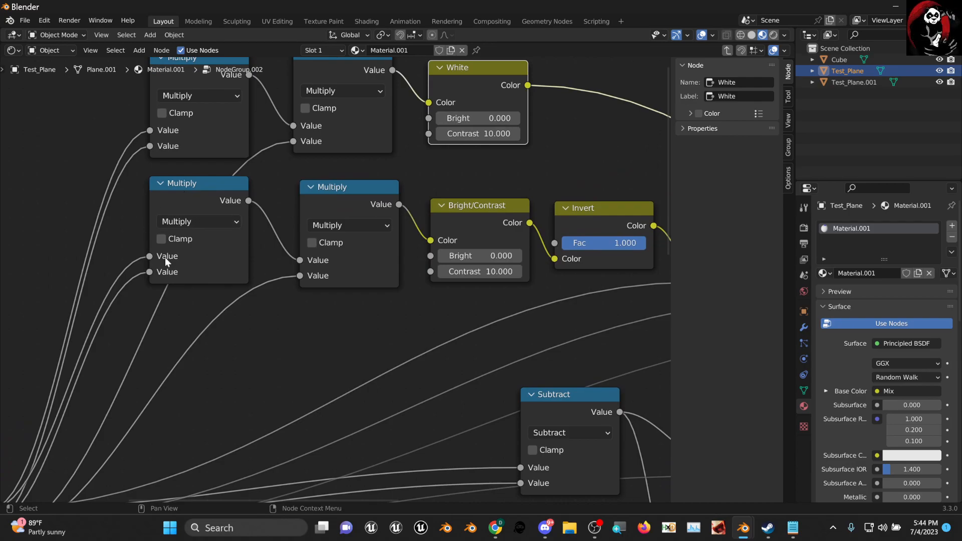
middle_click_drag(213, 288, 177, 284)
left_click_drag(158, 193, 159, 198)
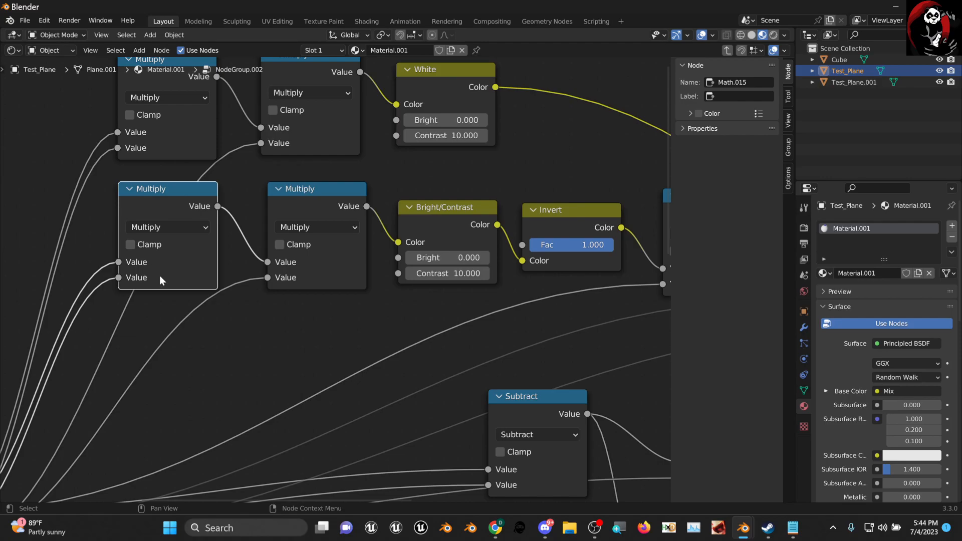
- Trace the Black chain through its Multiply, Bright/Contrast, Invert and three Subtract nodes, including the links from Separate Color
middle_click_drag(240, 275, 150, 277)
scroll(210, 262, "down", 2)
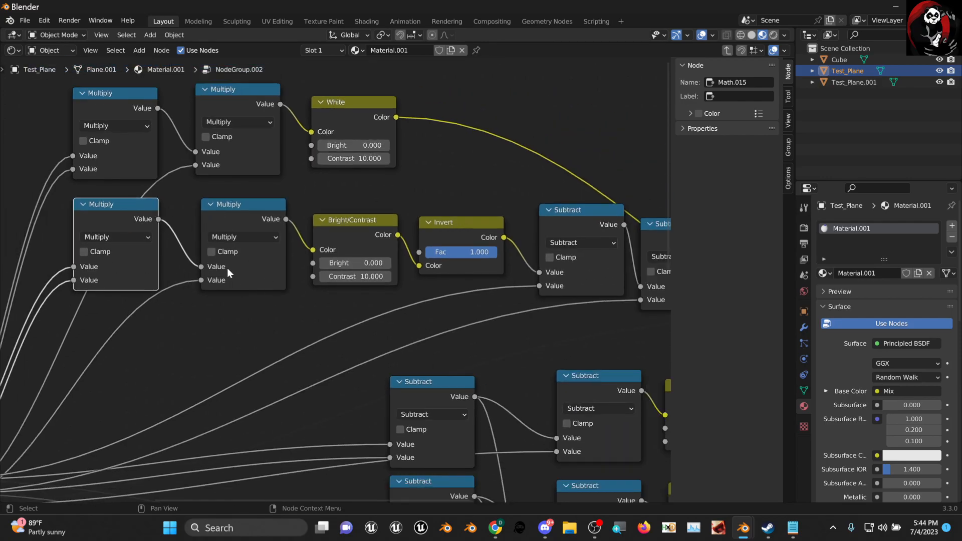
middle_click_drag(350, 300, 238, 294)
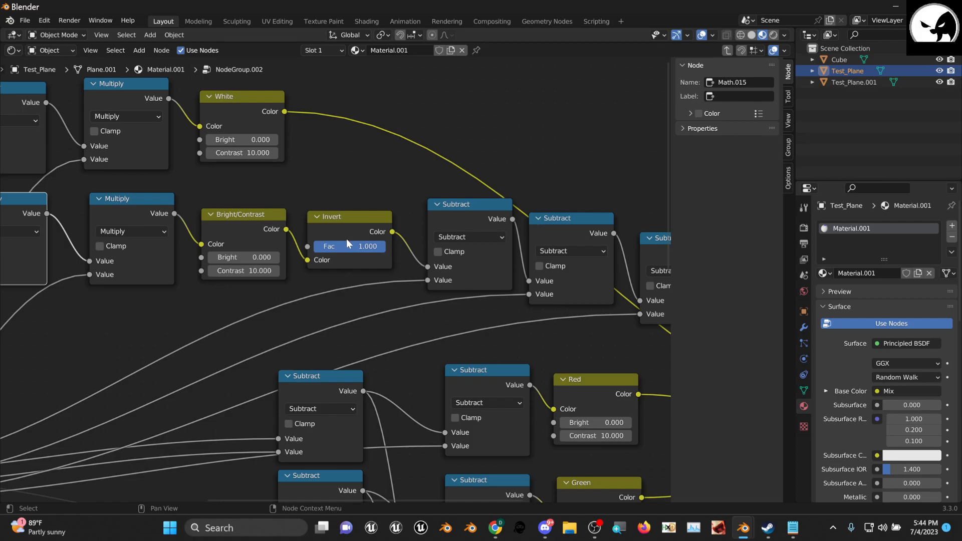
middle_click_drag(347, 238, 309, 205)
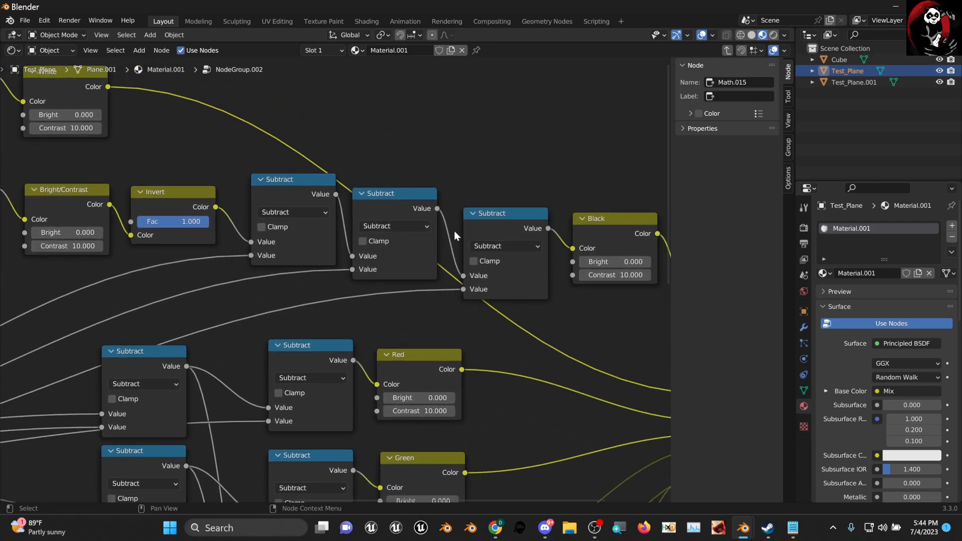
middle_click_drag(393, 257, 297, 216)
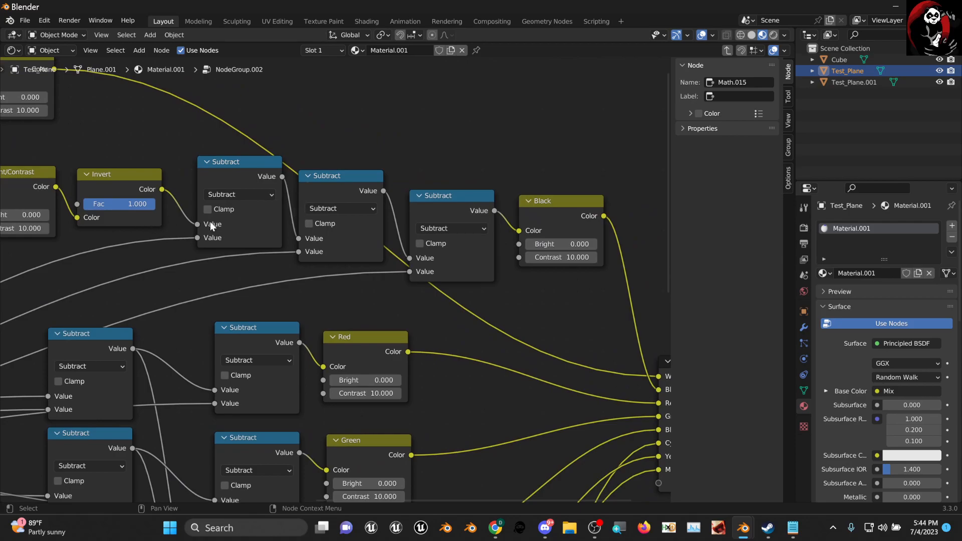
scroll(253, 257, "up", 1)
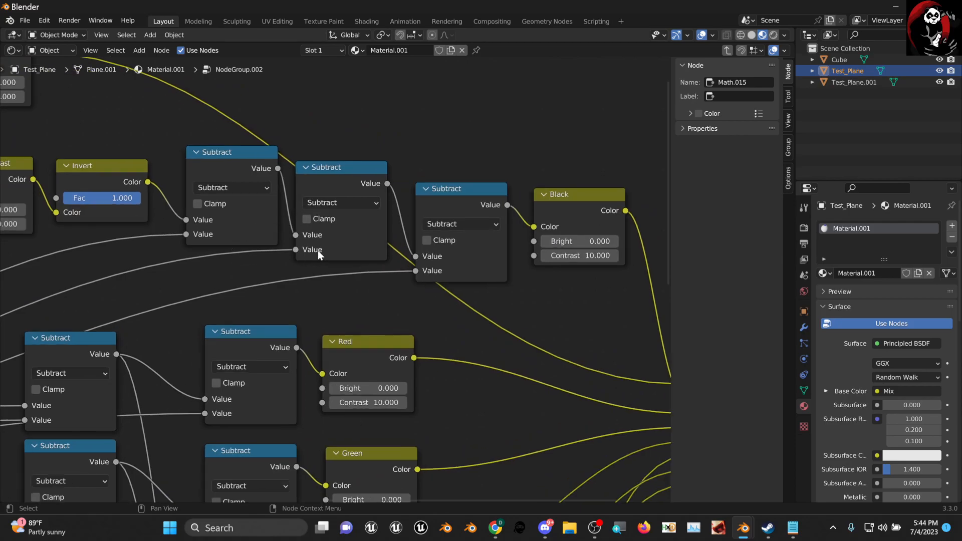
scroll(318, 250, "down", 3)
middle_click_drag(232, 288, 528, 204)
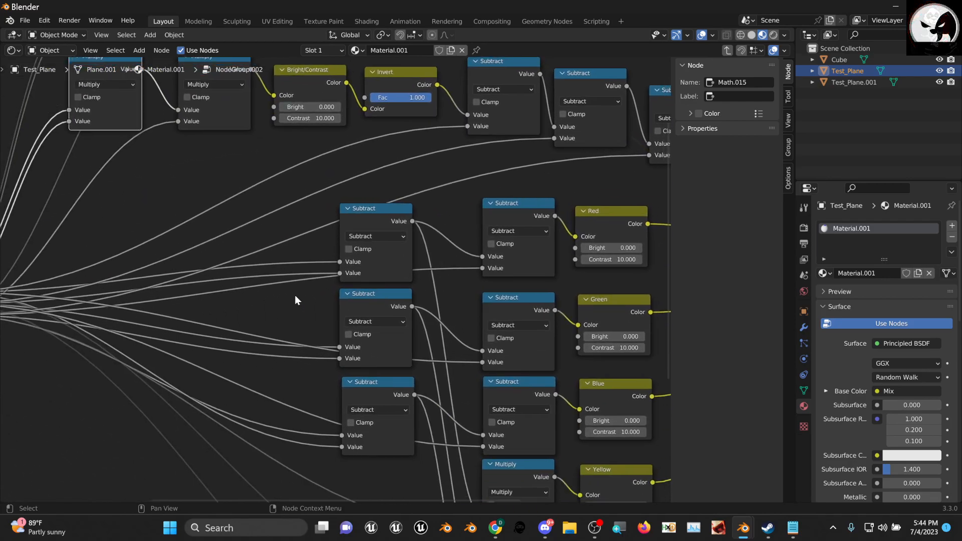
middle_click_drag(203, 276, 345, 265)
- Shift the Black contrast node slightly down at the end of its Subtract chain
scroll(333, 276, "down", 3)
middle_click_drag(526, 233, 257, 273)
scroll(502, 270, "up", 2)
middle_click_drag(489, 259, 381, 275)
scroll(382, 274, "up", 3)
left_click_drag(451, 137, 444, 144)
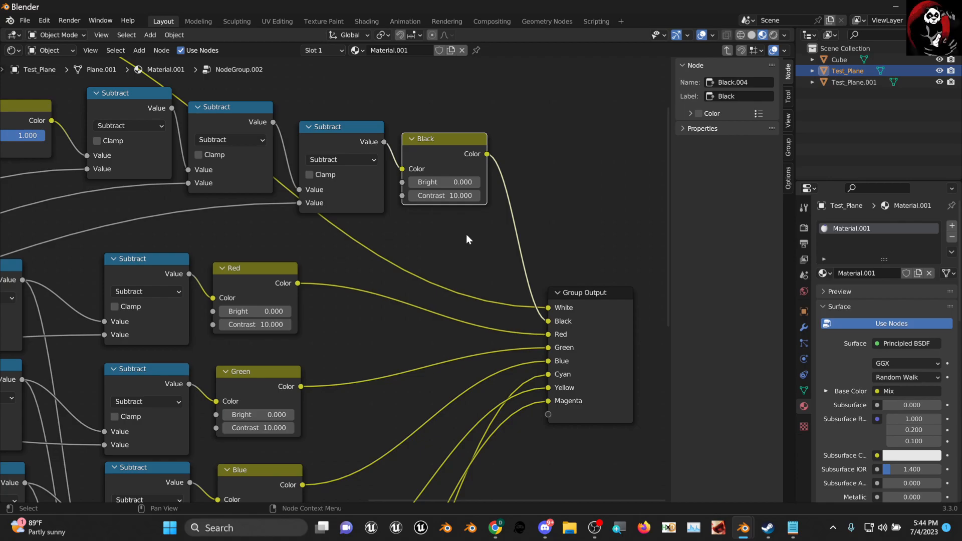
- Examine the paired Subtract nodes feeding Red, Green and Blue and their links from Separate Color
scroll(333, 341, "down", 3)
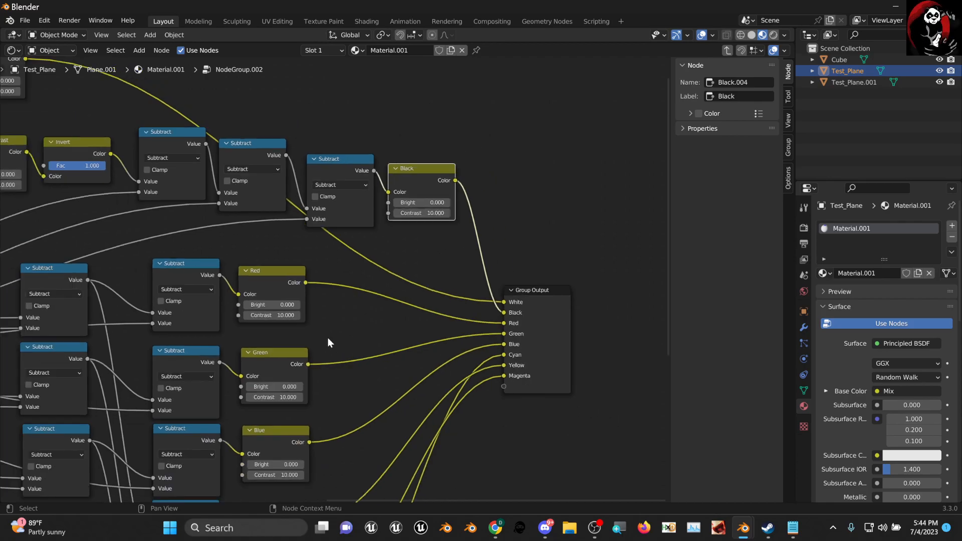
scroll(464, 296, "up", 5)
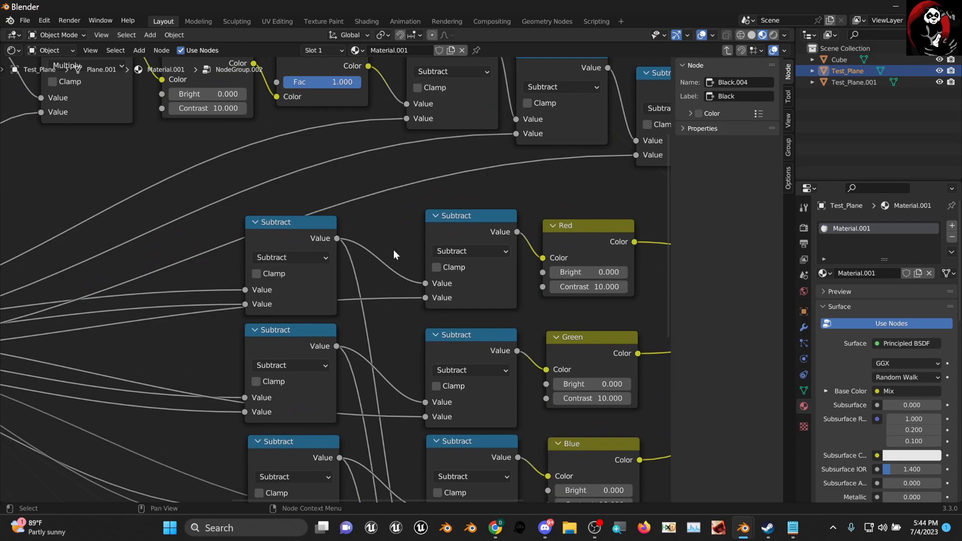
scroll(423, 260, "down", 2)
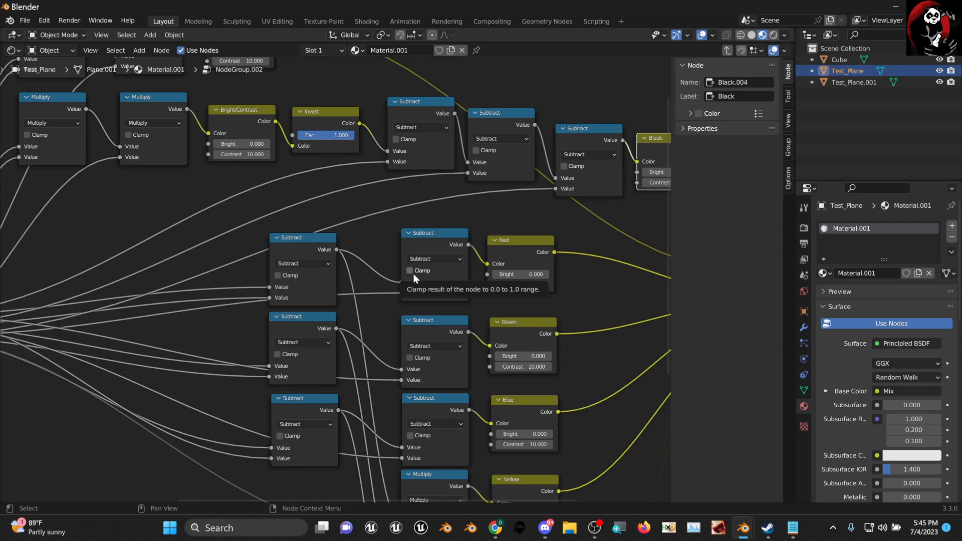
scroll(395, 304, "up", 2)
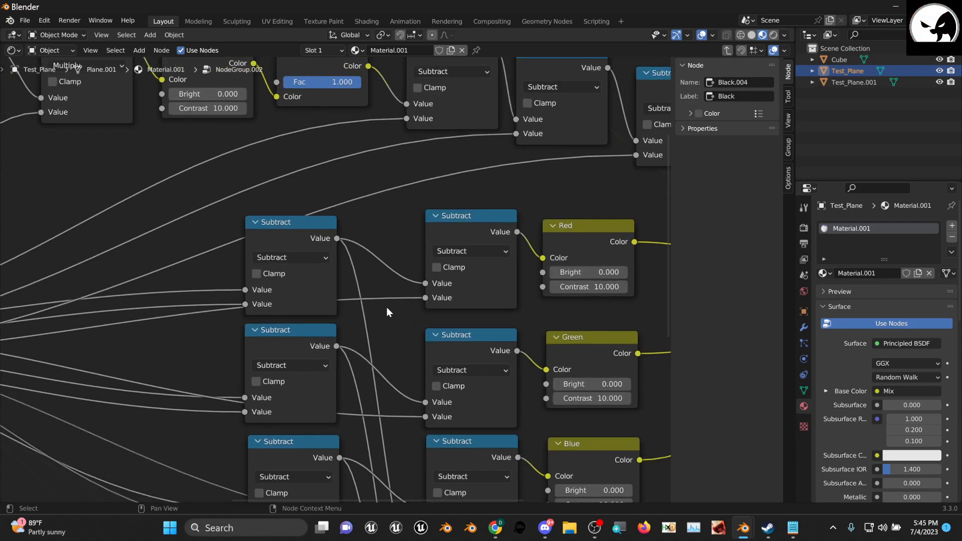
scroll(314, 273, "up", 1)
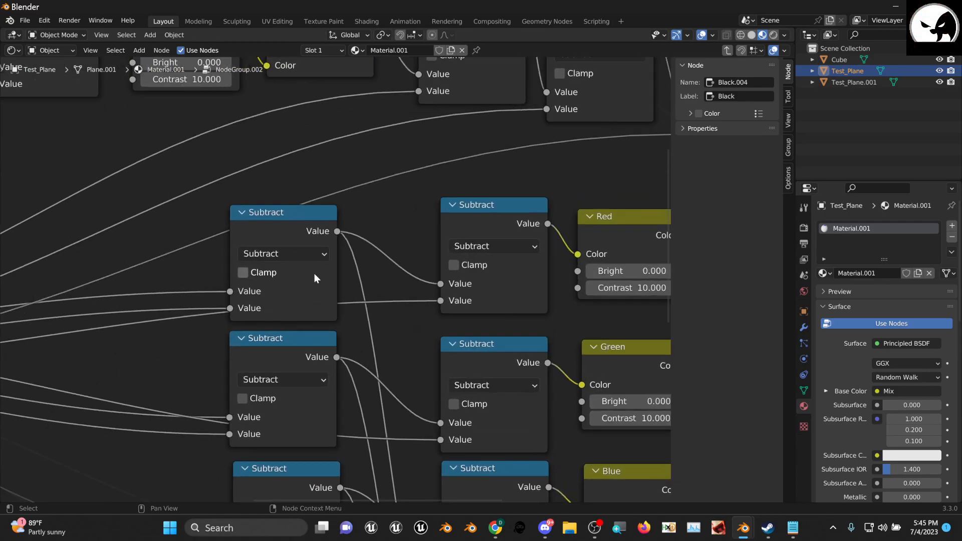
scroll(210, 245, "down", 4)
middle_click_drag(151, 289, 329, 223)
- Switch to the Description notes in Notepad and locate the Node Breakdown formulas
left_click(792, 528)
left_click(700, 379)
left_click_drag(598, 238, 641, 238)
left_click(651, 268)
scroll(687, 294, "up", 3)
scroll(687, 294, "down", 3)
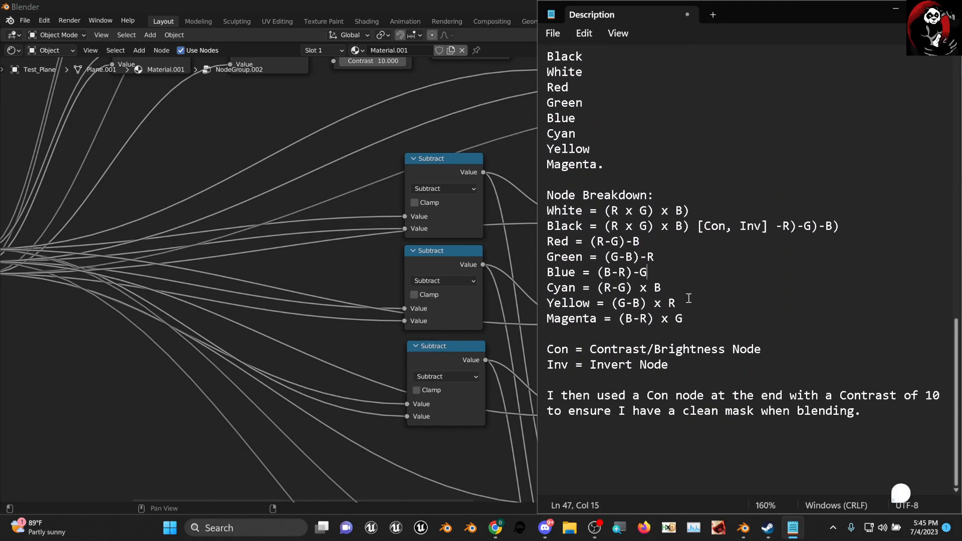
- Maximize the notes, enlarge the text to 280%, and read the color formulas down to the closing contrast remark
double_click(886, 6)
scroll(315, 220, "up", 5, "ctrl")
scroll(309, 249, "up", 7, "ctrl")
scroll(323, 256, "up", 3)
scroll(322, 255, "down", 6)
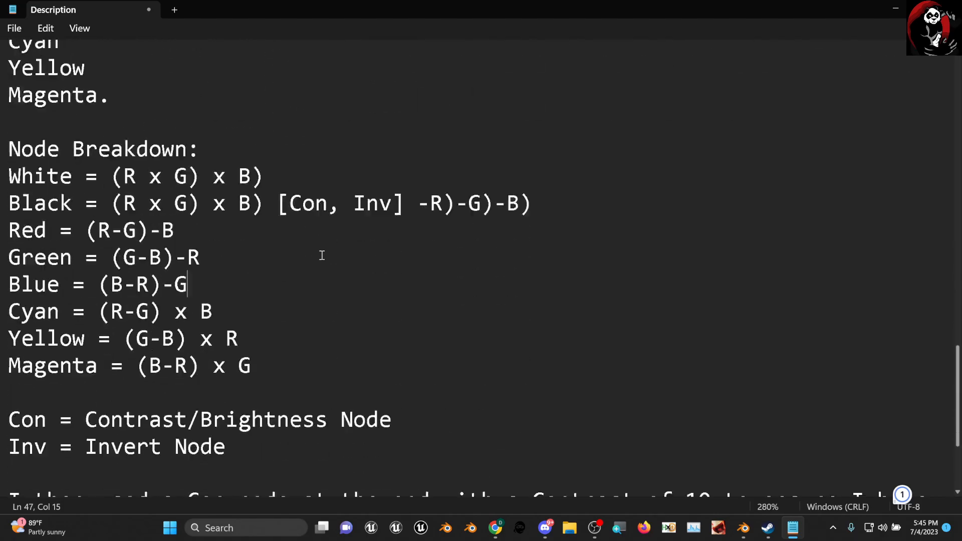
scroll(322, 255, "up", 2)
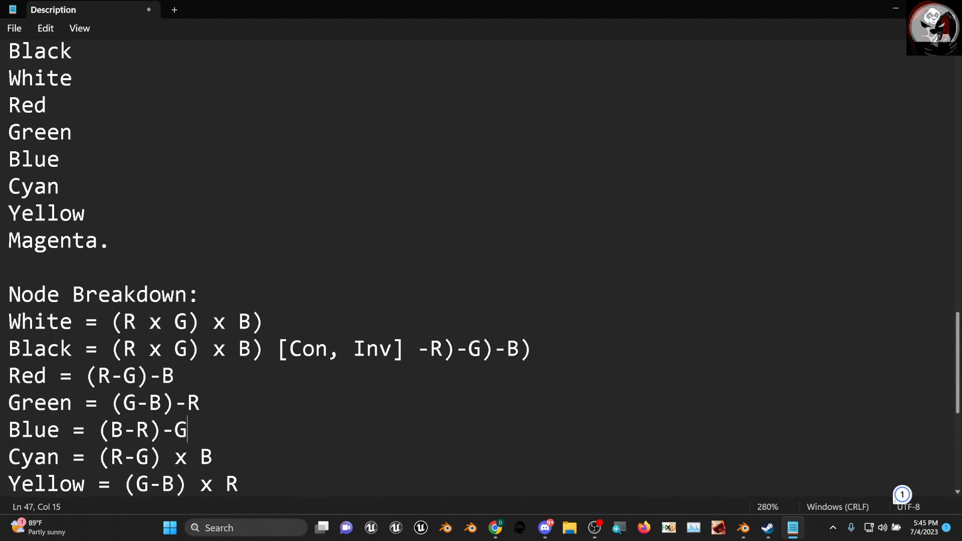
left_click_drag(958, 329, 954, 367)
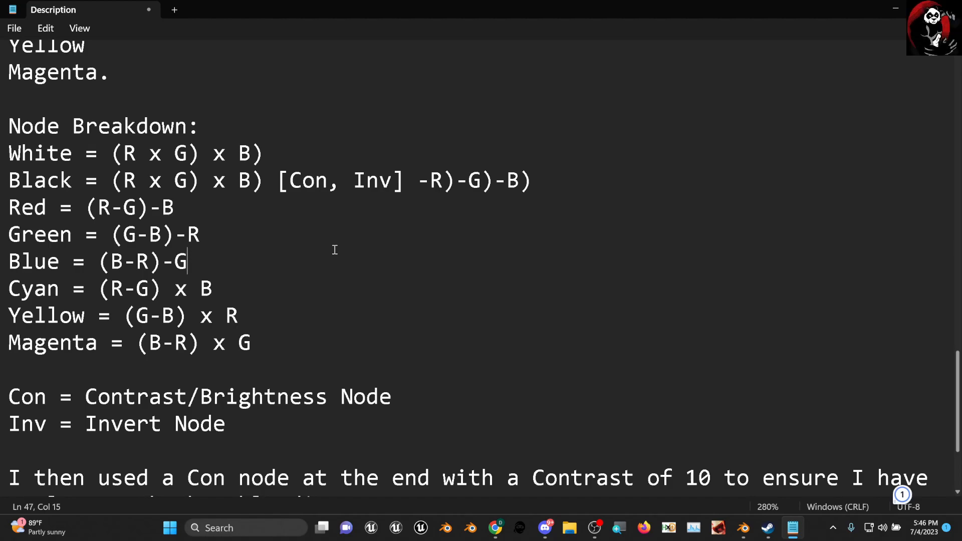
scroll(485, 314, "down", 2)
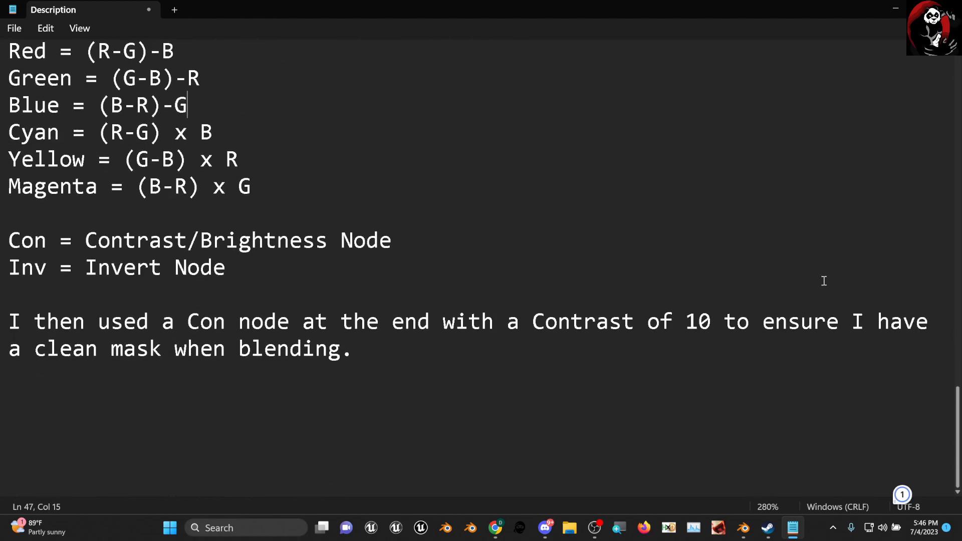
- Return to Blender and review the whole Mask_Splitter group from Separate Color to Group Output
left_click(899, 9)
scroll(323, 321, "down", 4)
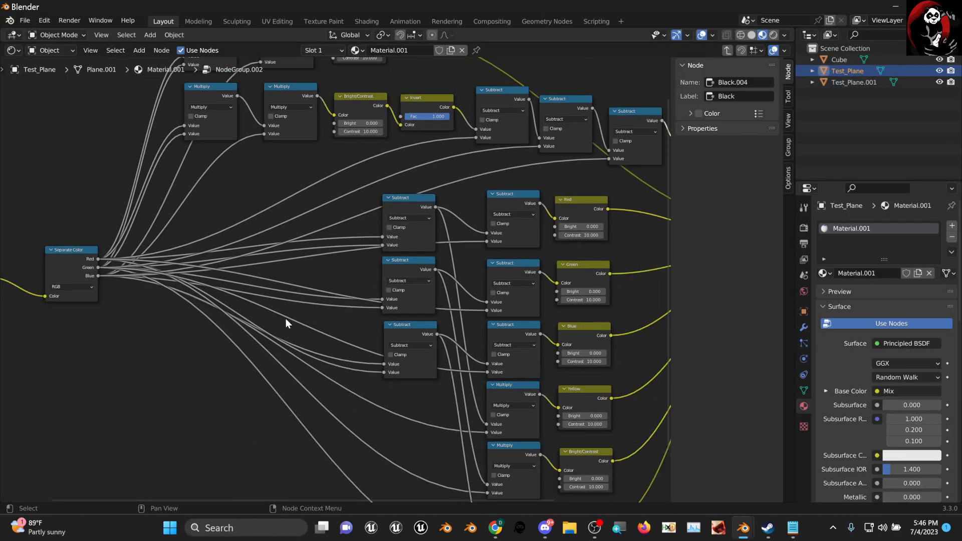
scroll(380, 314, "down", 3)
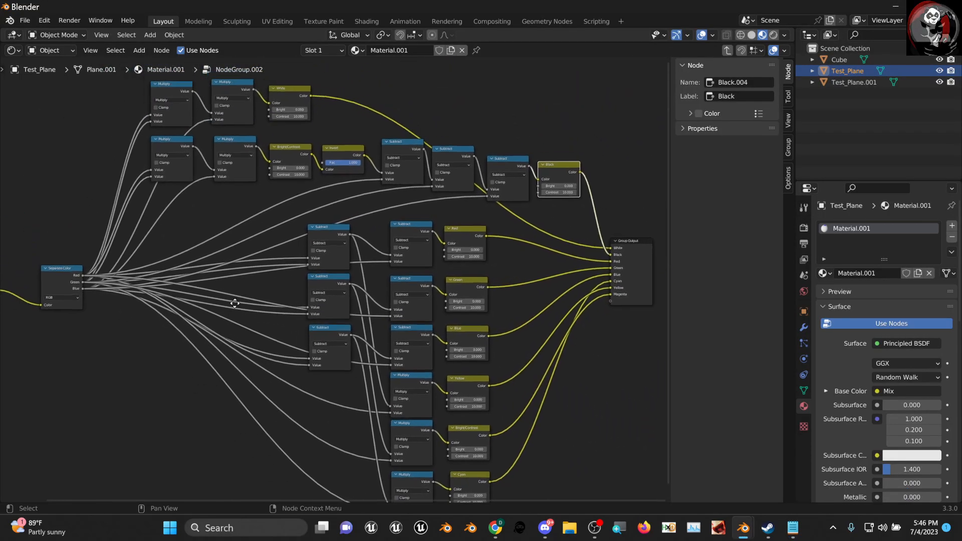
scroll(271, 283, "up", 1)
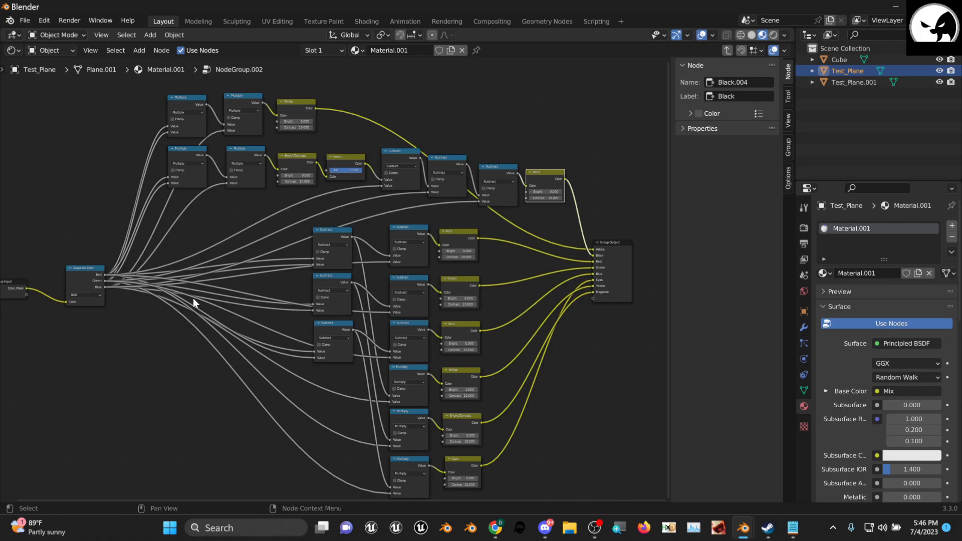
middle_click_drag(361, 291, 341, 284)
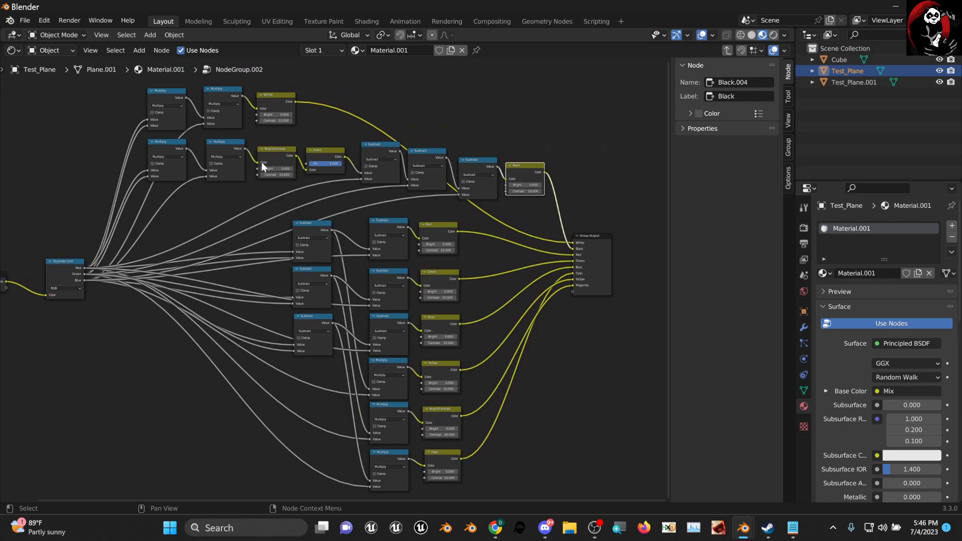
- Move the Group Input node closer to the Separate Color node inside the Mask_Splitter group
scroll(173, 207, "down", 2)
middle_click_drag(187, 231, 309, 232)
scroll(165, 261, "up", 4)
left_click_drag(113, 274, 147, 260)
middle_click_drag(289, 304, 128, 277)
scroll(316, 309, "down", 2)
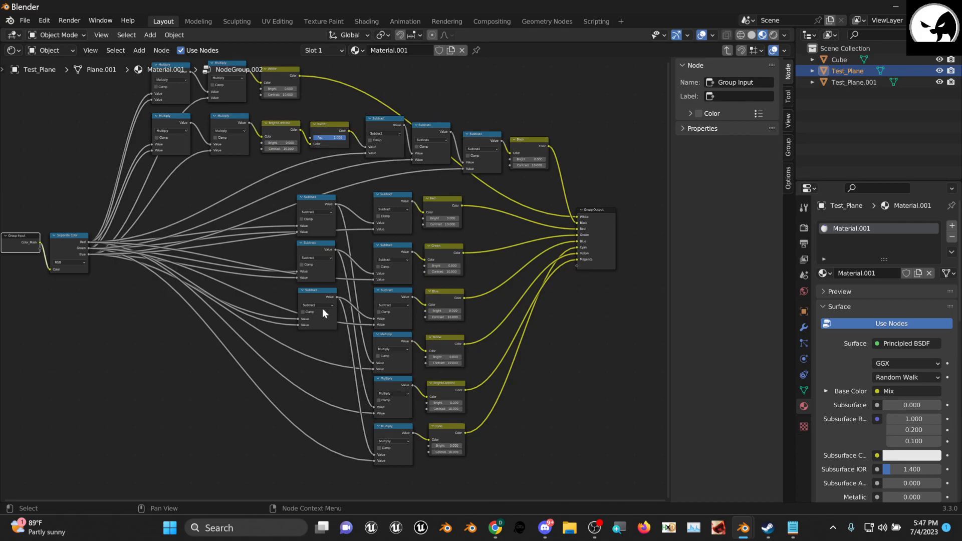
- Exit the Mask_Splitter group and reposition the Alpha Mix node and the blue Mix node in the material
left_click(727, 50)
scroll(414, 316, "down", 1)
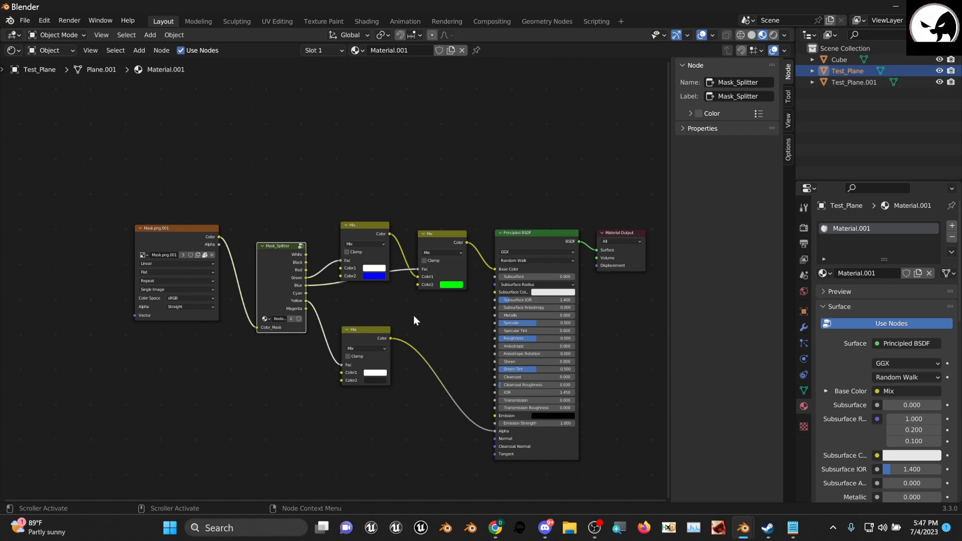
scroll(413, 315, "up", 3)
left_click_drag(394, 348, 371, 317)
left_click_drag(365, 246, 361, 221)
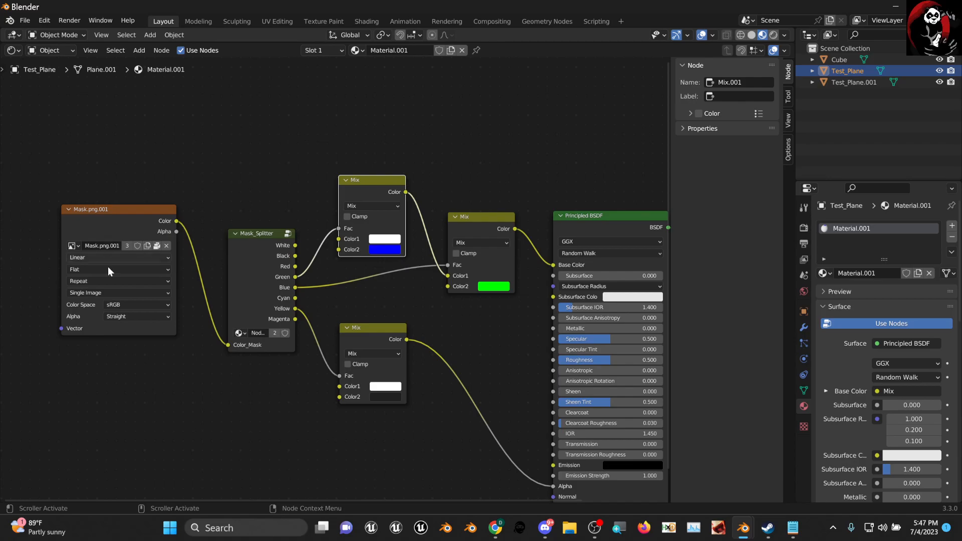
- Rearrange the Mask.png.001 image node and the blue and green Mix nodes more compactly around Mask_Splitter
scroll(224, 337, "down", 2)
left_click_drag(358, 225, 354, 194)
left_click_drag(78, 221, 97, 241)
left_click_drag(256, 208, 242, 198)
left_click_drag(347, 191, 331, 180)
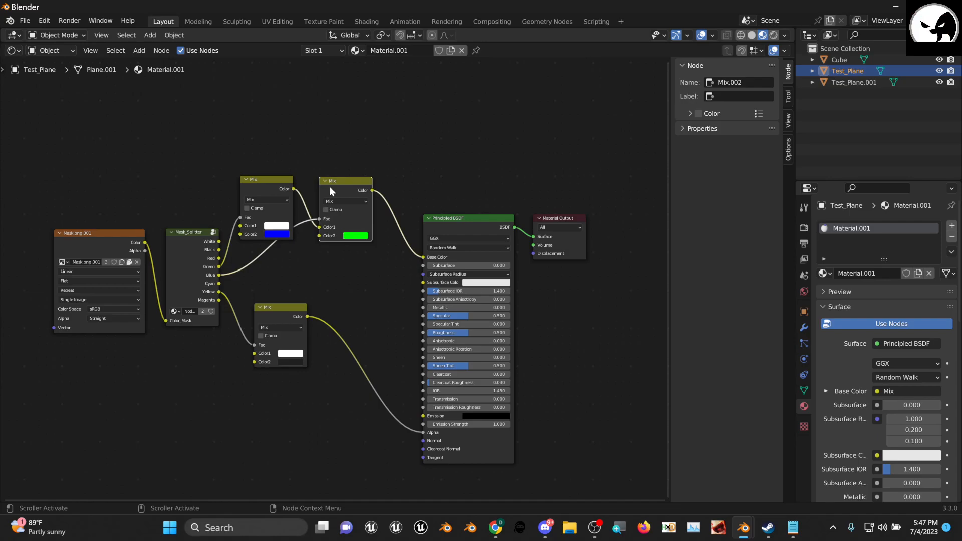
- Place the Alpha Mix node just beneath the blue Mix node and space the blue and green Mix nodes nearer Principled BSDF
left_click_drag(289, 306, 269, 312)
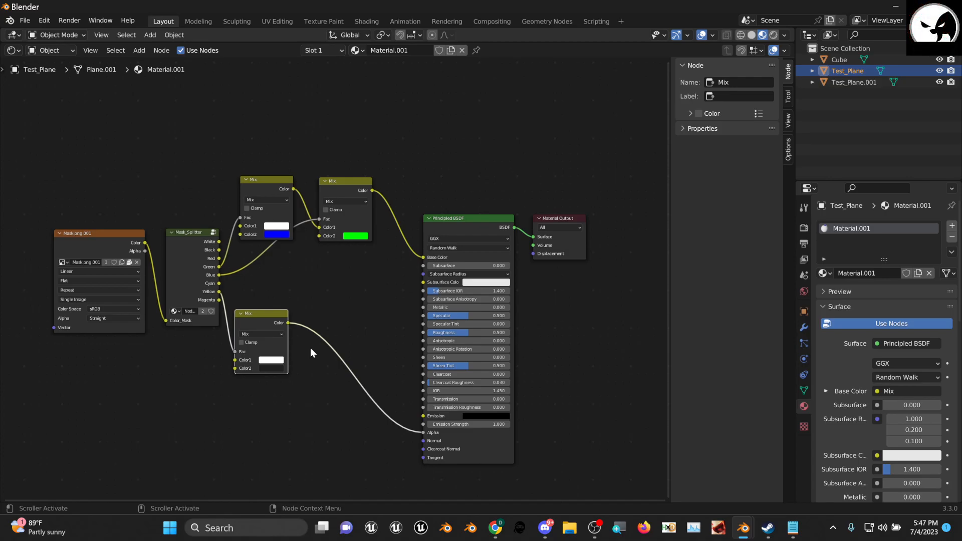
left_click_drag(262, 318, 265, 279)
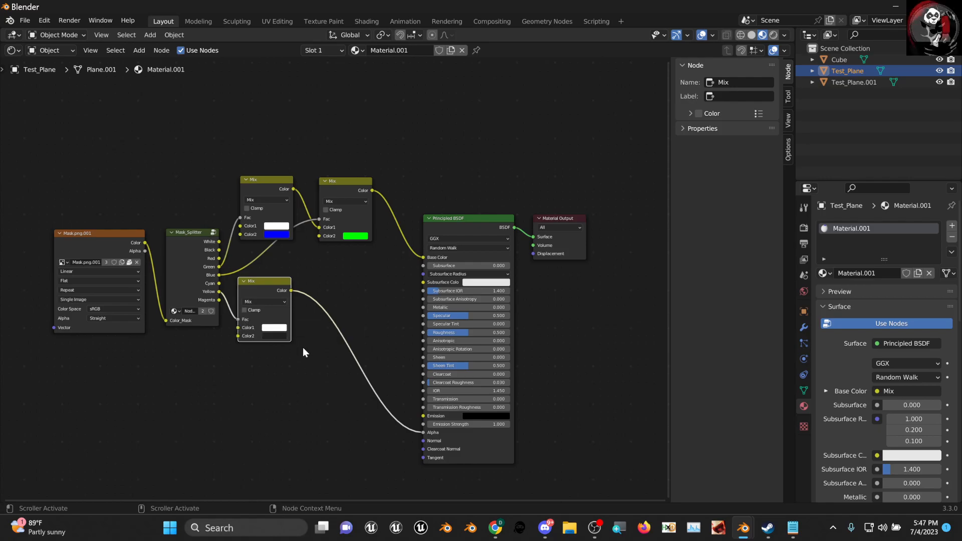
left_click_drag(260, 279, 279, 270)
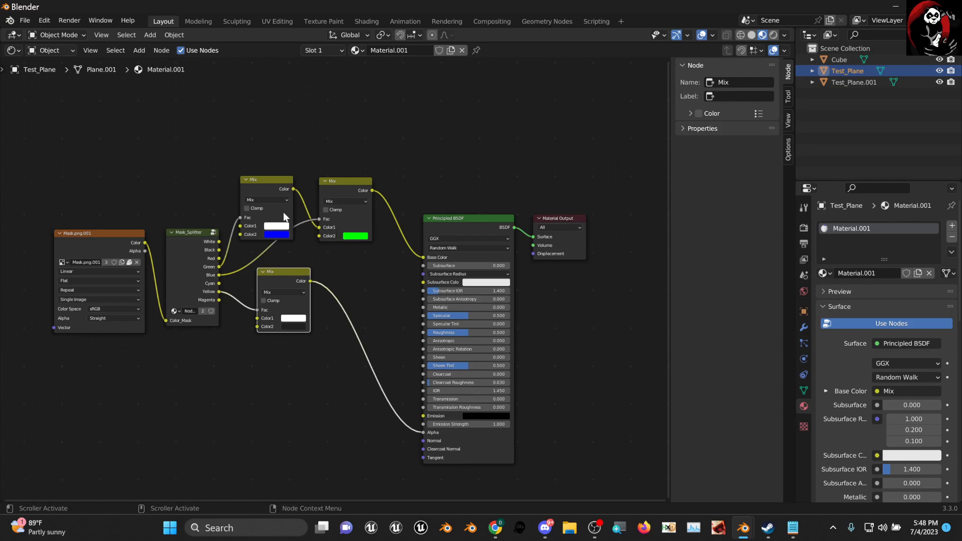
left_click_drag(345, 184, 372, 192)
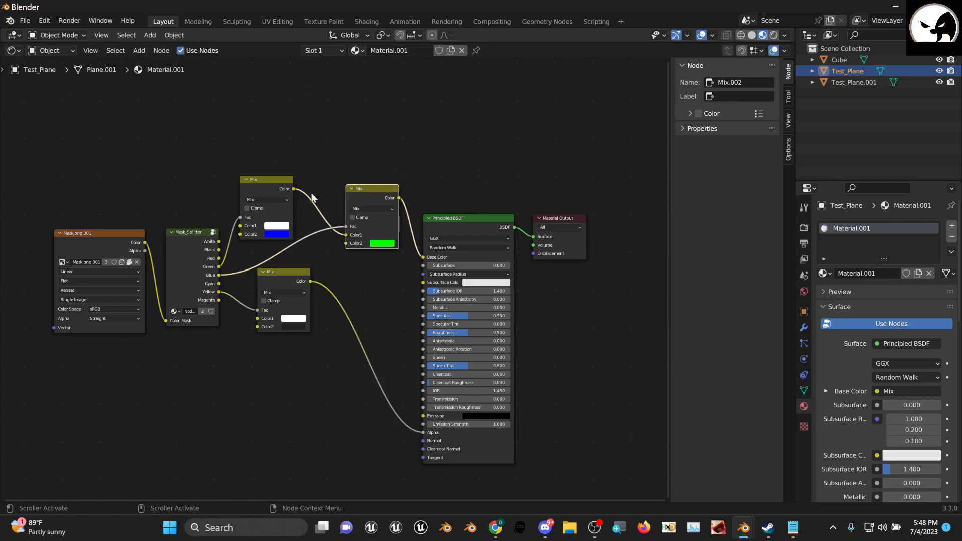
left_click_drag(263, 188, 280, 199)
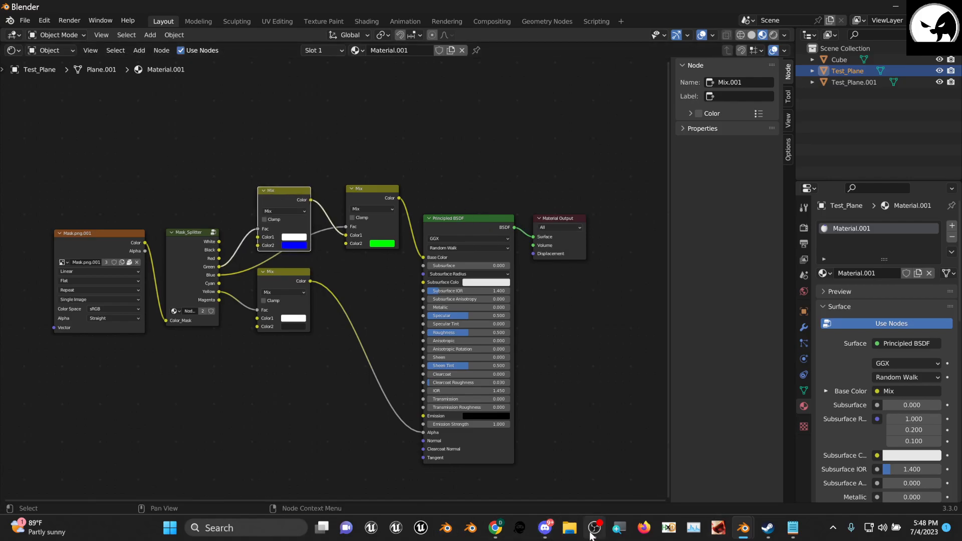
mouse_move(595, 535)
left_click(595, 482)
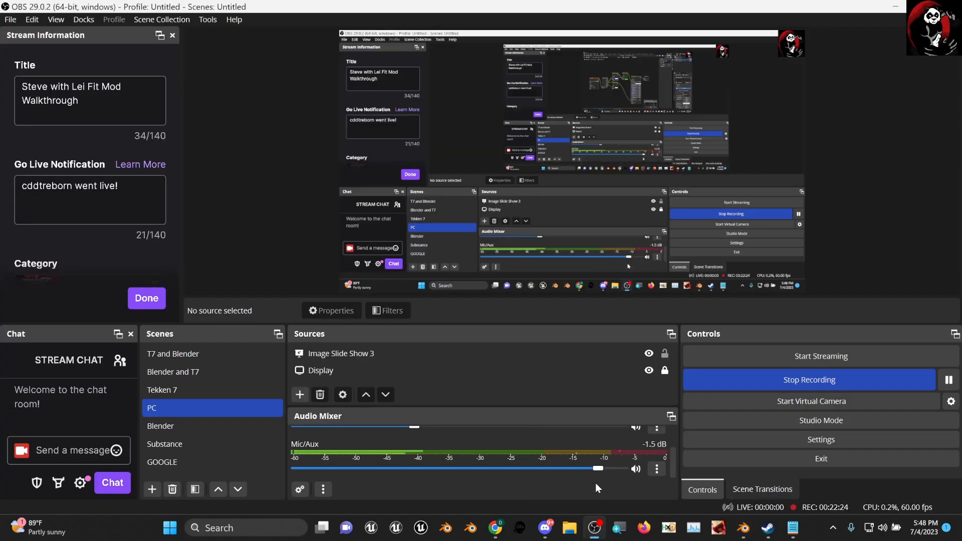